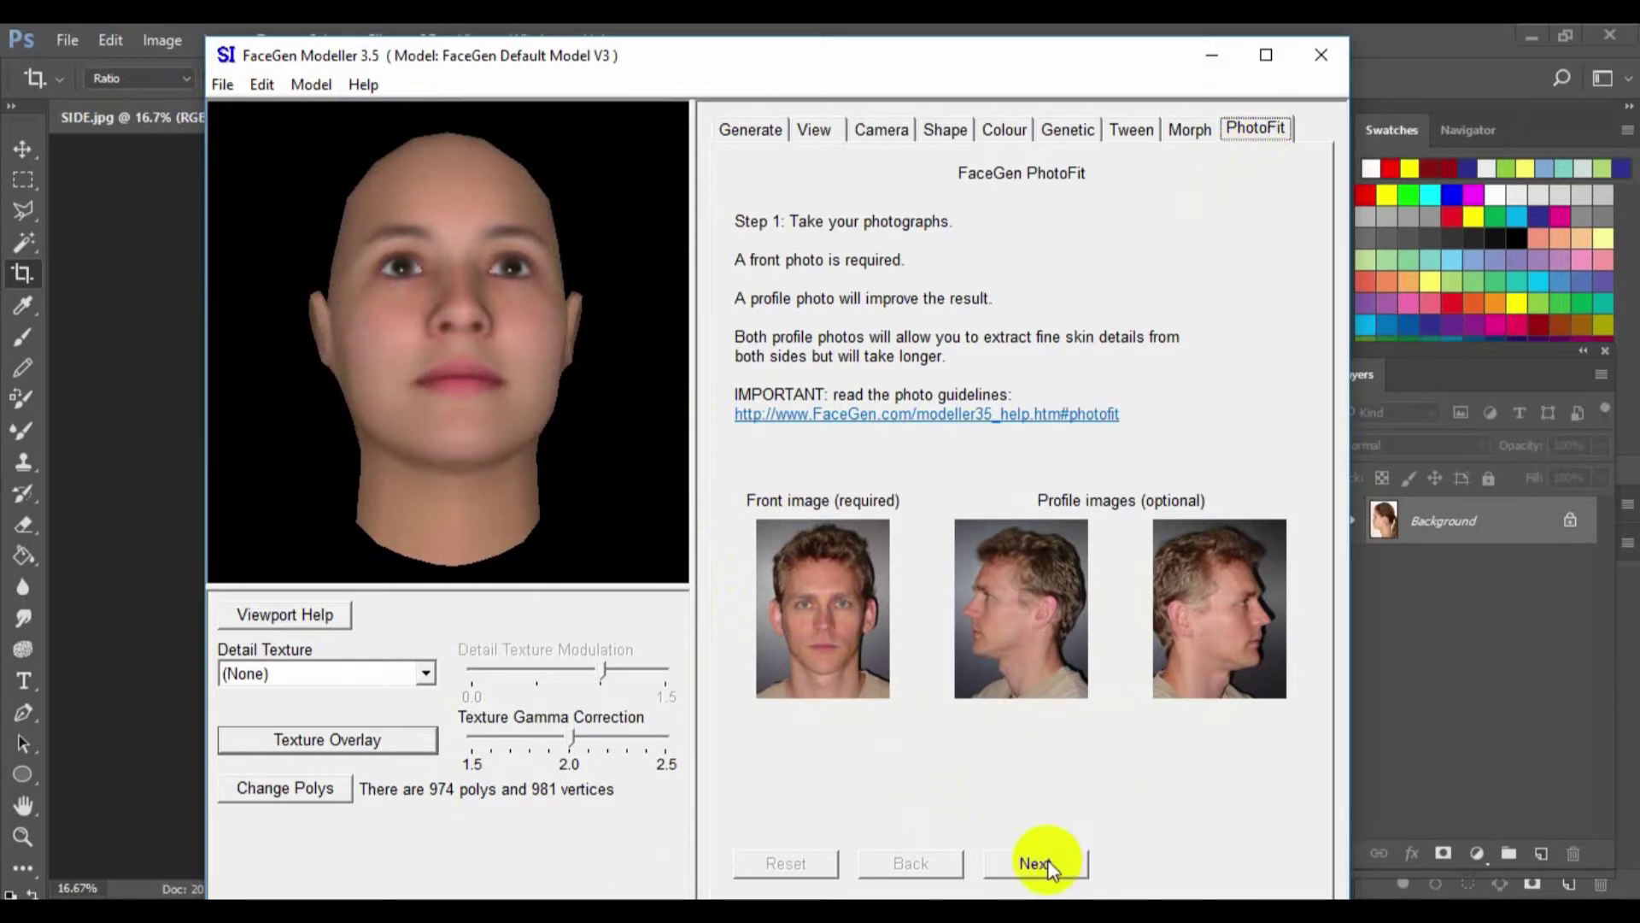
Load the woman's front photo as PhotoFit's frontal image and her side photo as the left profile, and proceed to feature point assignment
left_click(1037, 863)
left_click(1217, 293)
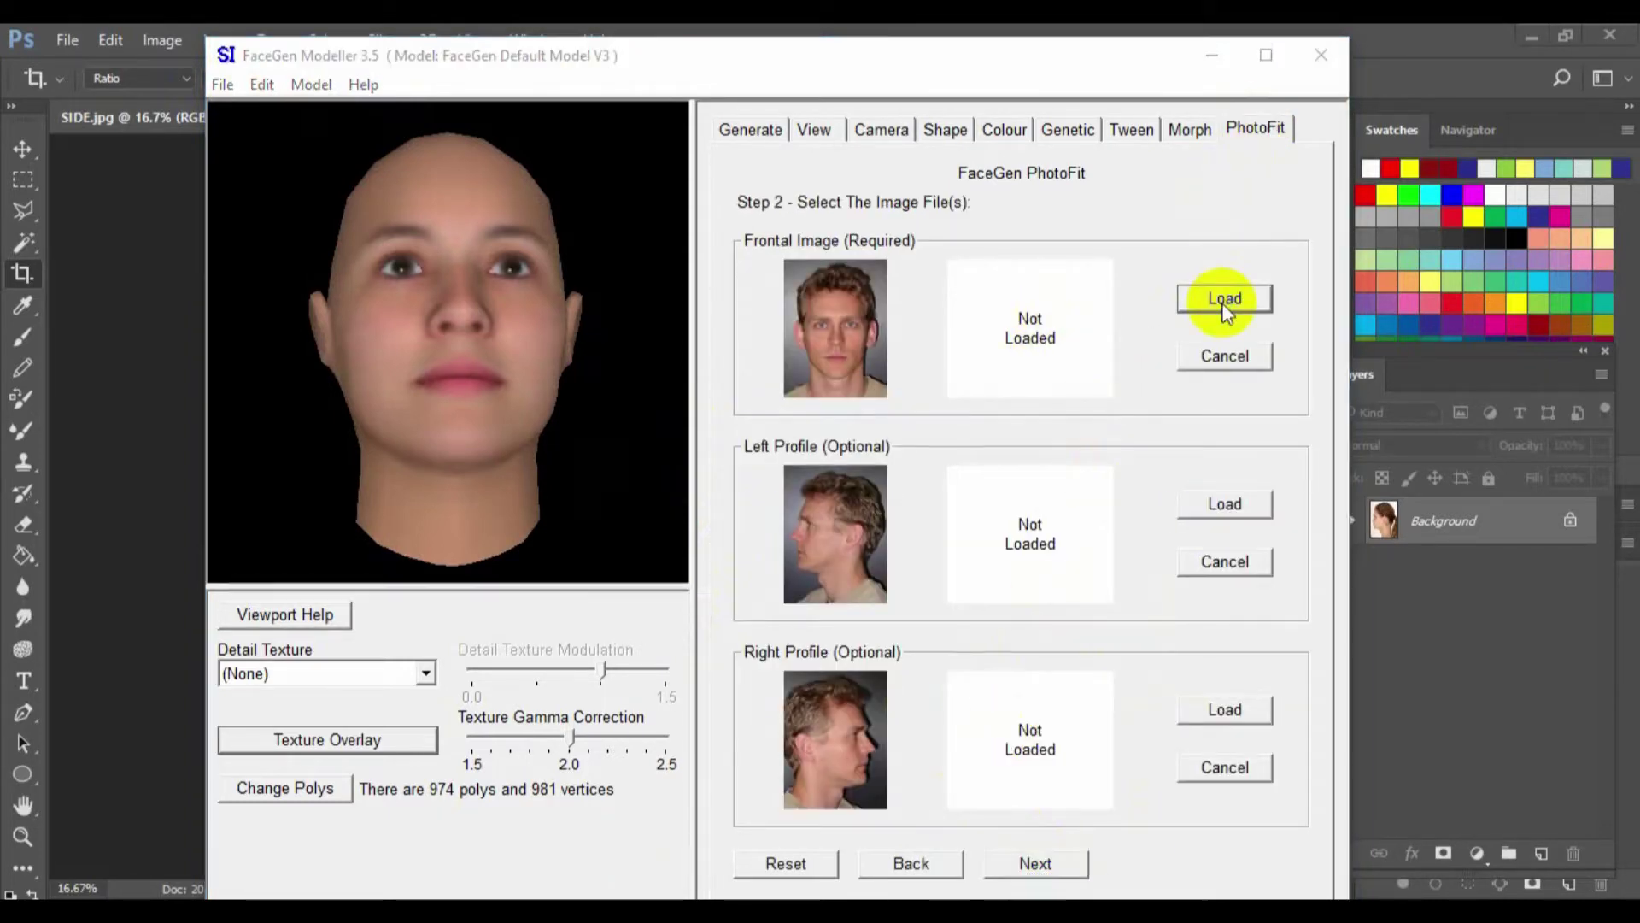
double_click(772, 441)
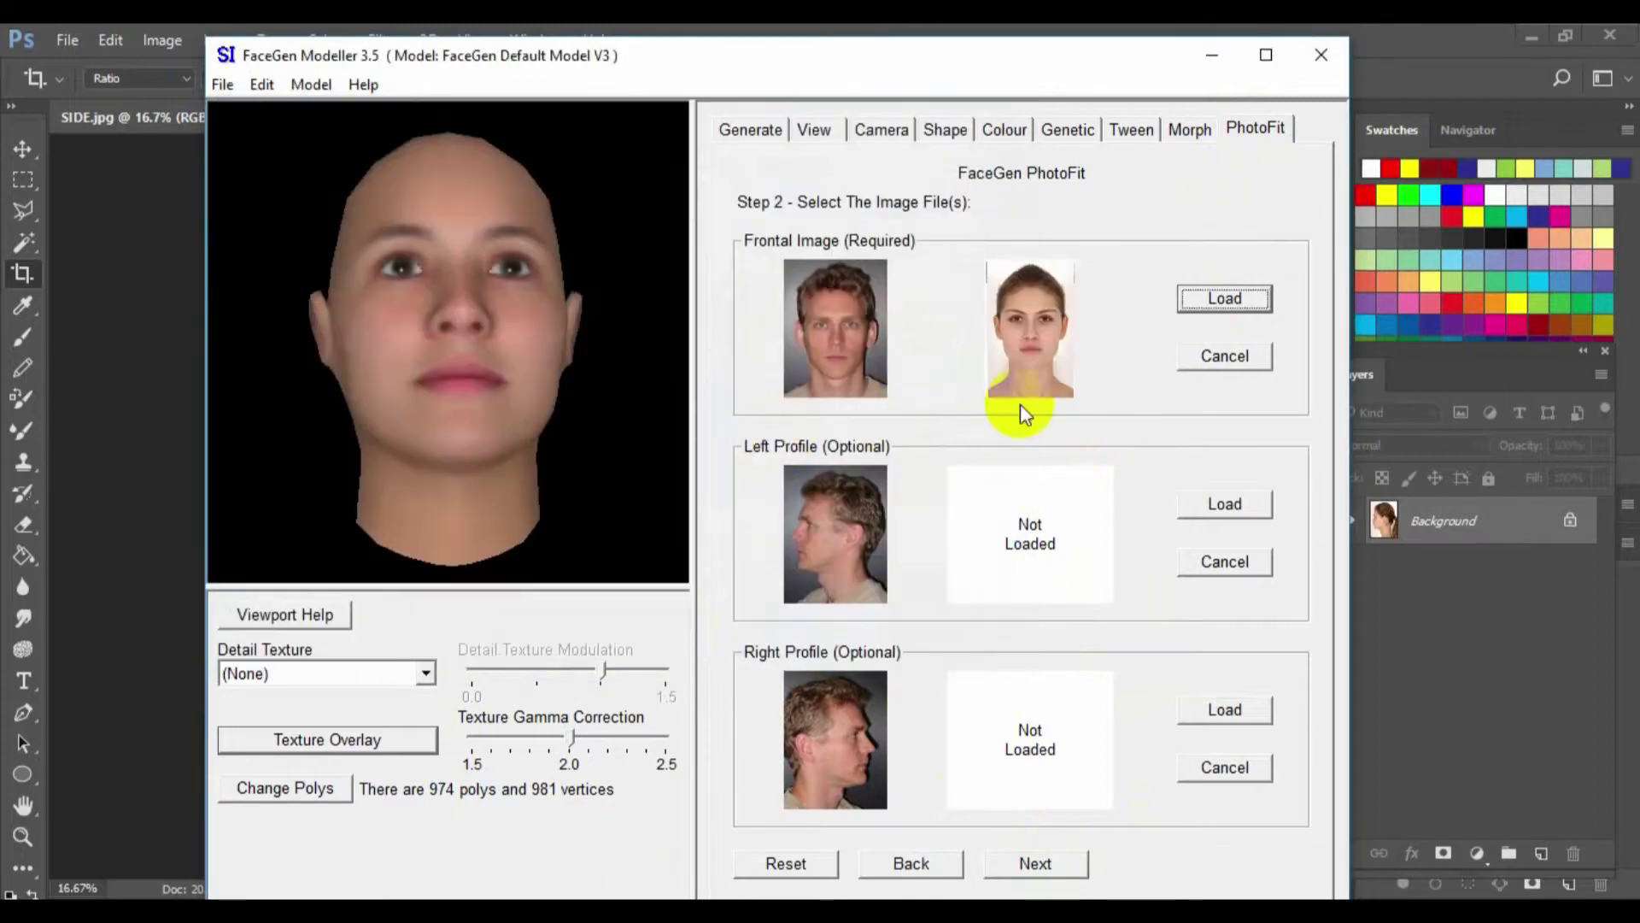
left_click(1223, 505)
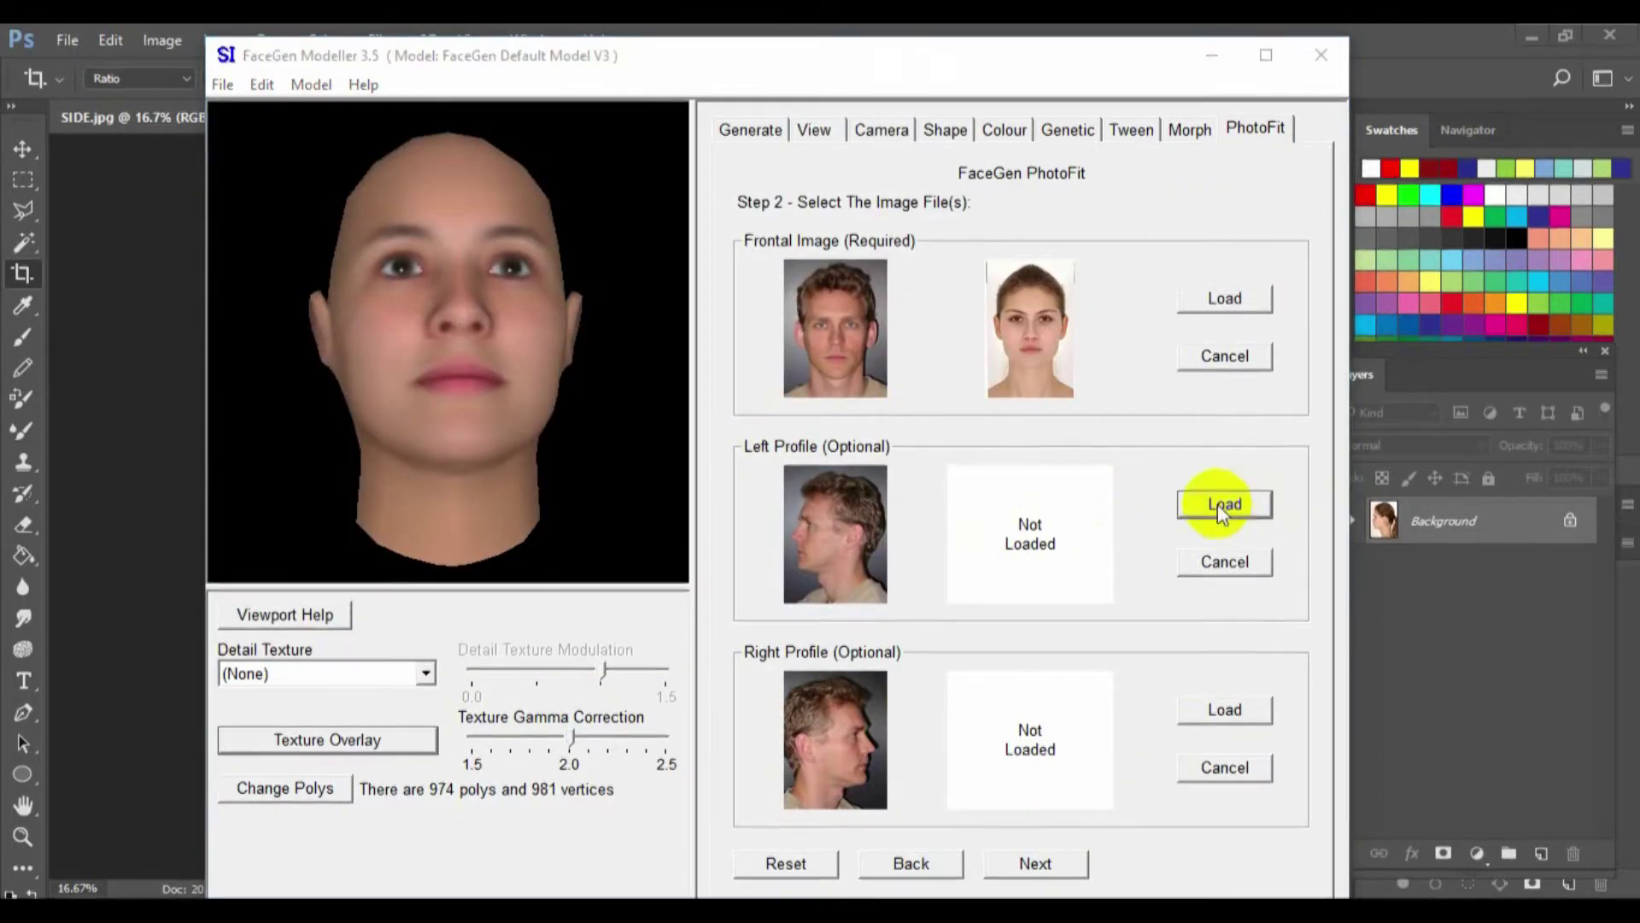
left_click(744, 465)
left_click(814, 636)
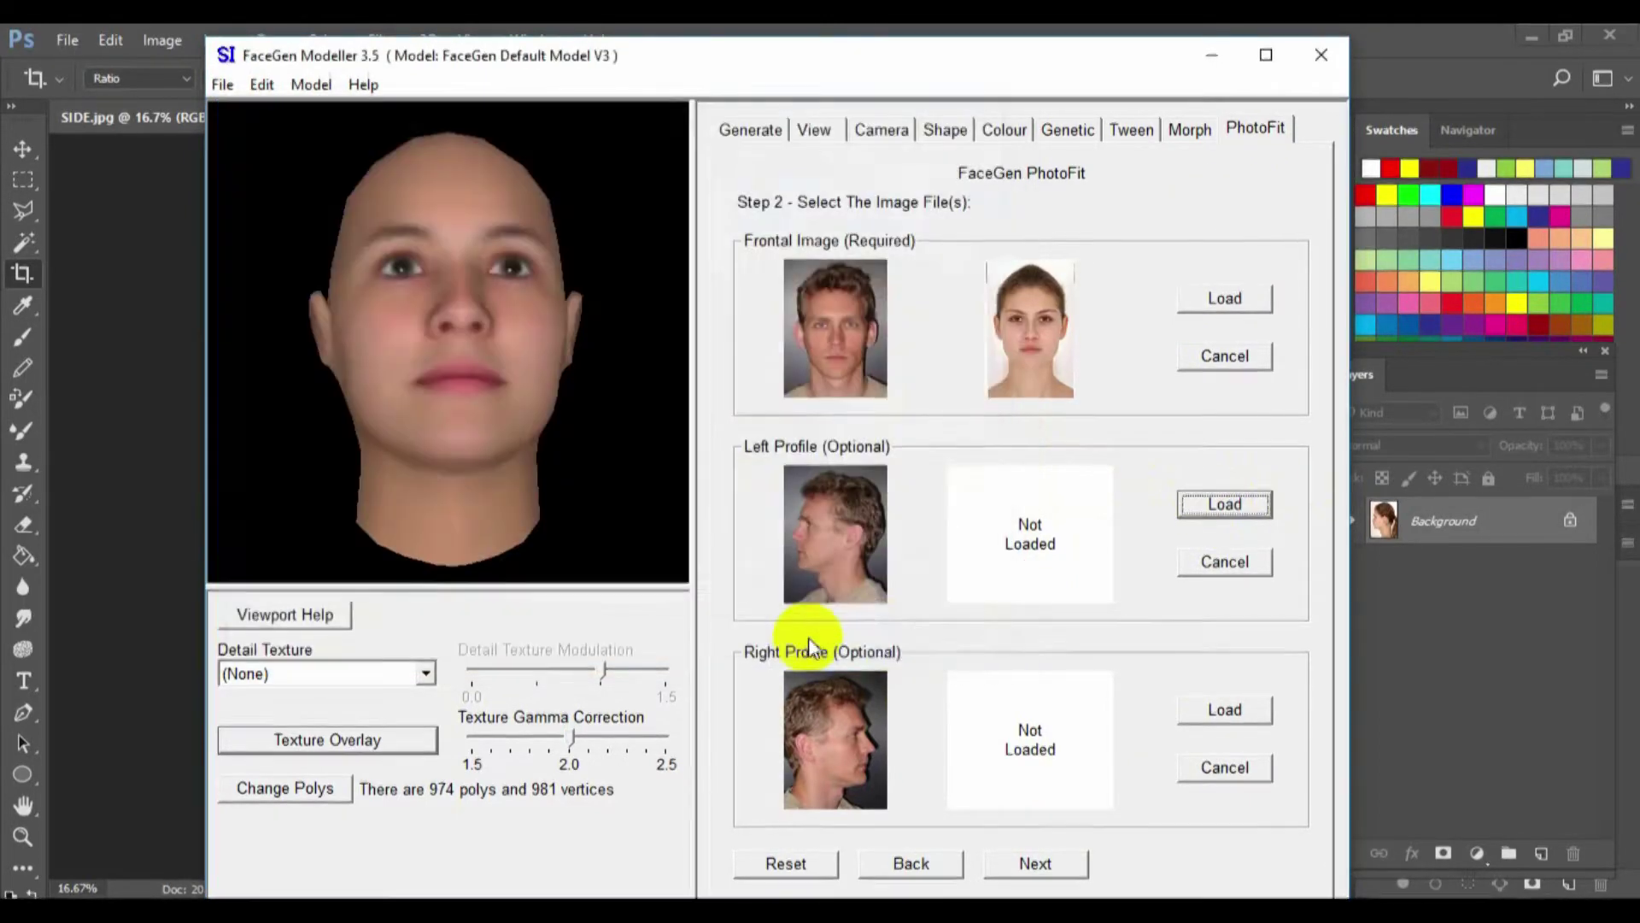
left_click(1036, 863)
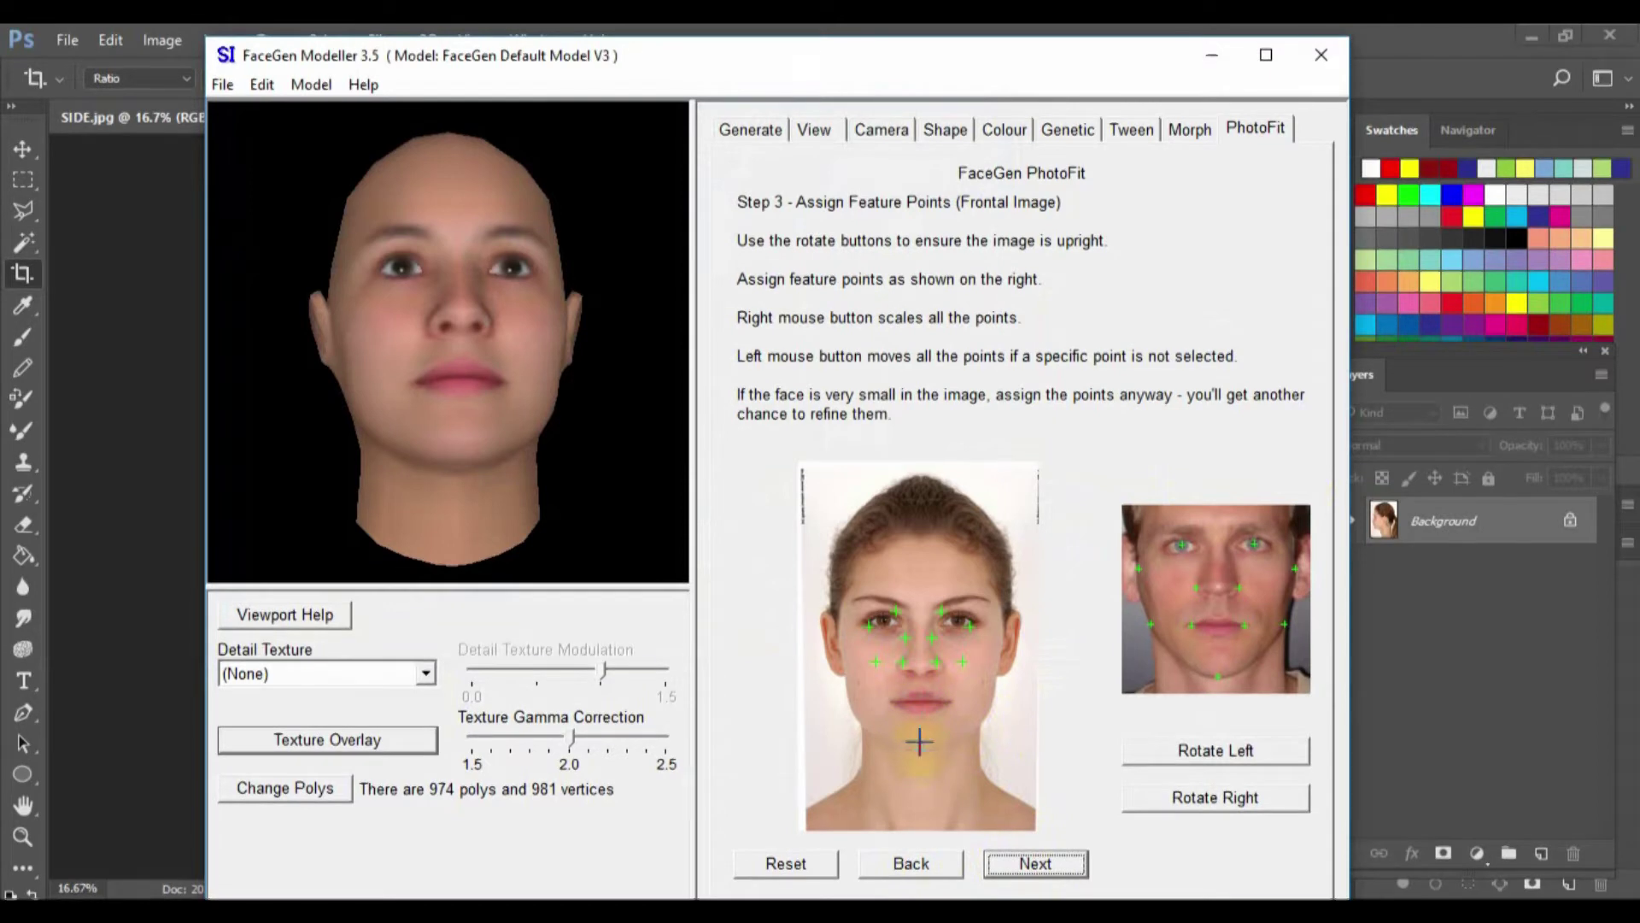
Move the outer feature points on the frontal photo onto both cheekbones and both sides of the jaw
left_click(970, 624)
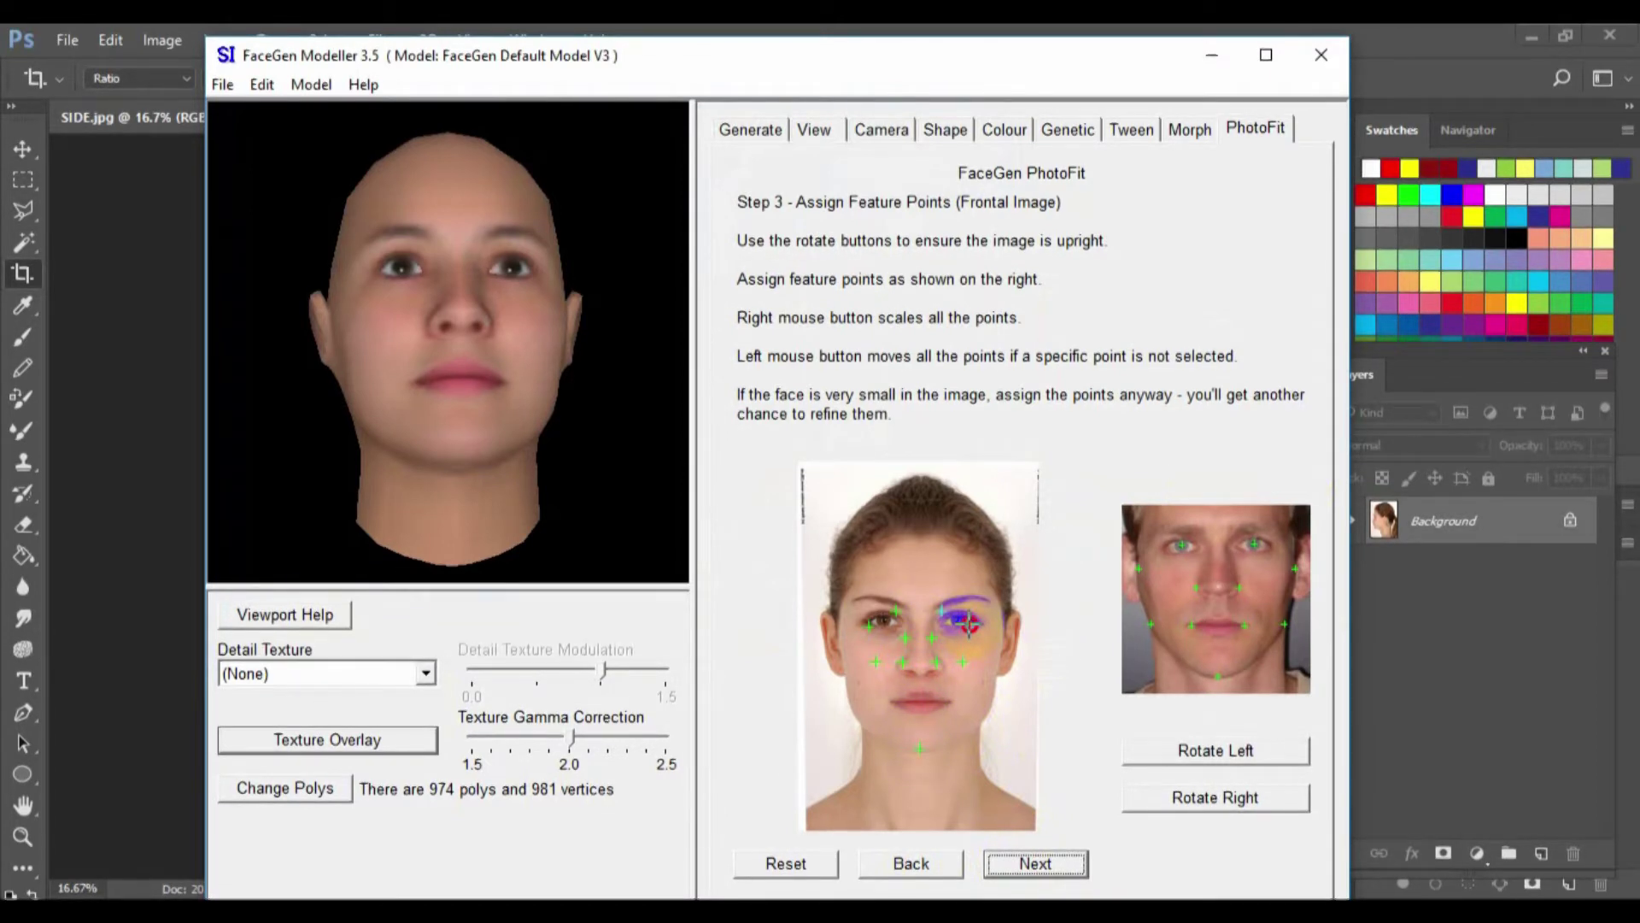
left_click_drag(968, 624, 1003, 637)
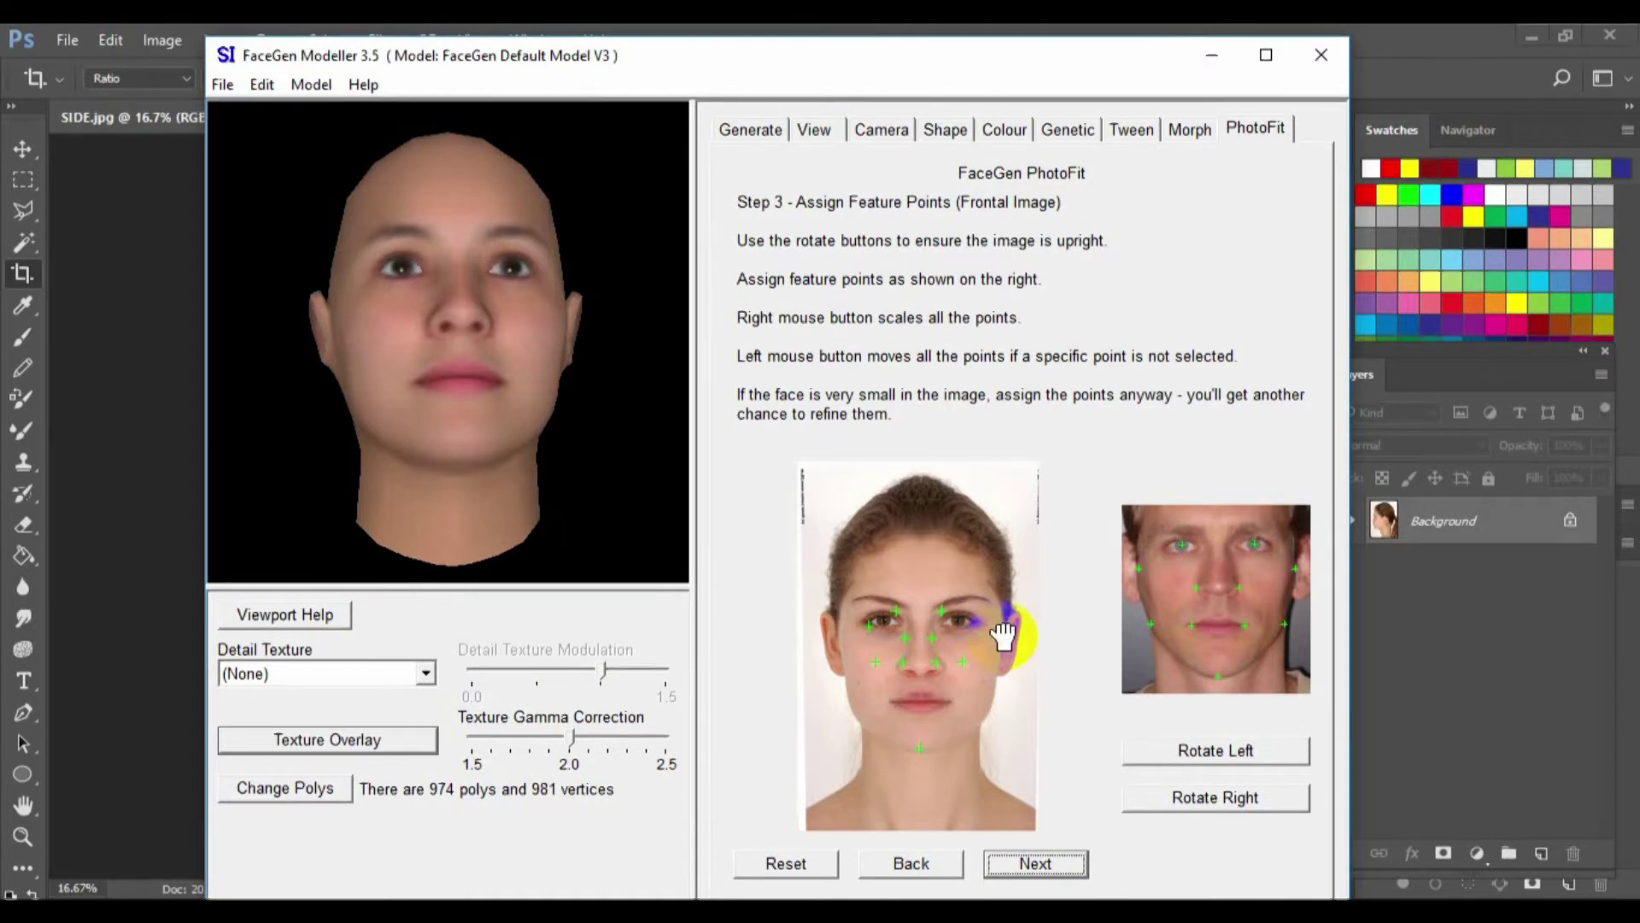
left_click_drag(869, 626, 836, 640)
left_click_drag(876, 662, 848, 691)
left_click(960, 666)
left_click_drag(966, 665, 996, 690)
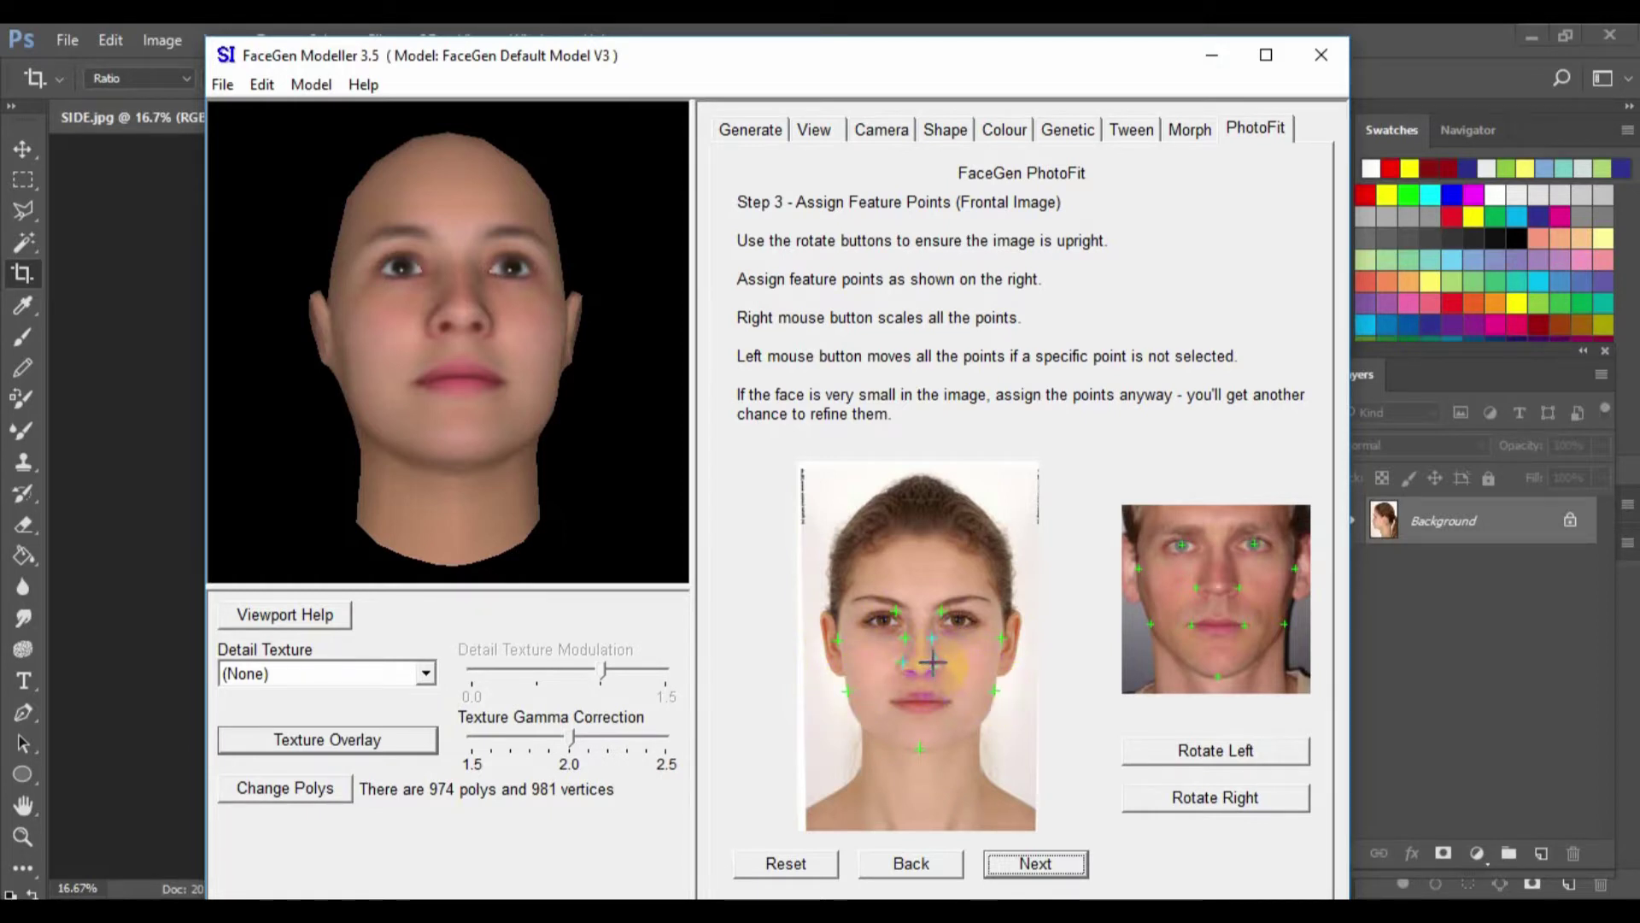
Place the remaining frontal feature points on the mouth corners, nostrils and pupils, and accept this first placement
left_click(902, 663)
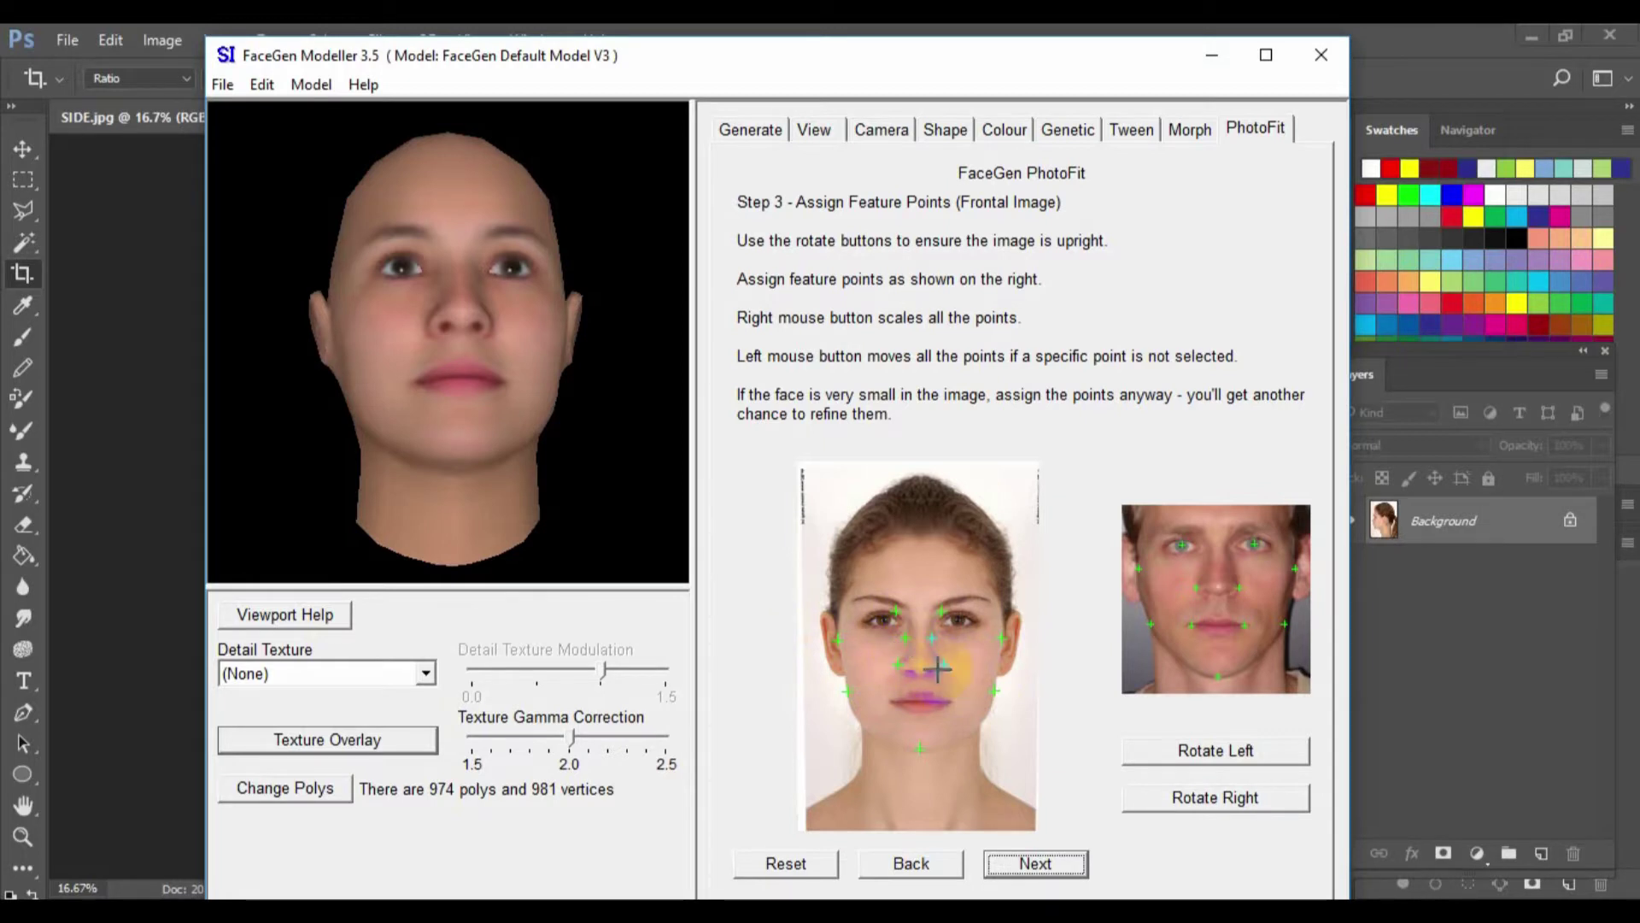
left_click_drag(950, 694, 949, 703)
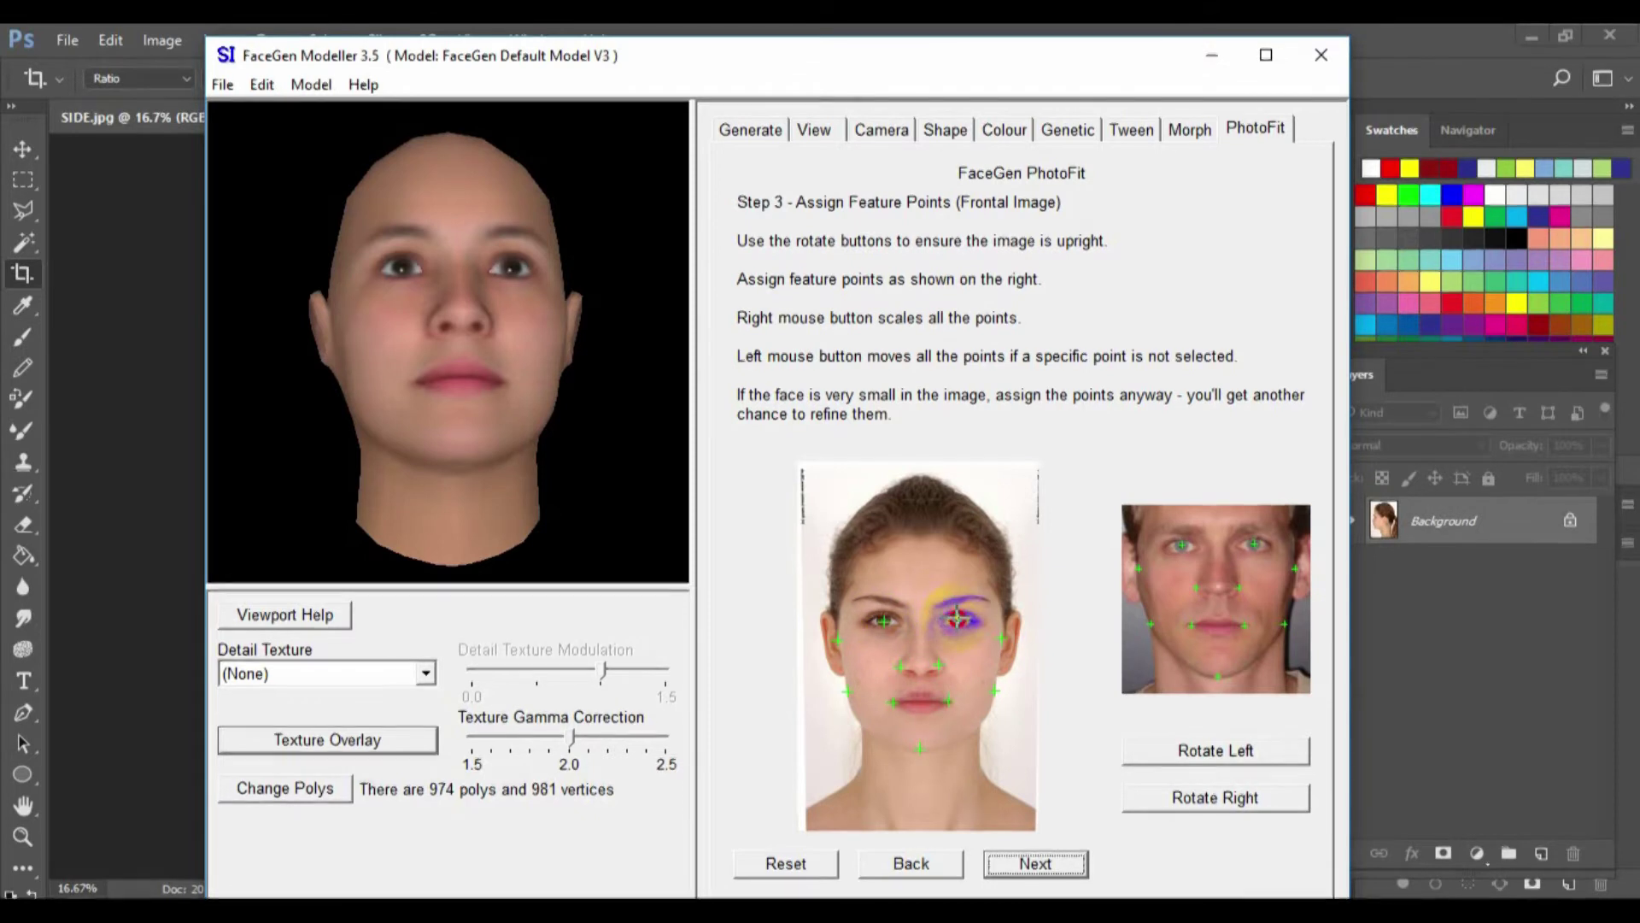
left_click(1037, 859)
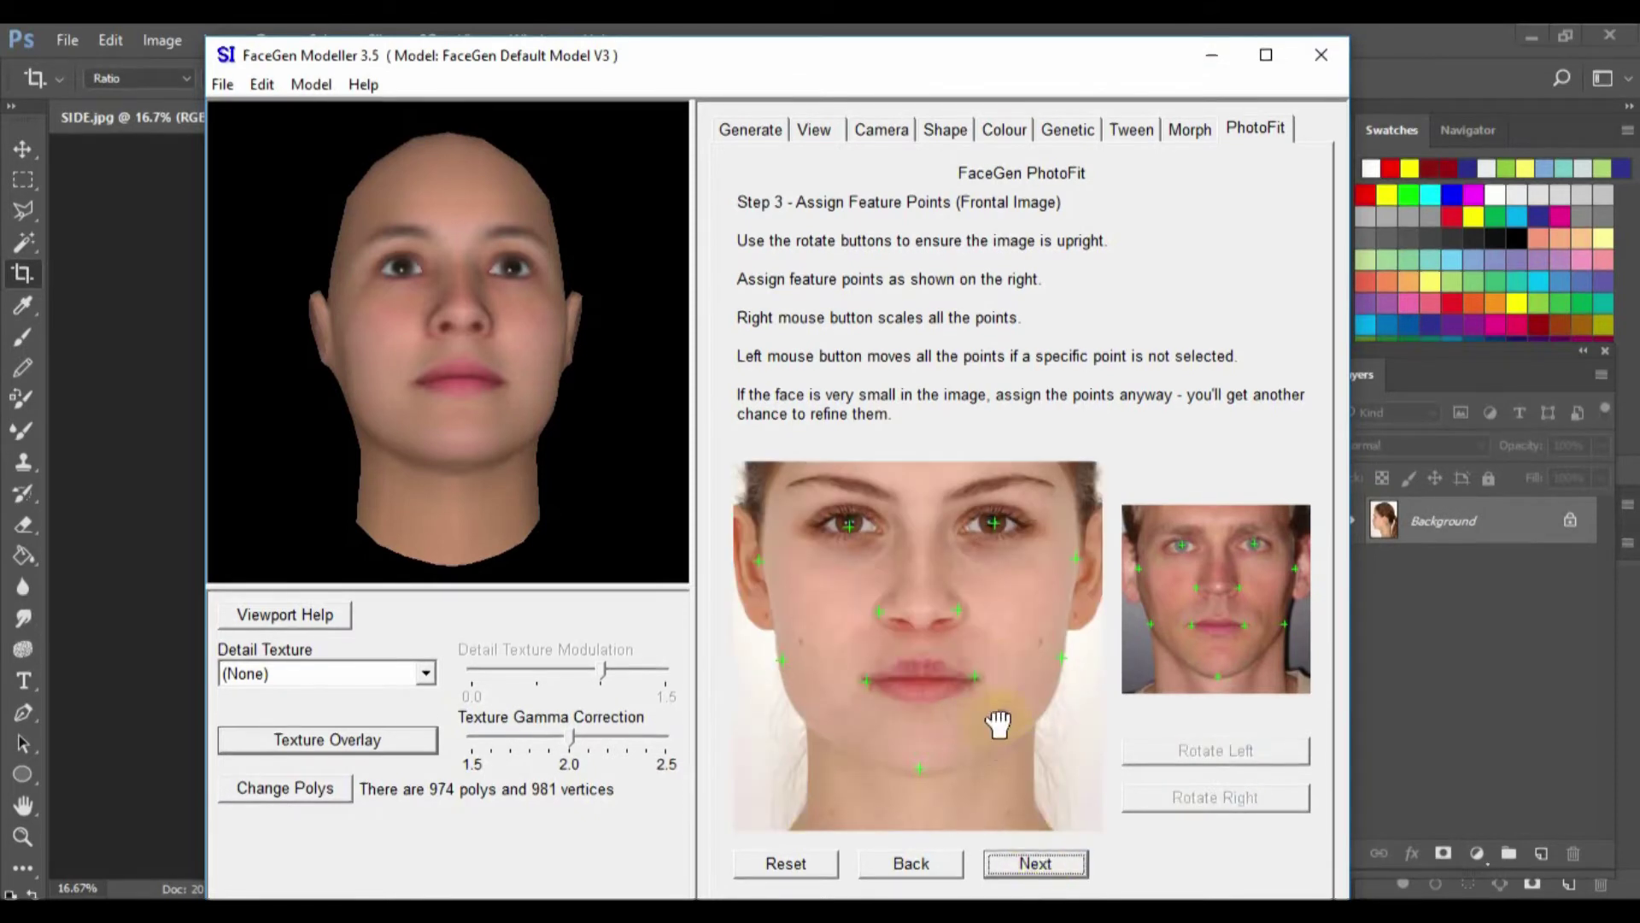
Fine-tune the cheek, pupil, nostril and chin points on the enlarged frontal photo and accept them
left_click_drag(1077, 558, 1081, 549)
left_click_drag(849, 525, 851, 523)
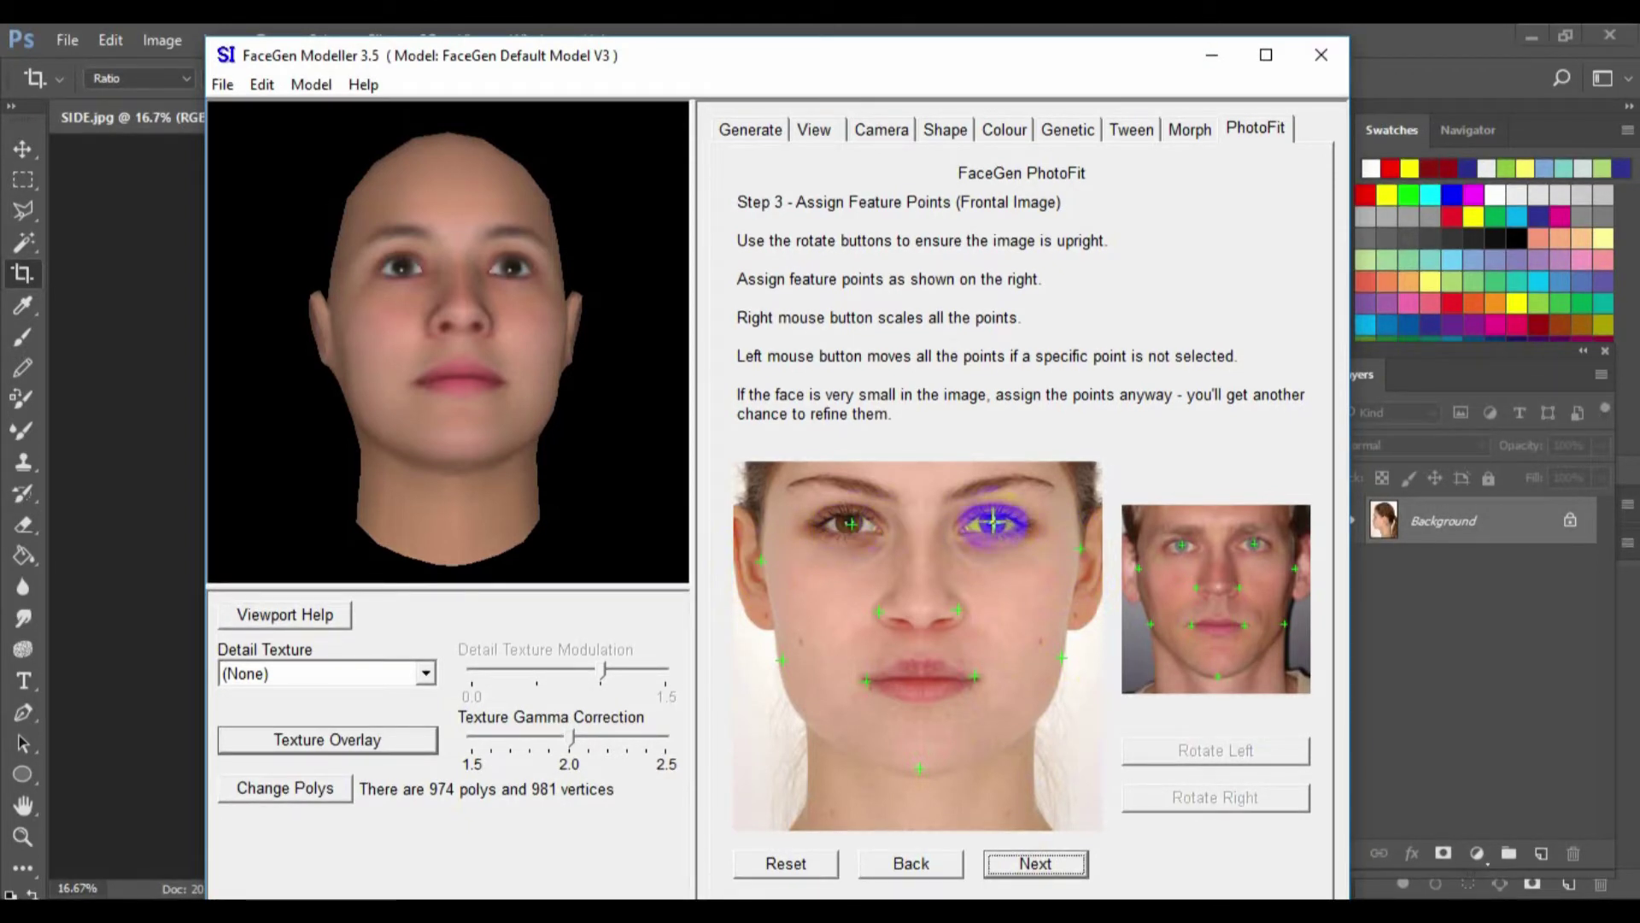
left_click_drag(991, 521, 992, 522)
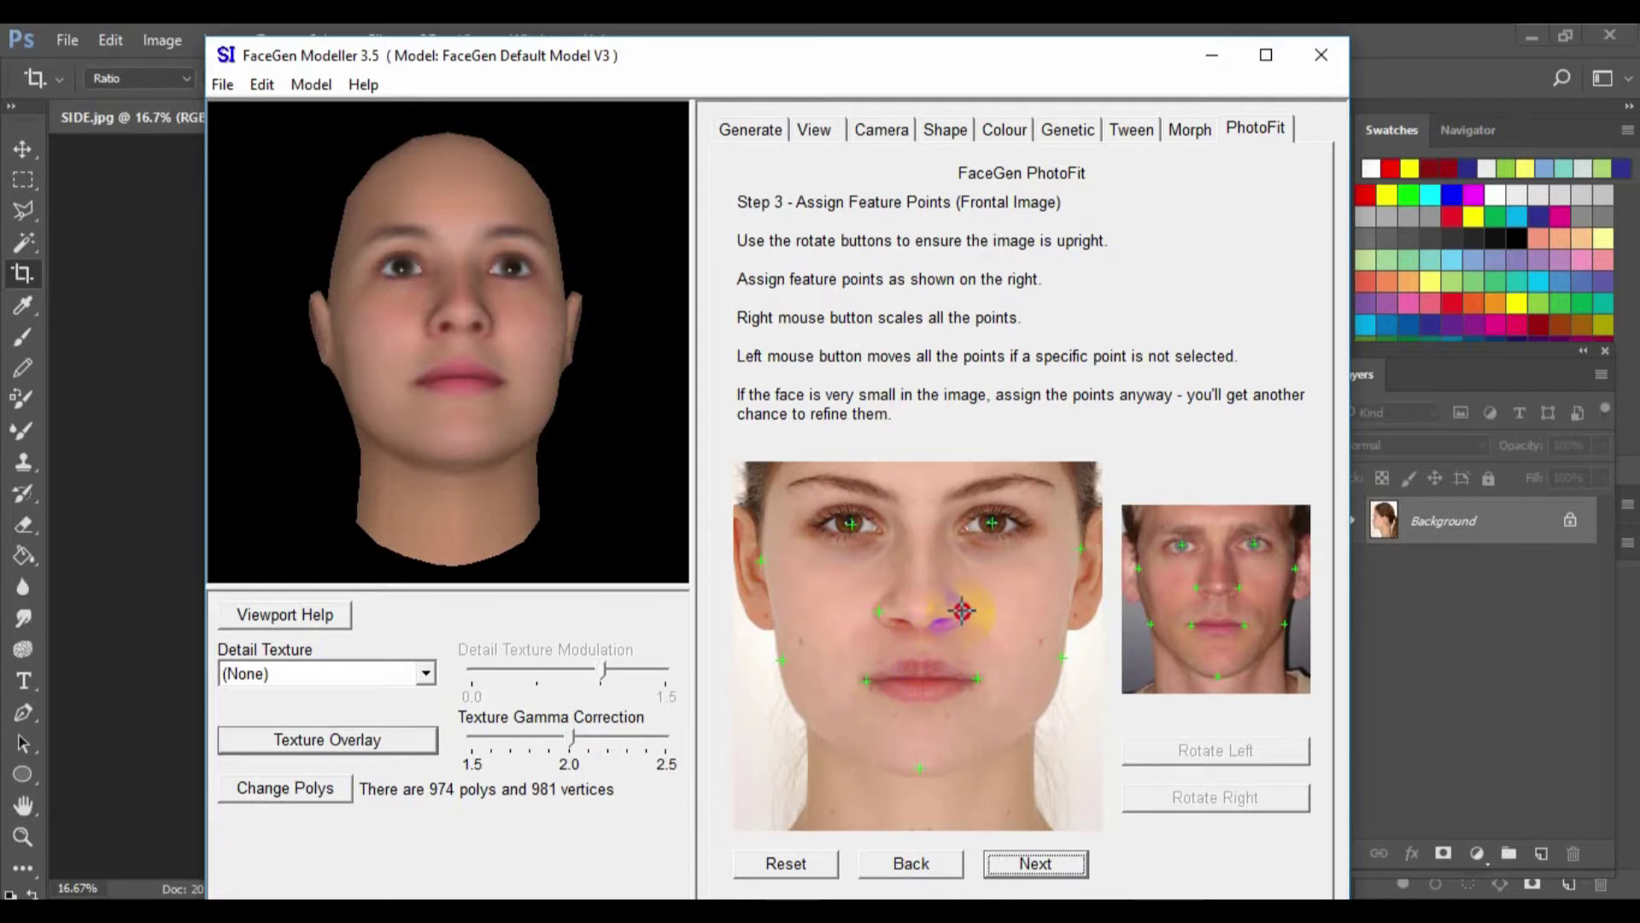
left_click_drag(965, 610, 961, 610)
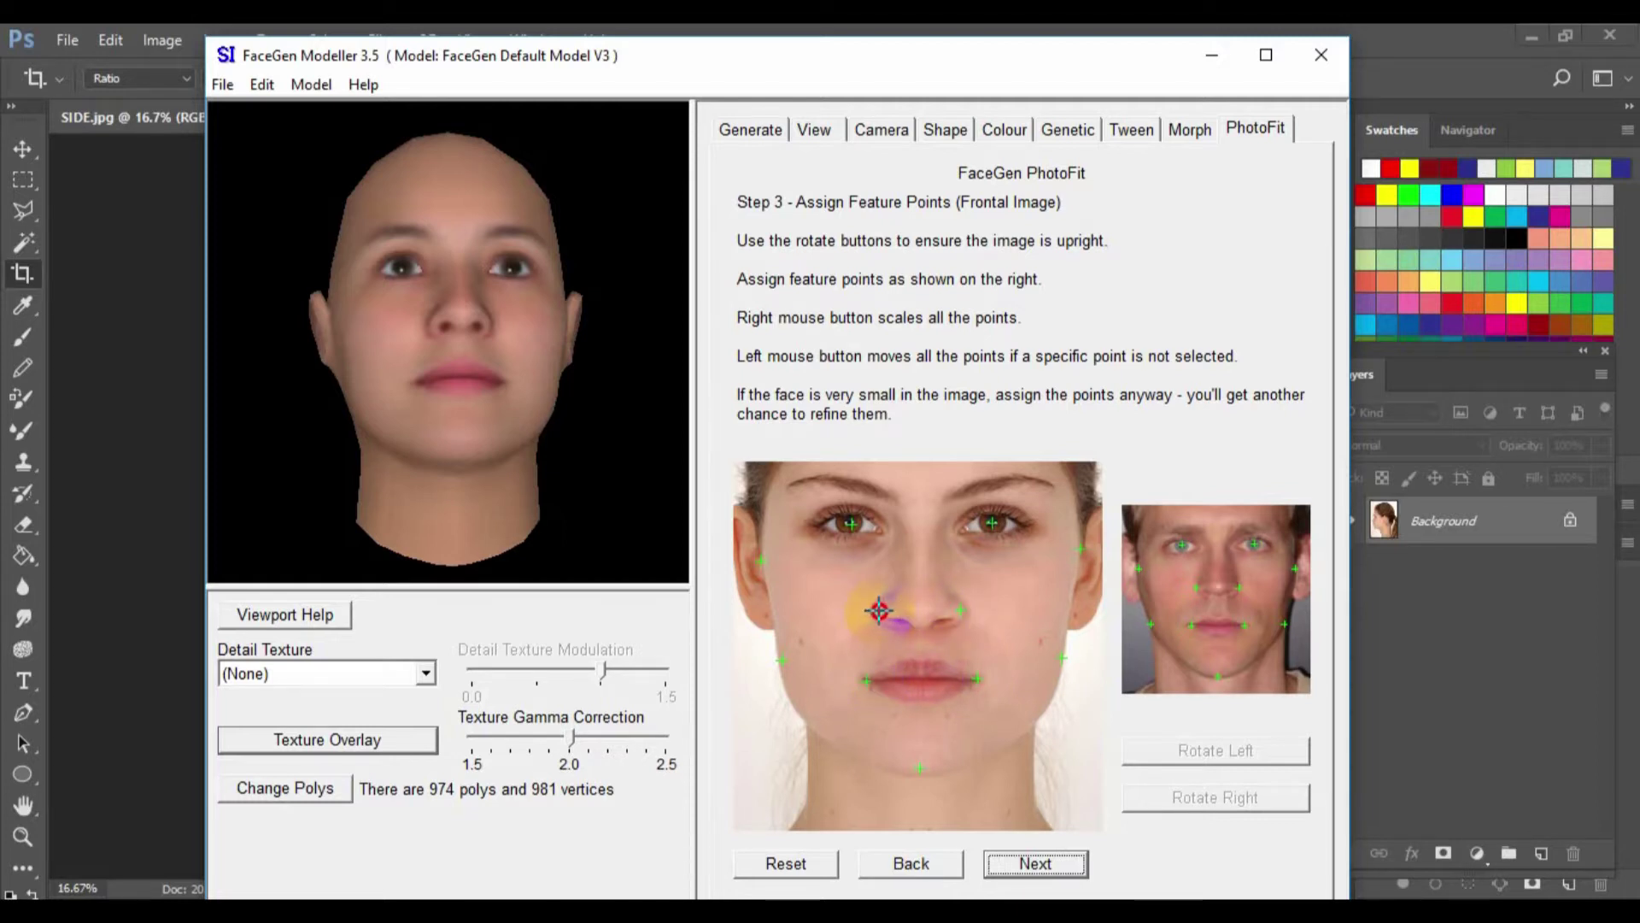
left_click_drag(919, 774, 919, 775)
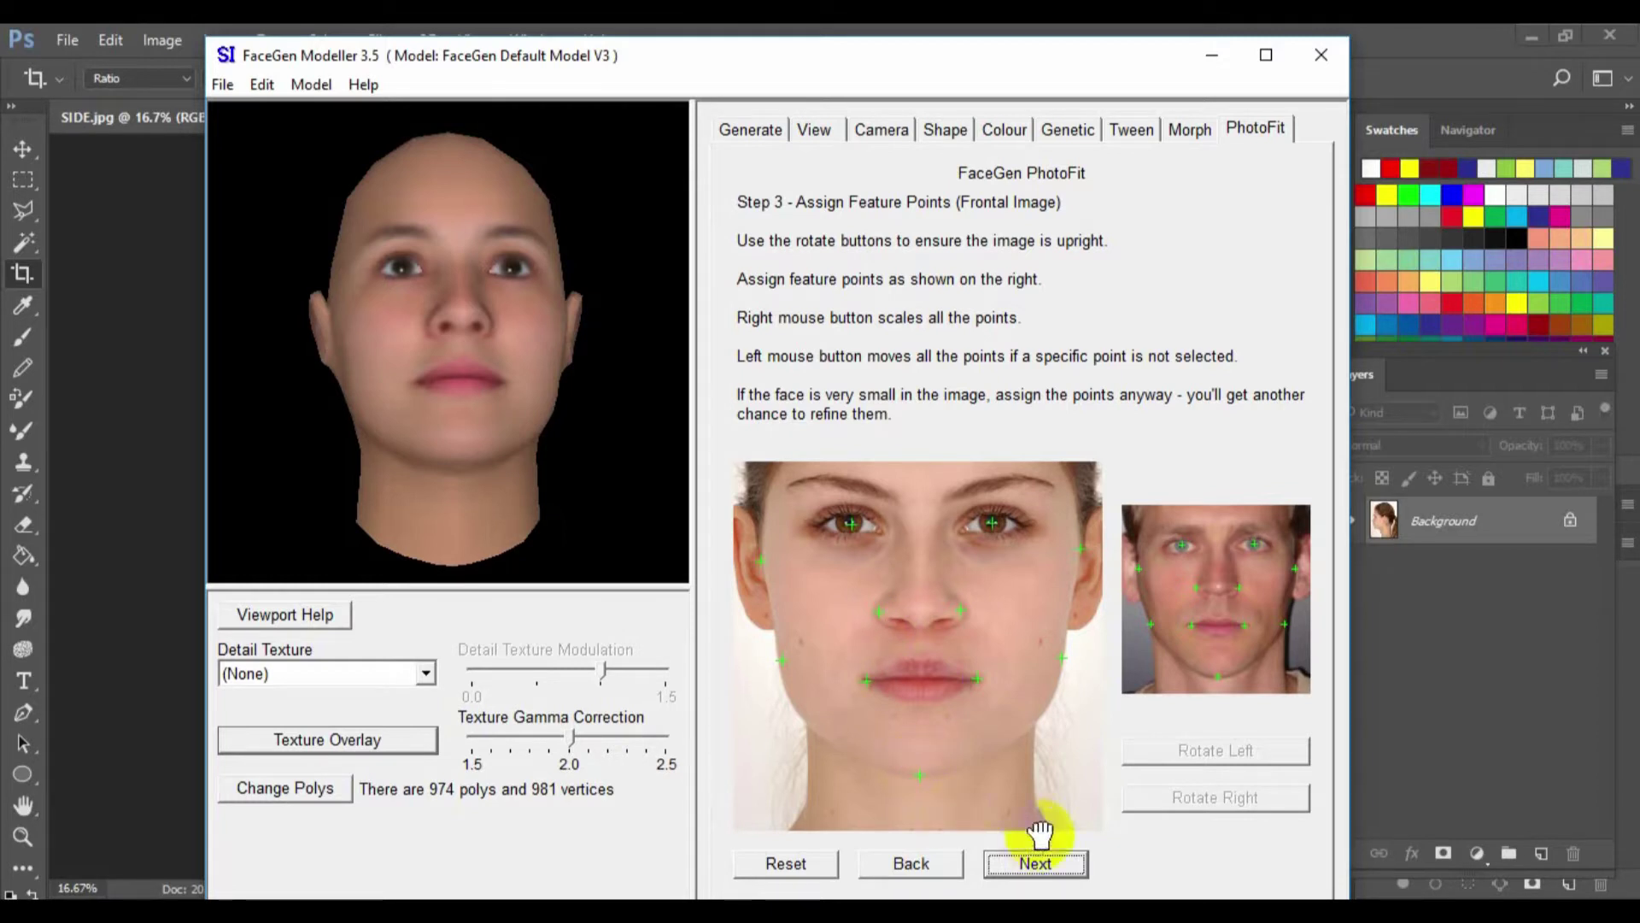
left_click(1021, 865)
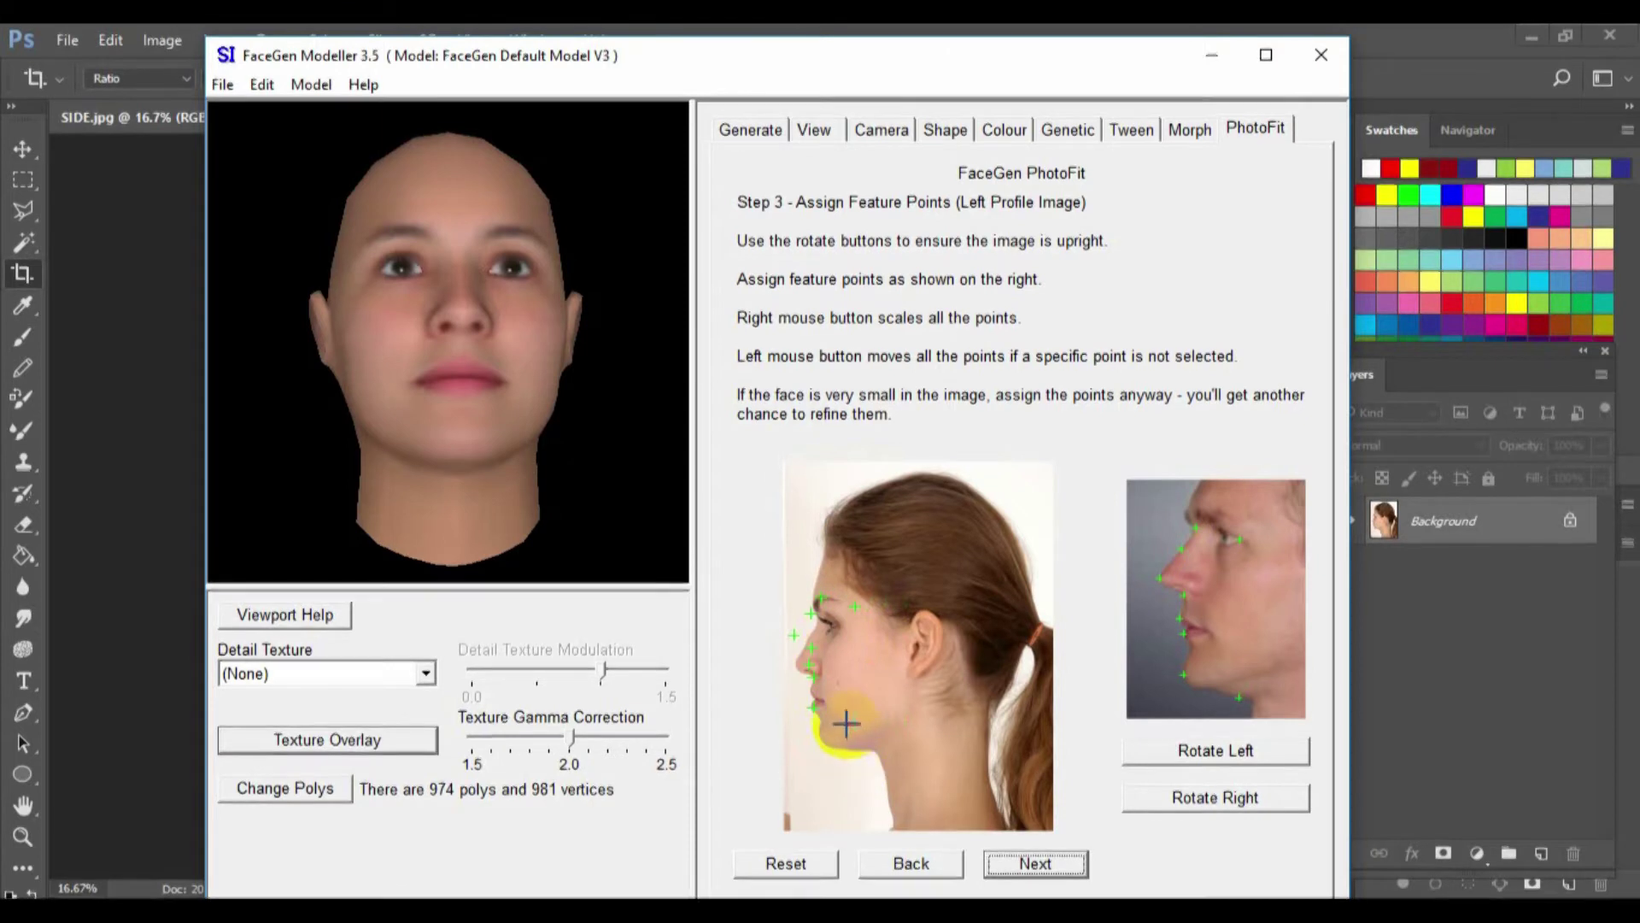
Roughly place the left profile feature points along the throat, chin, lips, nose and eye, and accept the placement
left_click_drag(860, 737, 865, 760)
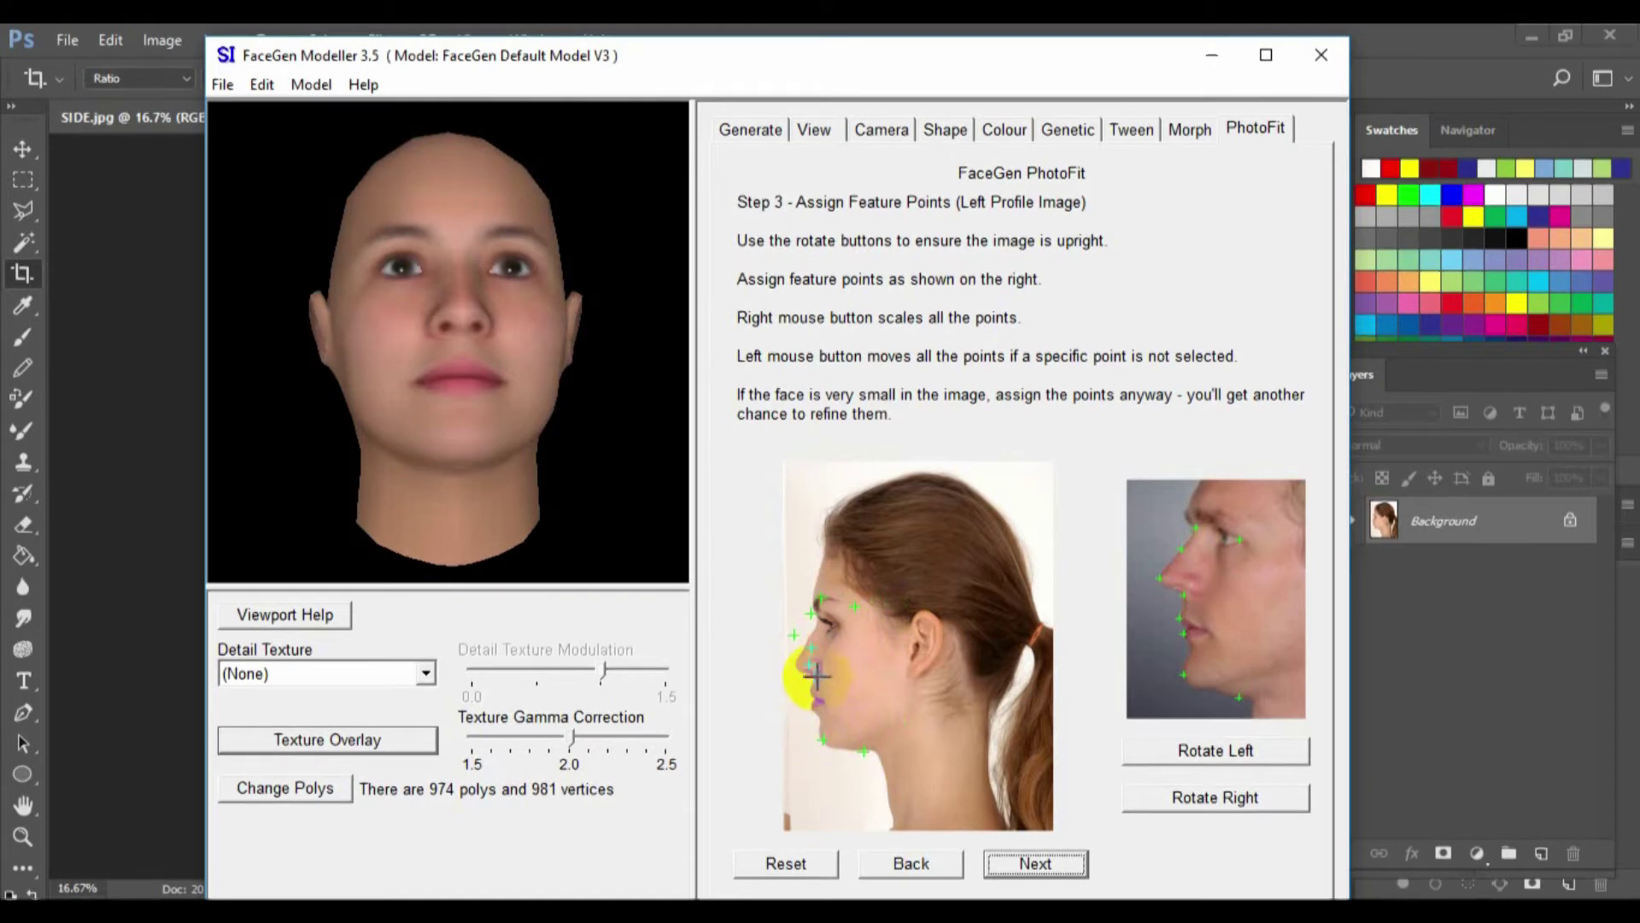
left_click_drag(814, 677, 809, 696)
mouse_move(810, 643)
left_mouse_down()
mouse_move(814, 674)
mouse_move(795, 645)
mouse_move(798, 659)
mouse_move(800, 617)
mouse_move(808, 633)
mouse_move(826, 598)
mouse_move(818, 615)
mouse_move(847, 607)
mouse_move(843, 628)
left_mouse_up()
left_click(1046, 862)
left_click(1049, 865)
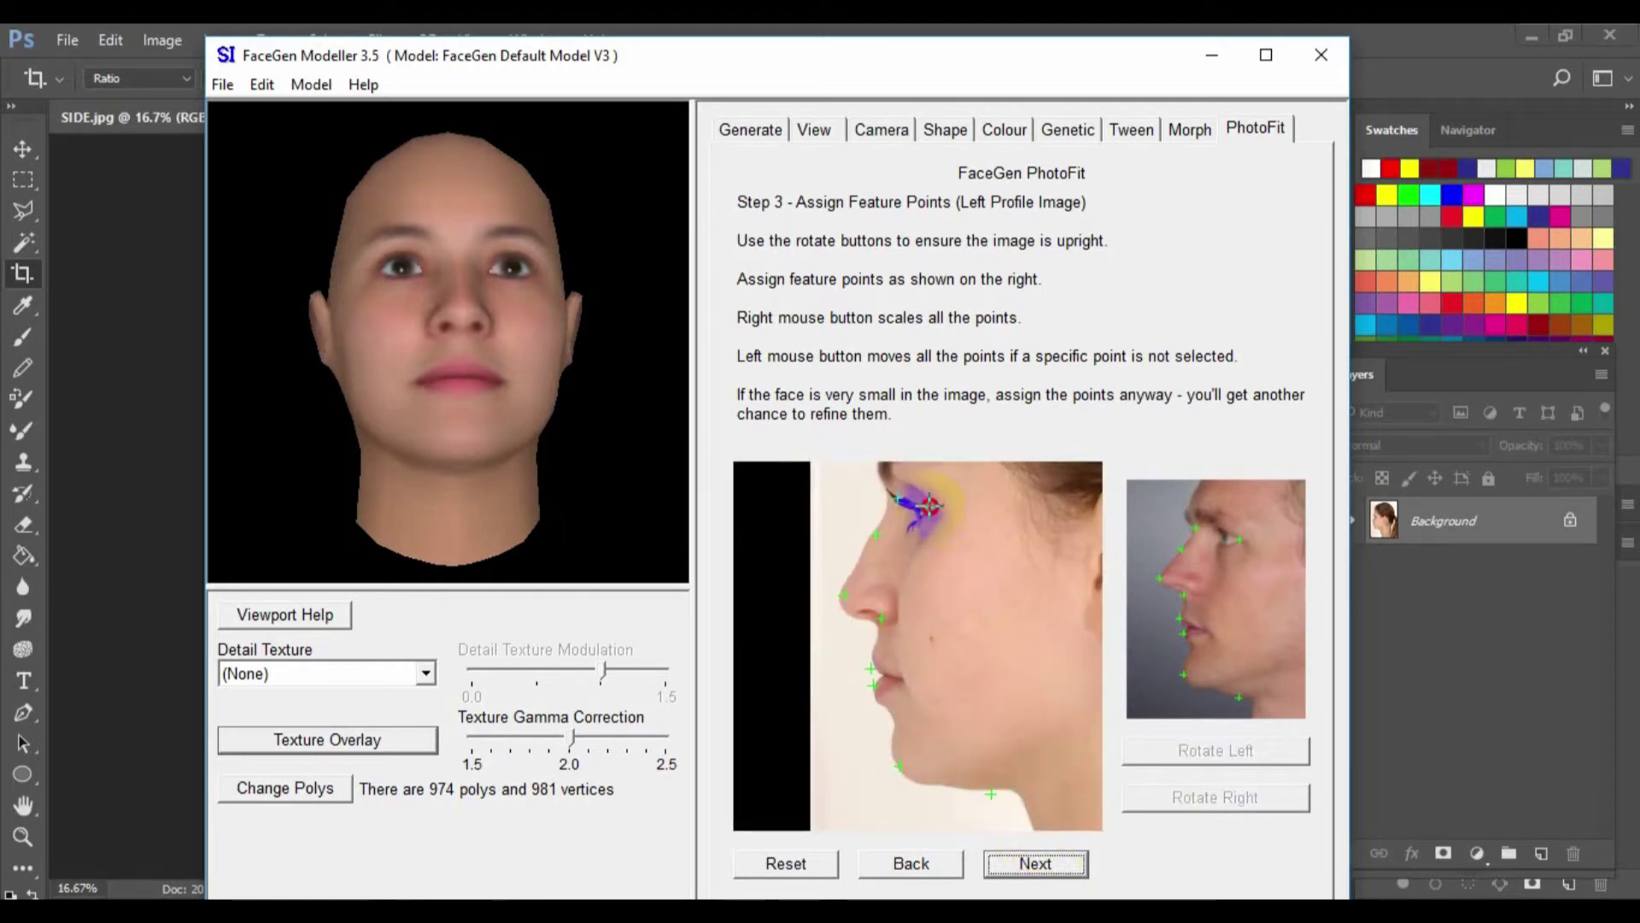
Refine the nose bridge, nose tip, lip, chin and throat points on the enlarged left profile photo and accept them
left_click_drag(897, 499, 871, 536)
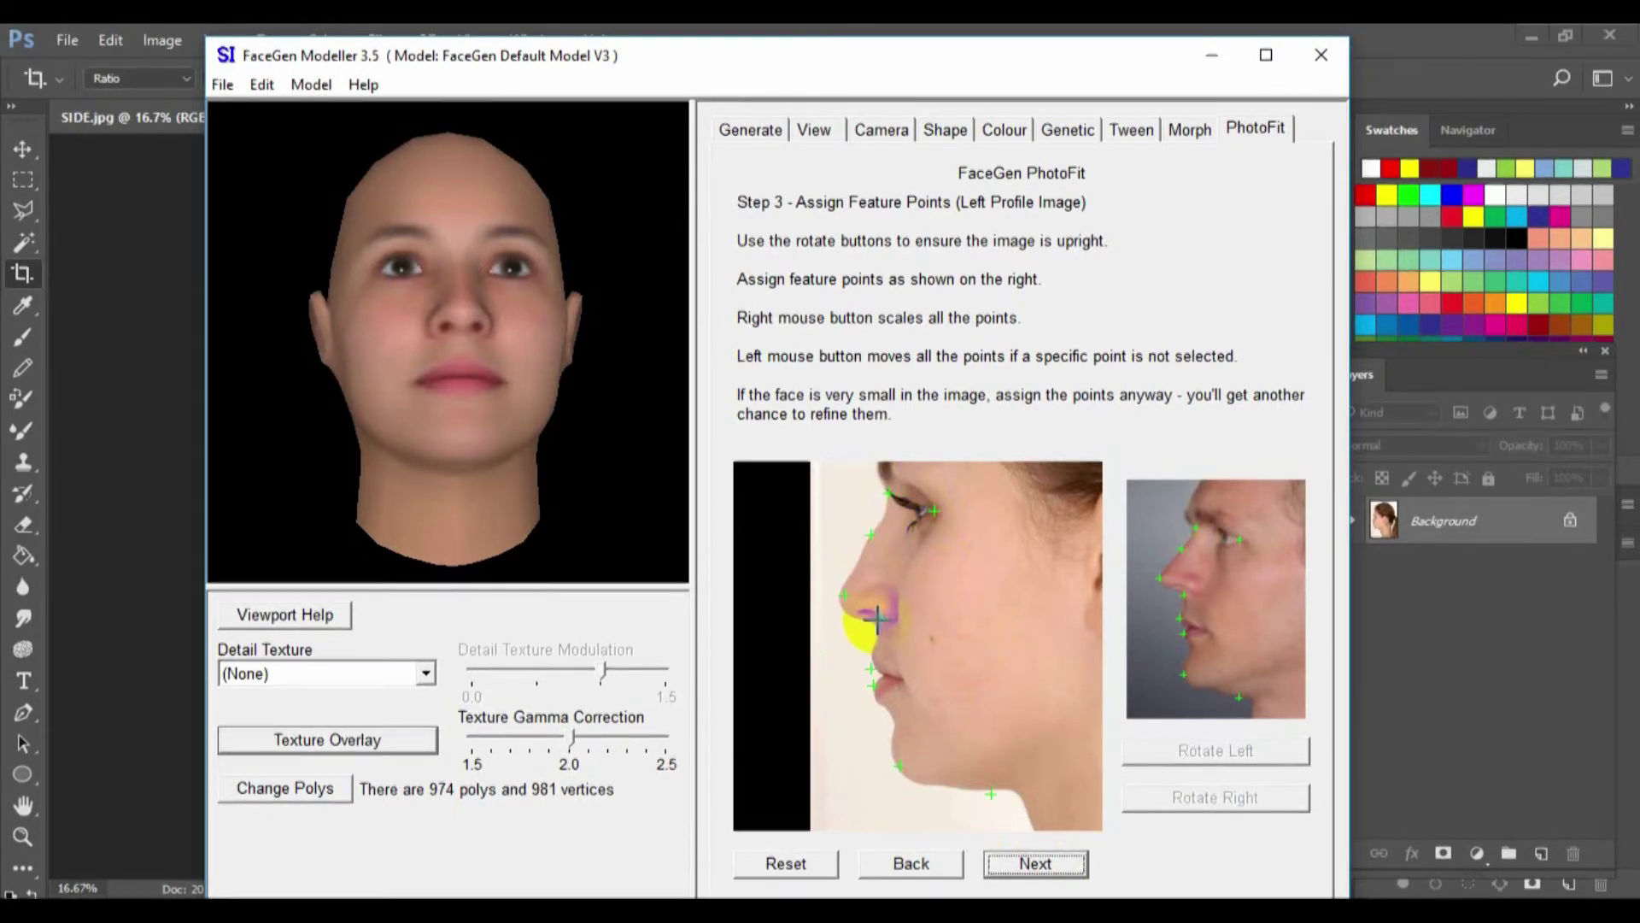
left_click_drag(841, 595, 841, 601)
left_click_drag(877, 626, 878, 699)
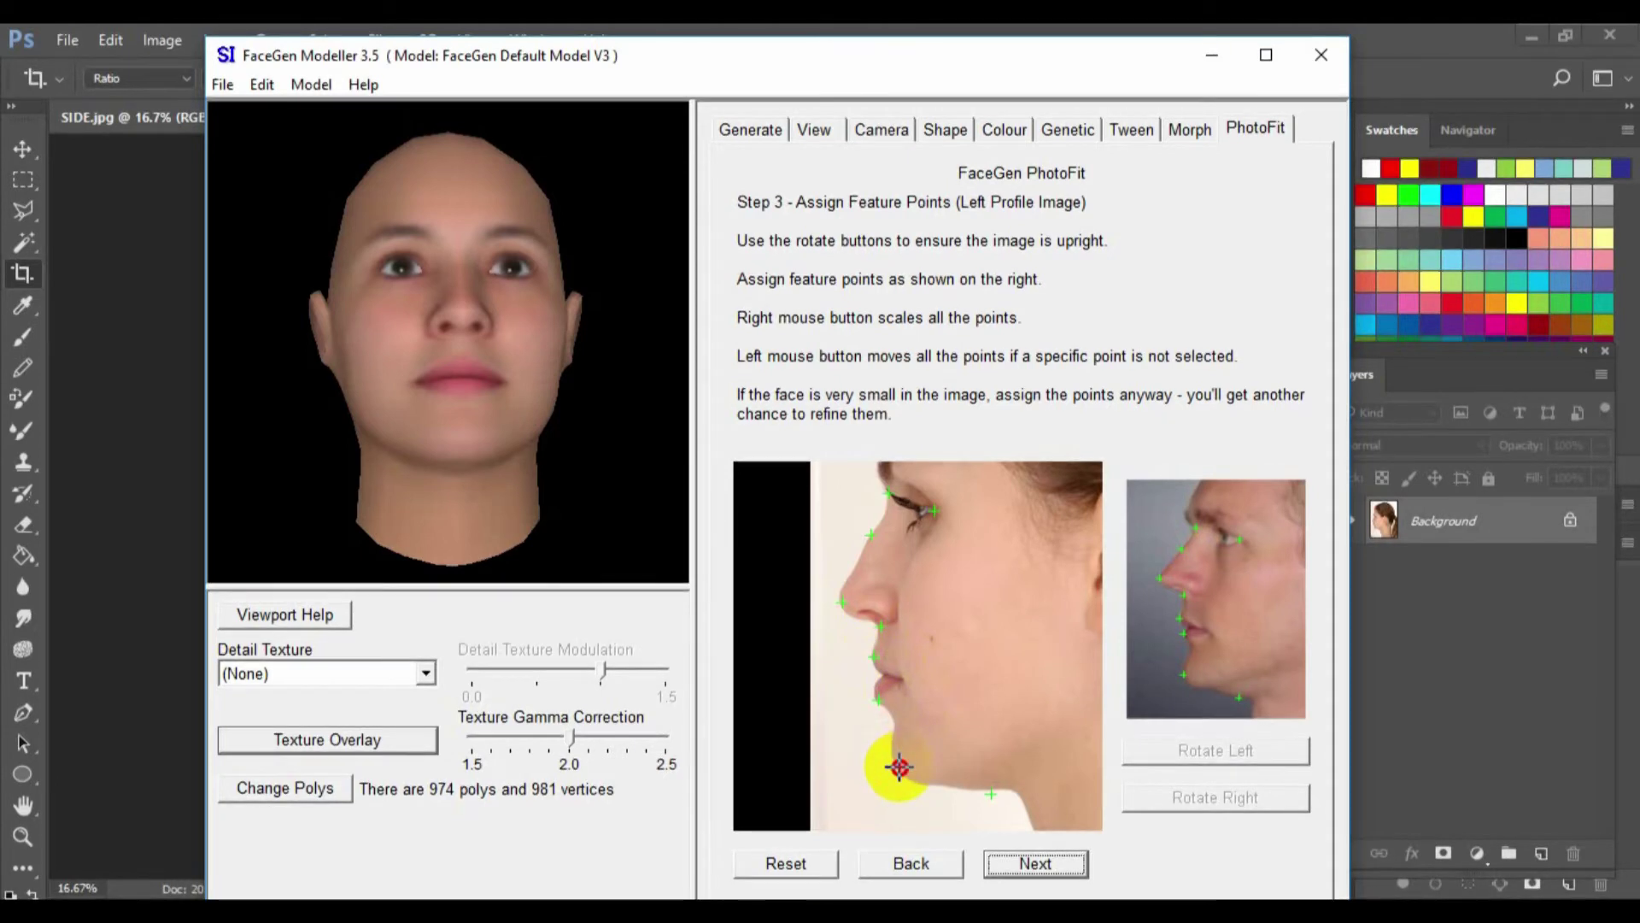
left_click_drag(991, 793, 999, 788)
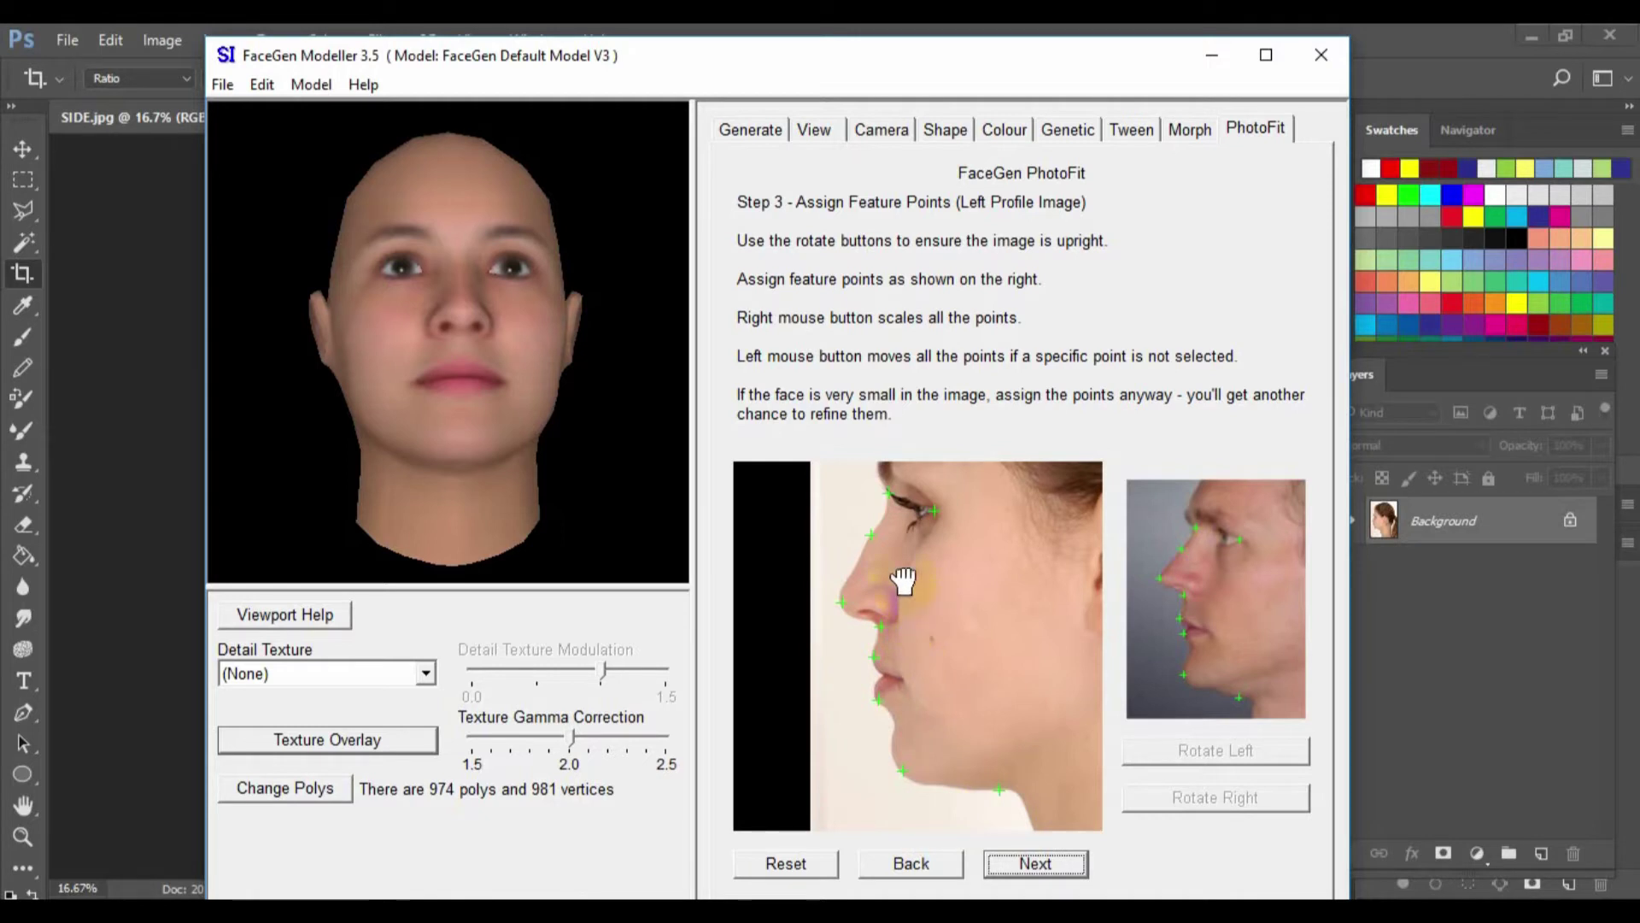
left_click(1035, 859)
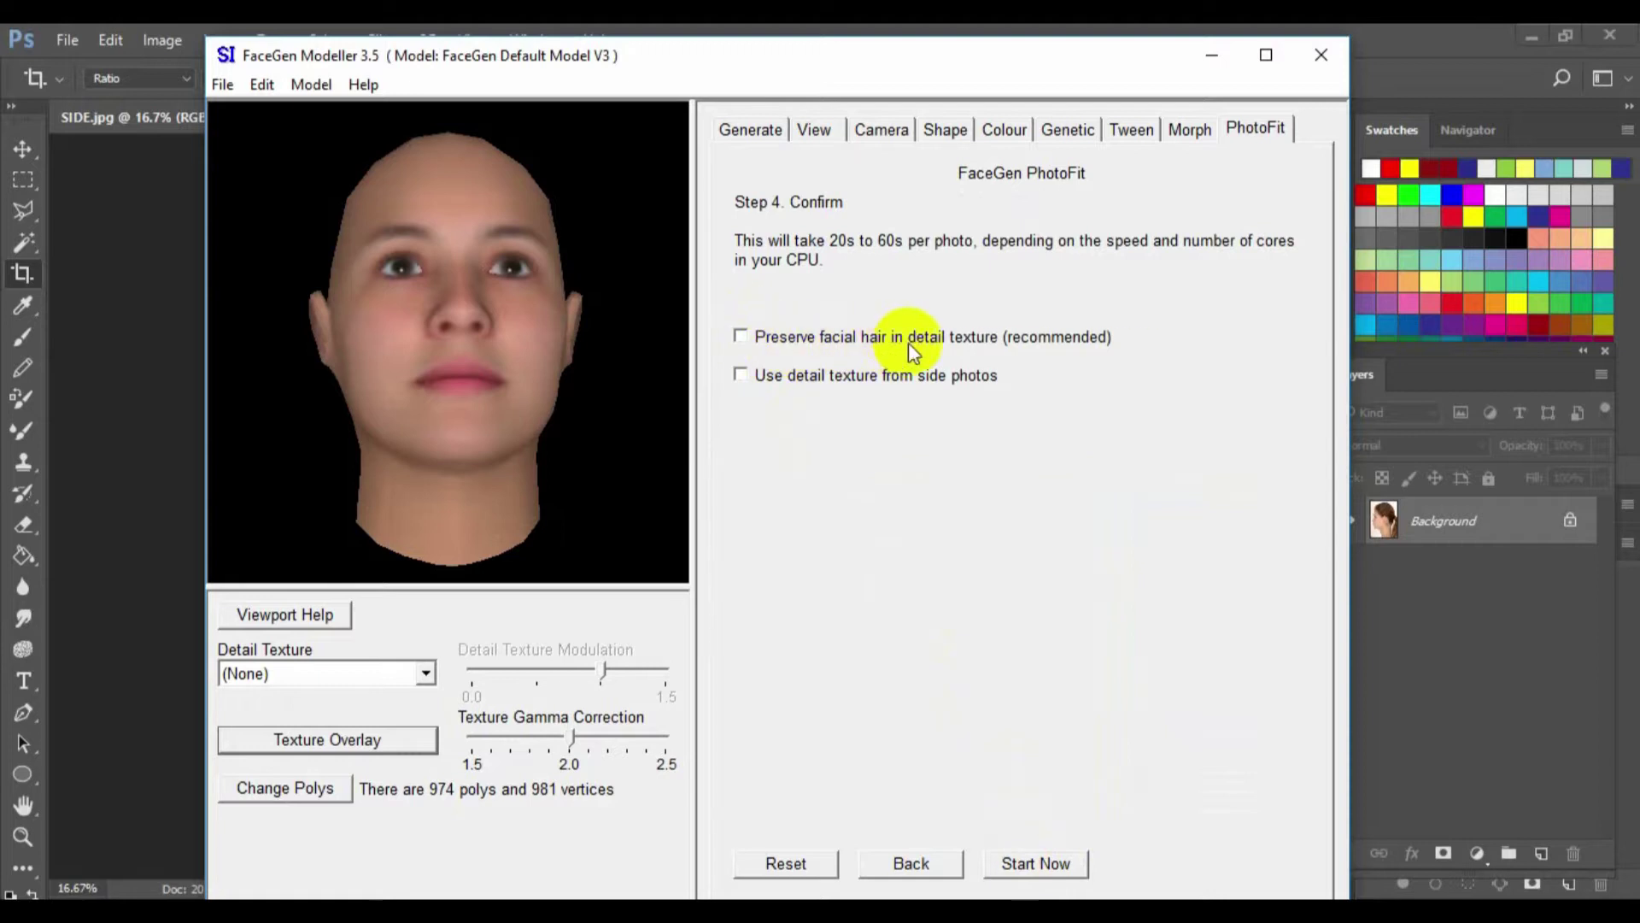
Enable preserving facial hair in the detail texture and start the PhotoFit calculation
left_click(740, 336)
left_click(1035, 863)
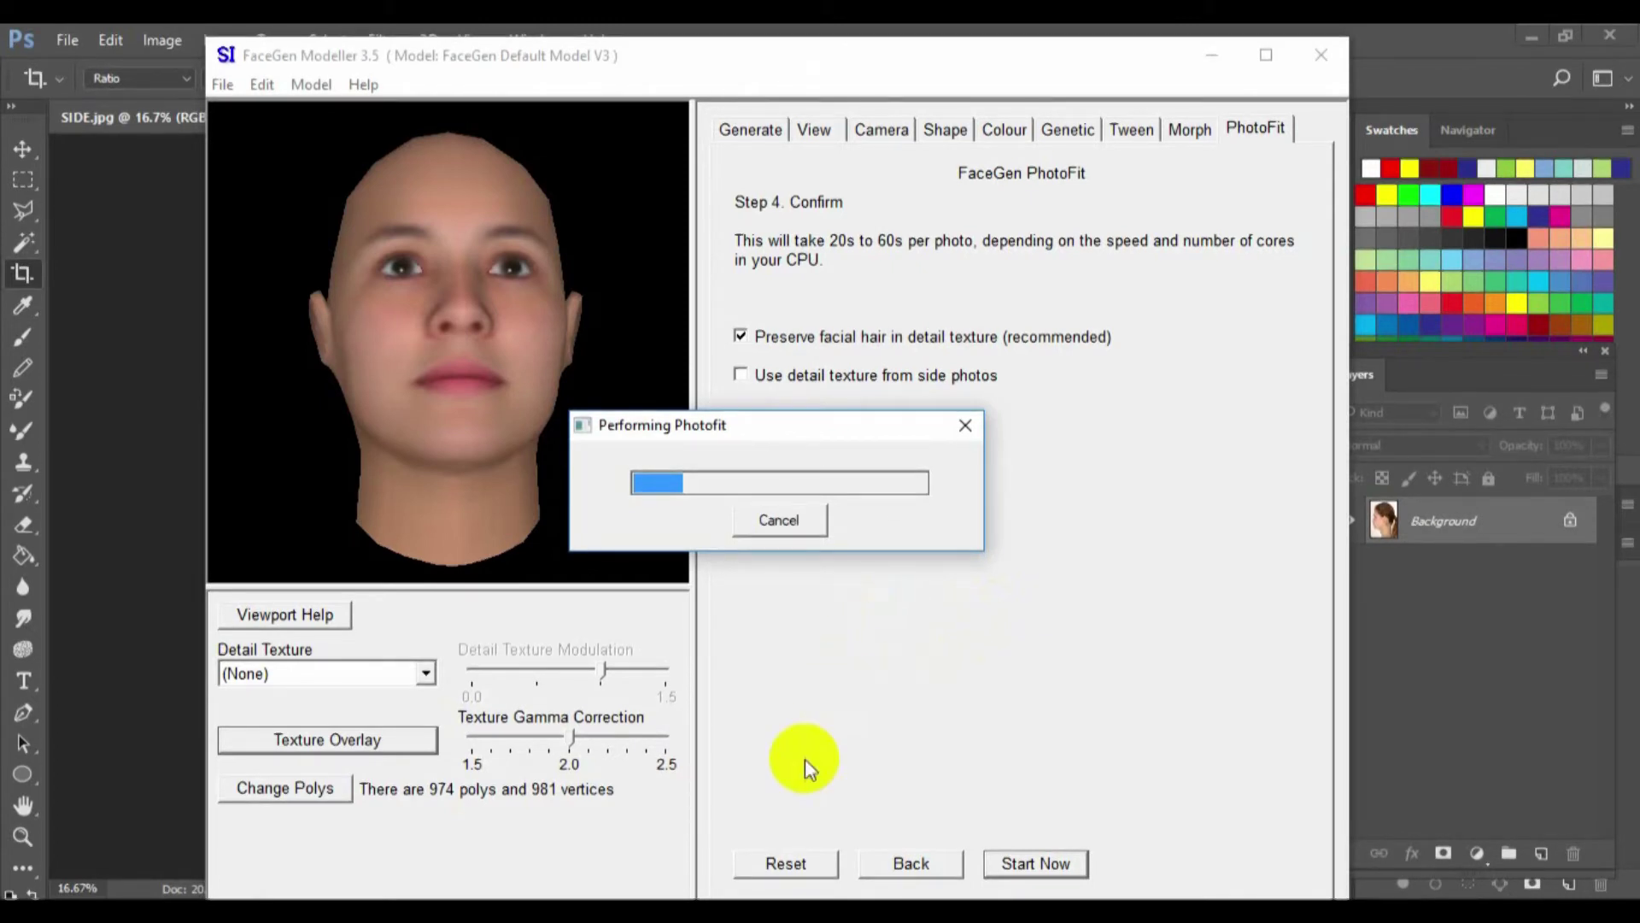
Switch to Autodesk Maya and start a new empty scene in place of the open head model
left_click(676, 911)
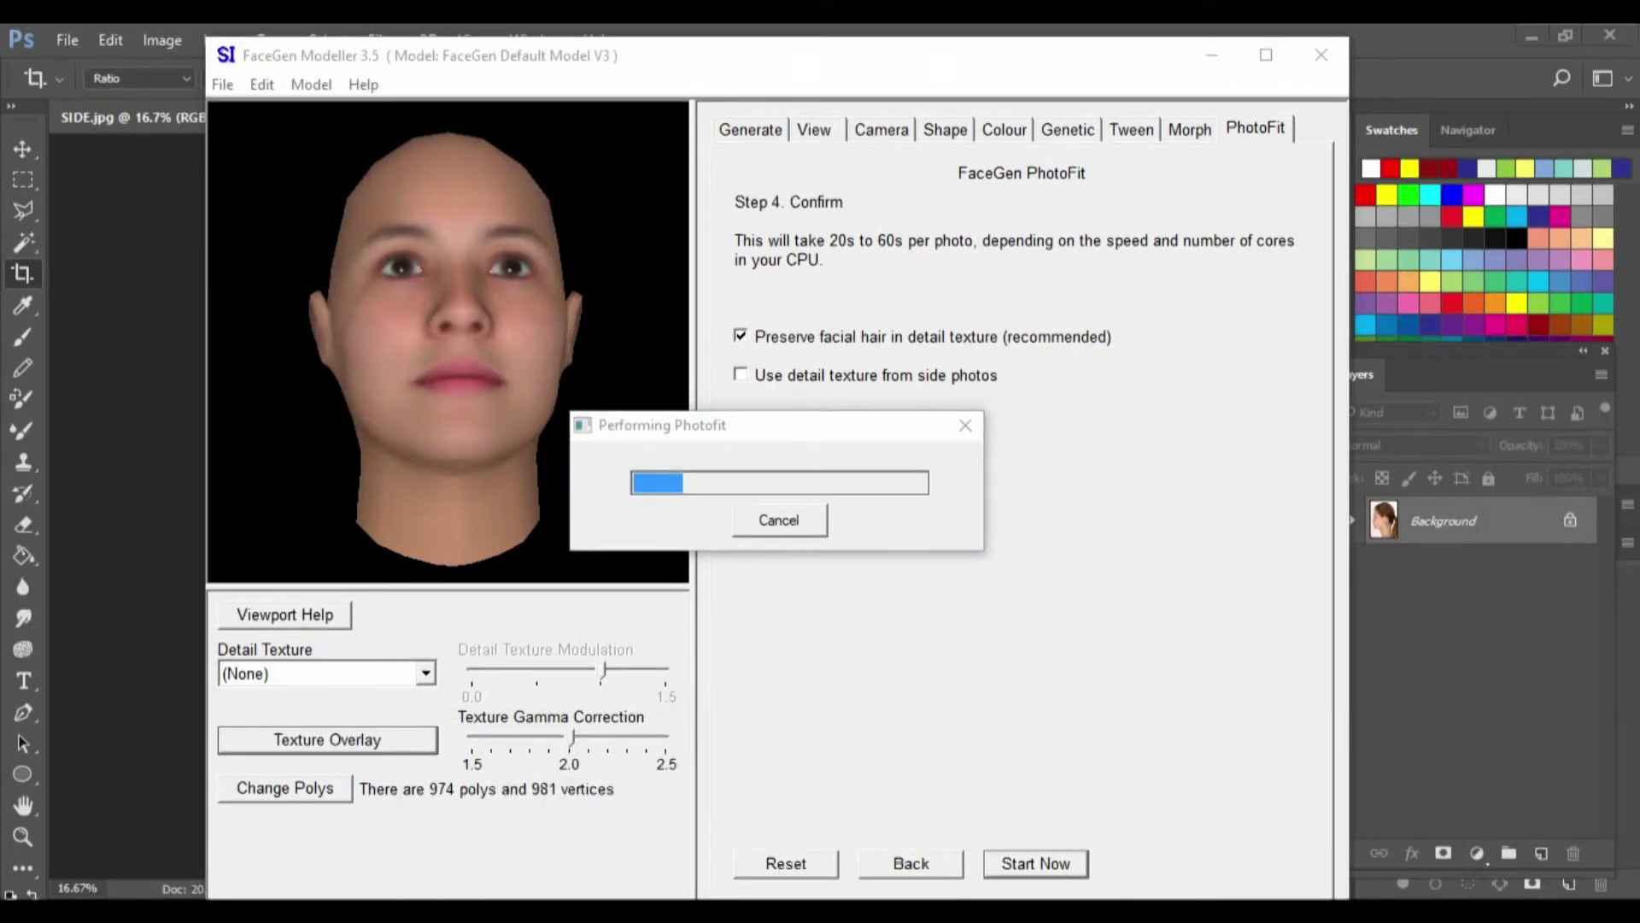
left_click(880, 750)
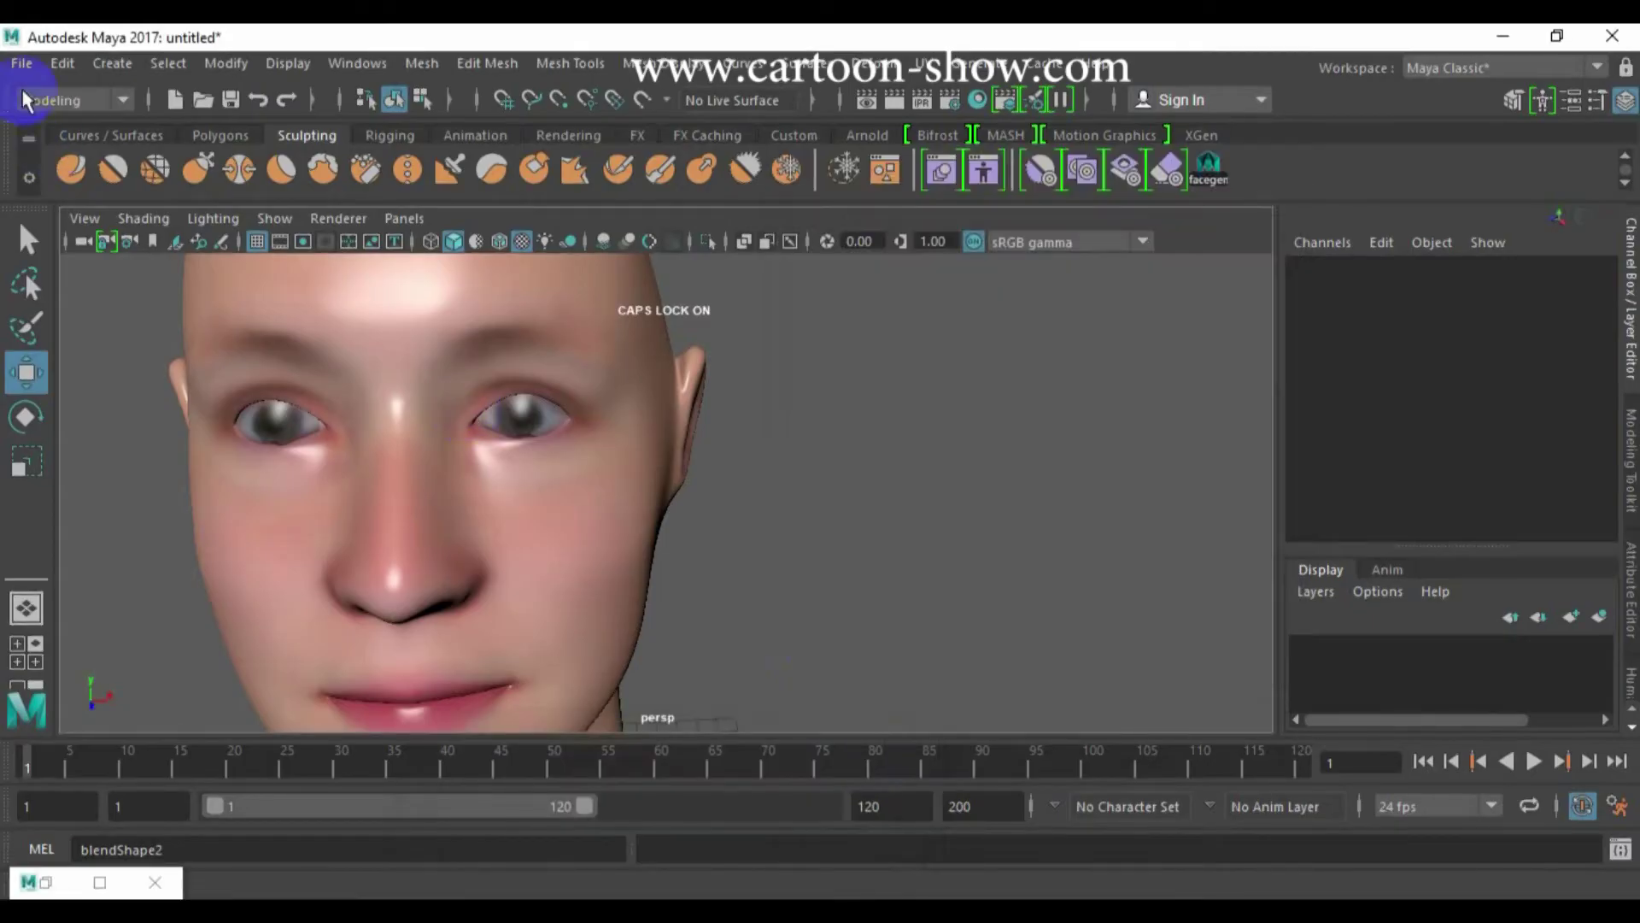
left_click(20, 65)
left_click(83, 96)
left_click(814, 475)
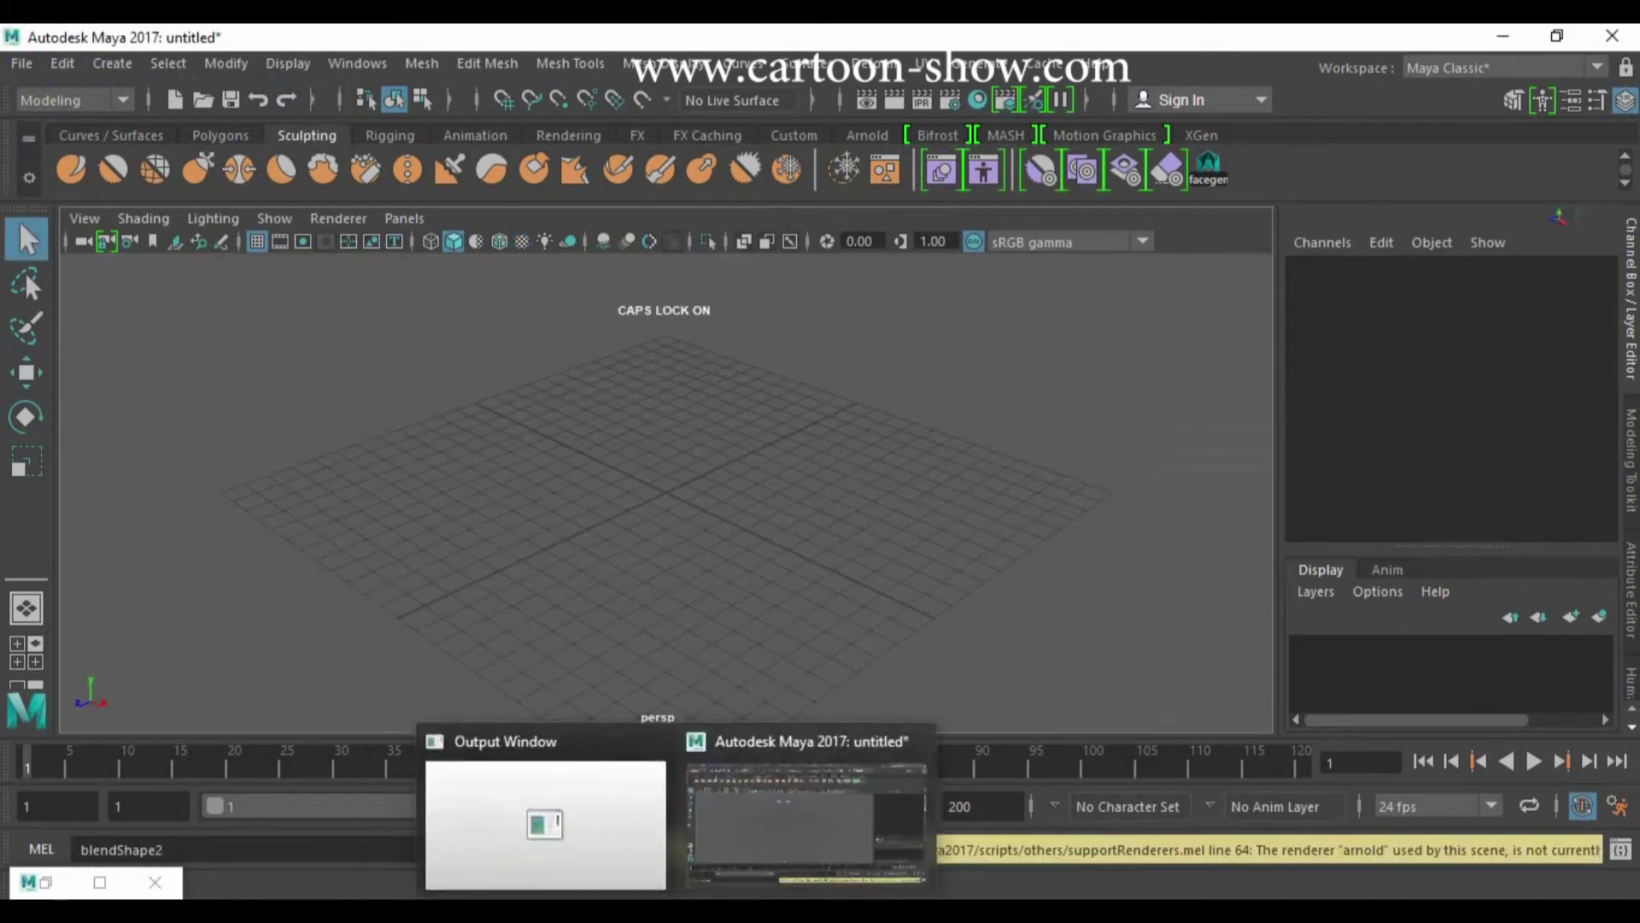
Return to FaceGen Modeller, turn the fitted head to face forward, and look over the face generation and PhotoFit settings
left_click(741, 914)
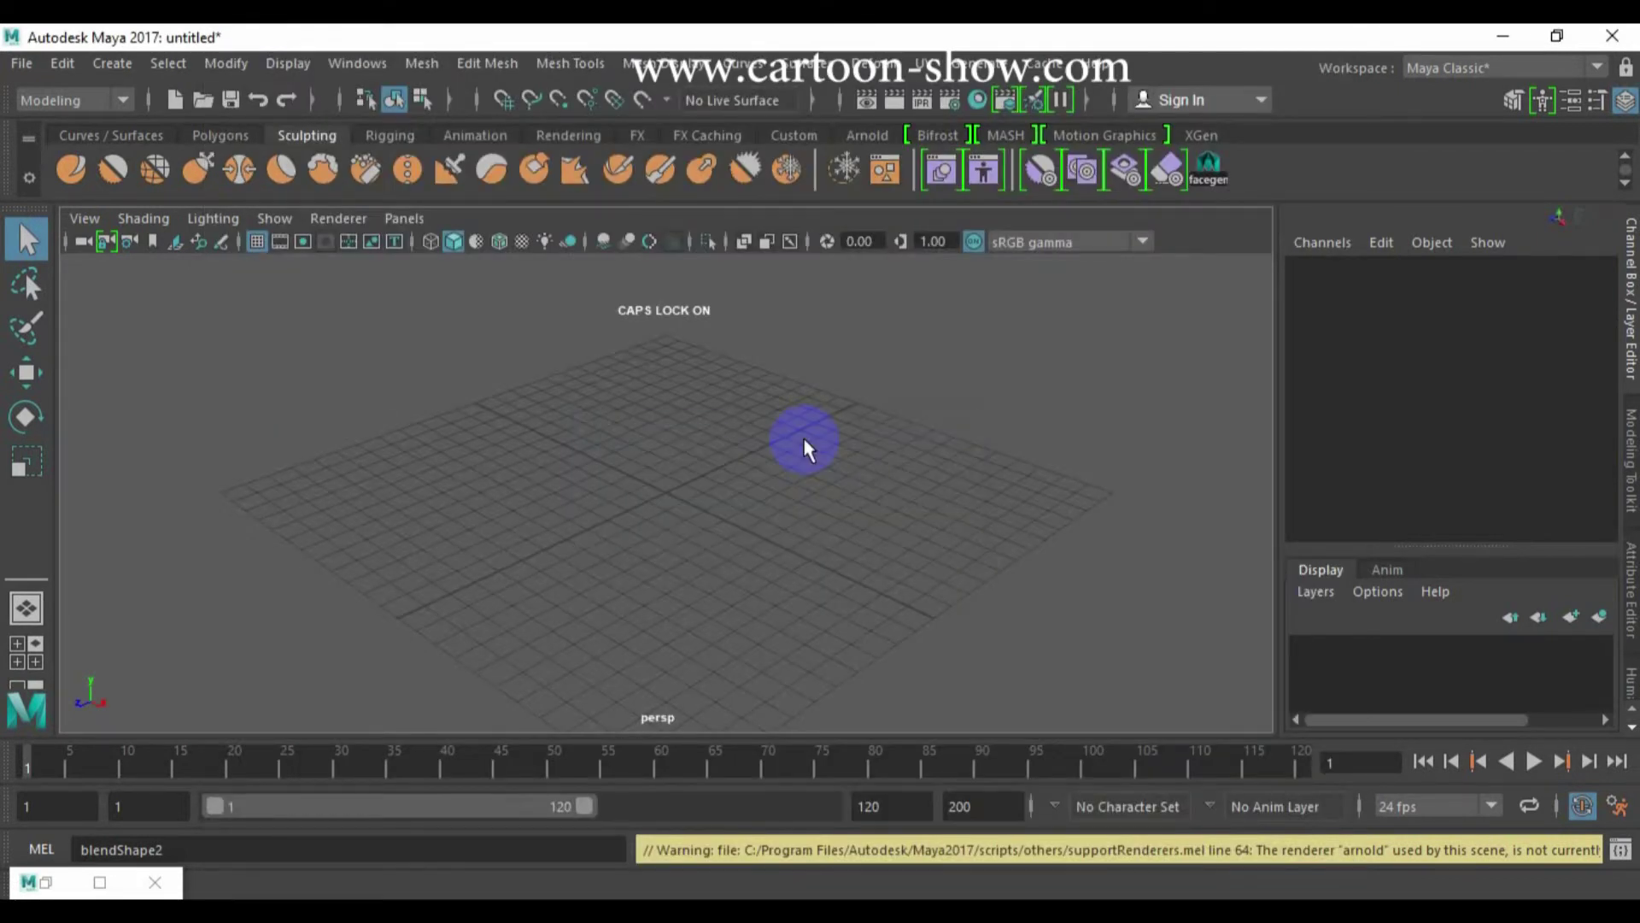
left_click(617, 912)
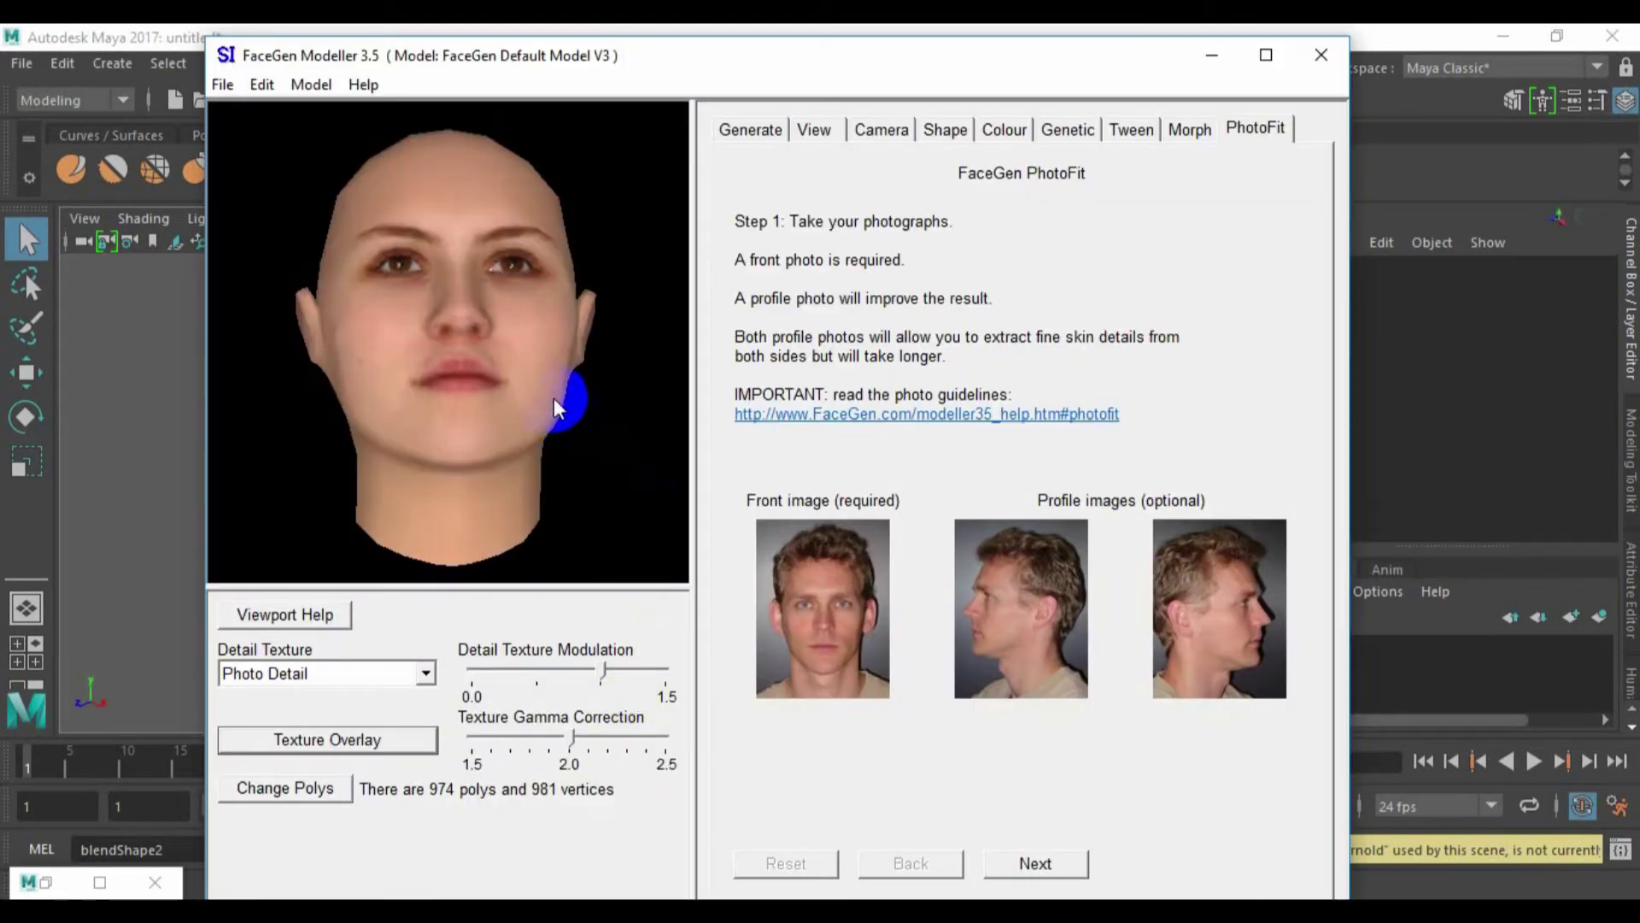
left_click_drag(527, 365, 500, 340)
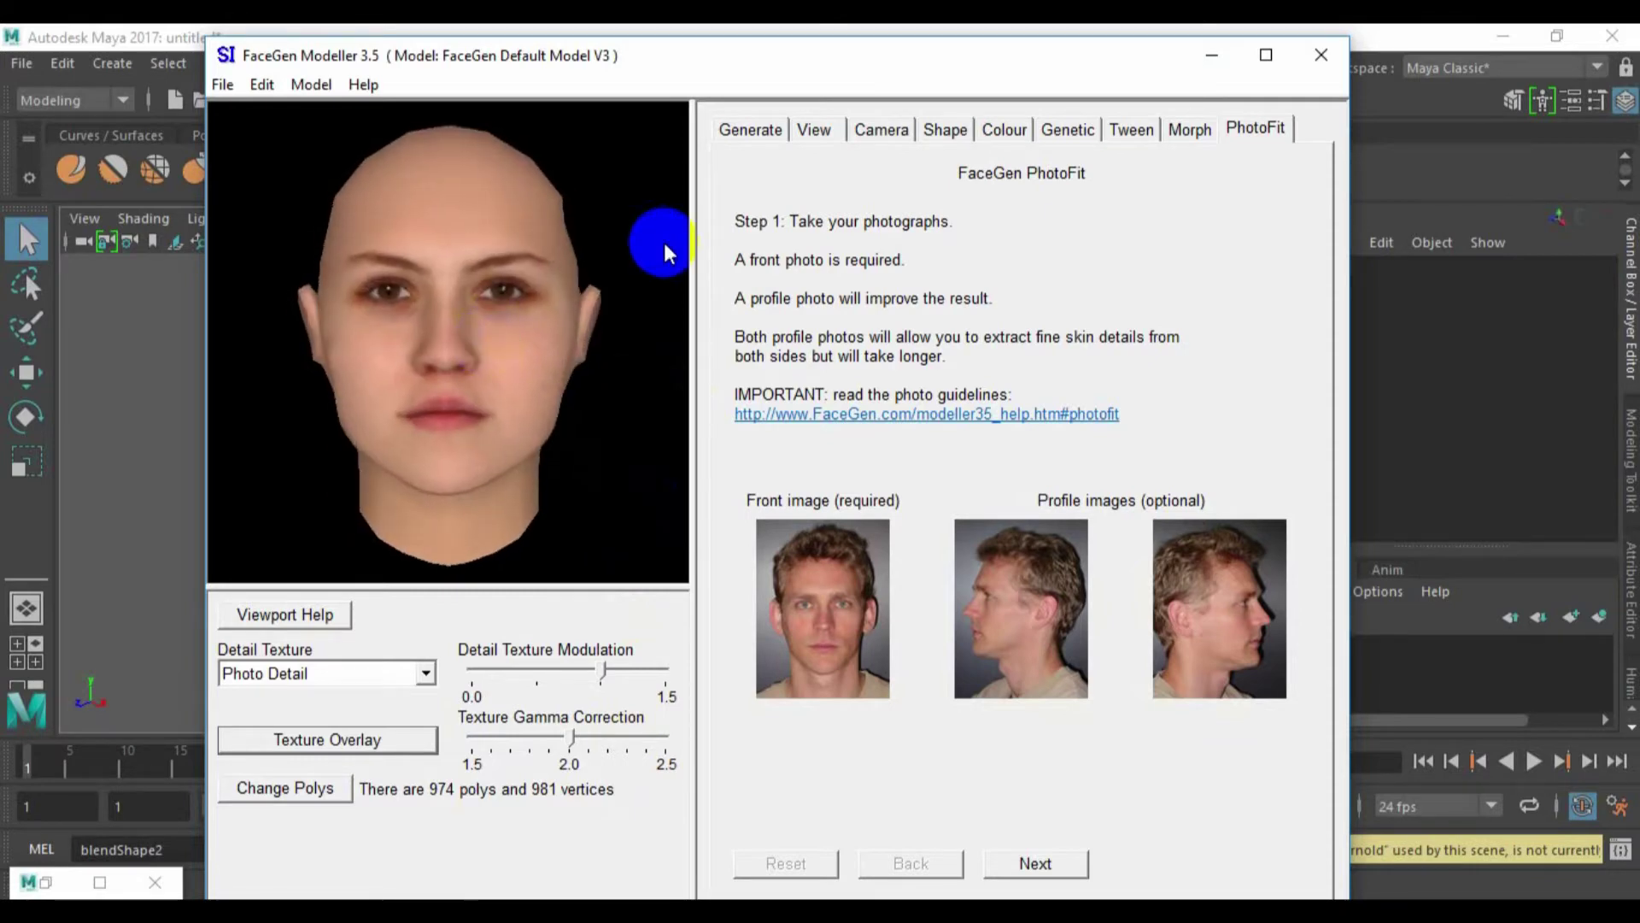
left_click(812, 133)
left_click(747, 131)
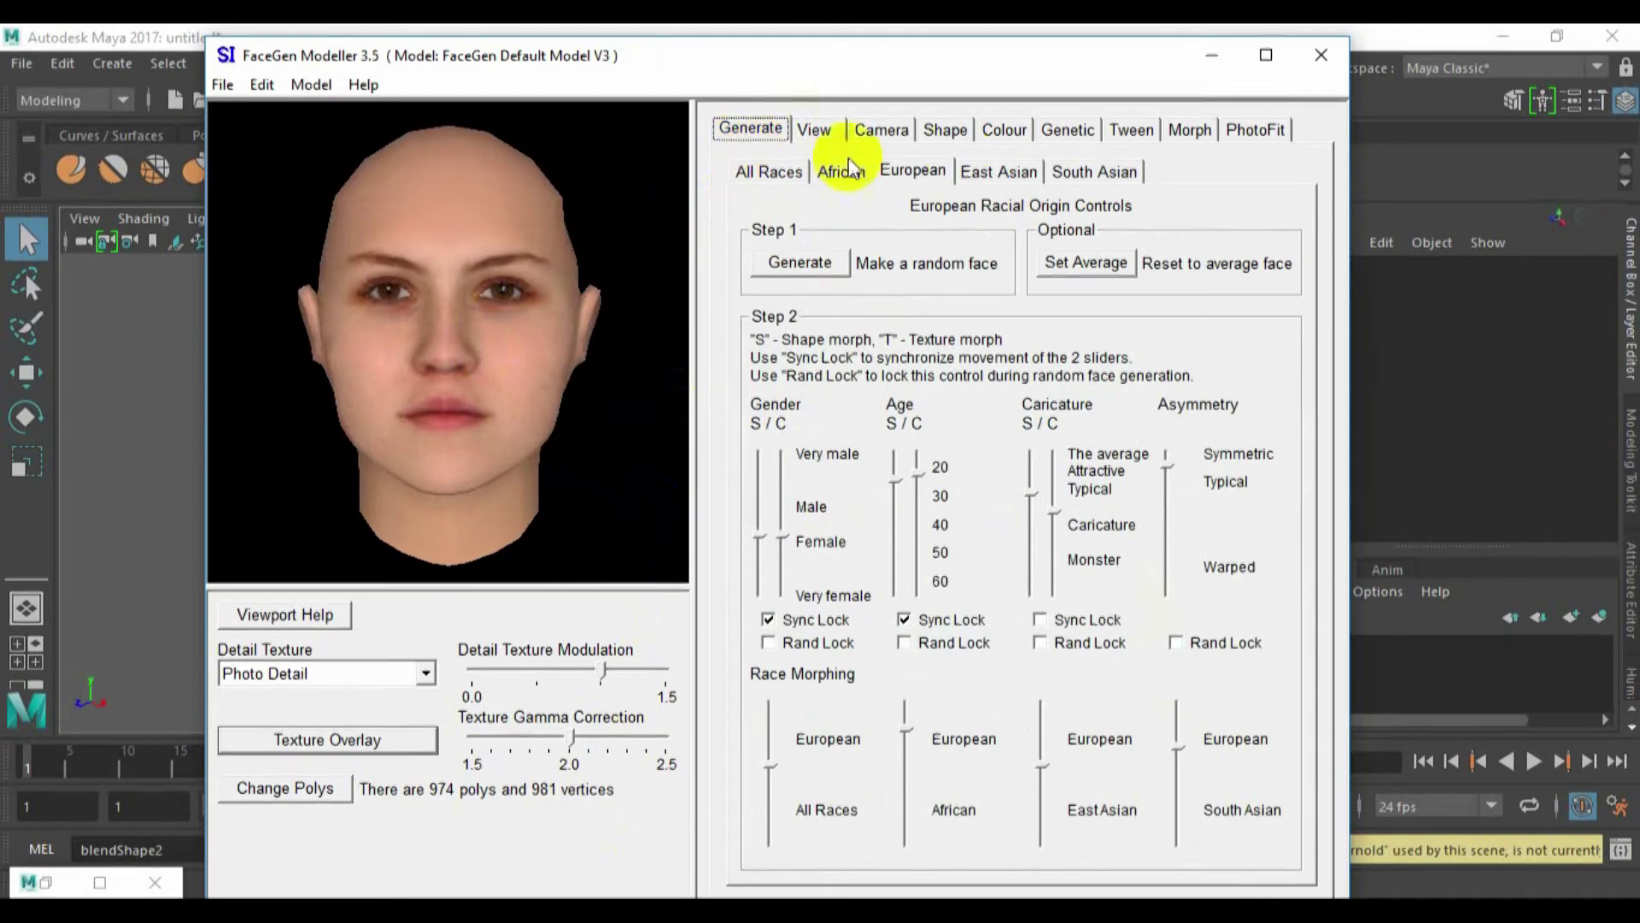
left_click(1261, 132)
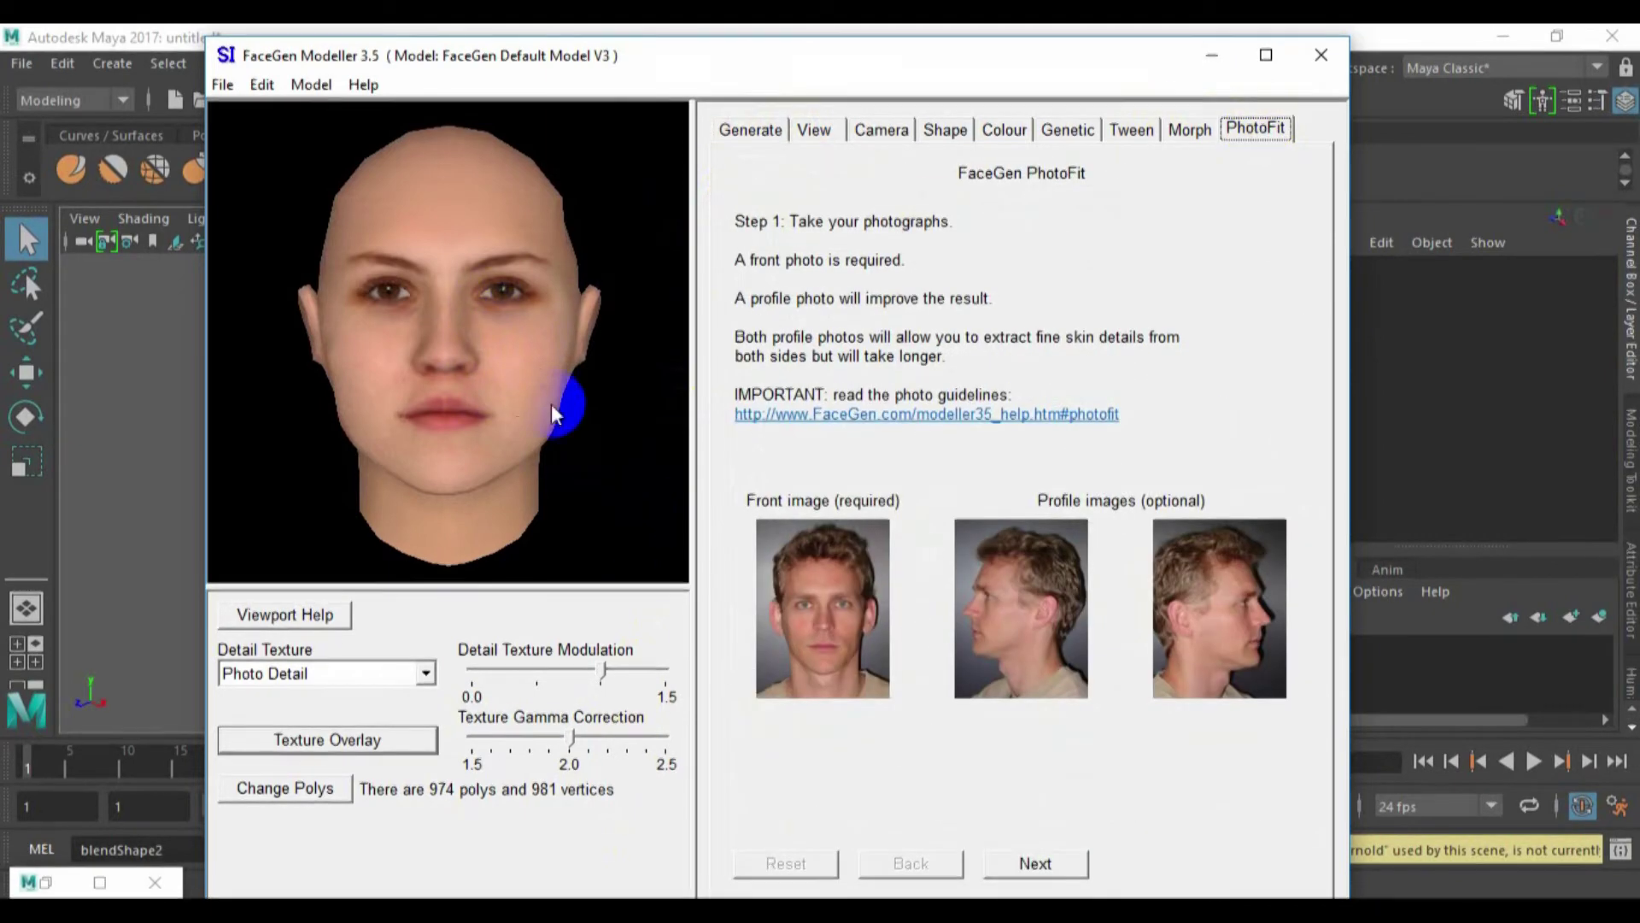
Apply slight Sad, Disgust and Surprise expression morphs to the fitted head
left_click(1187, 130)
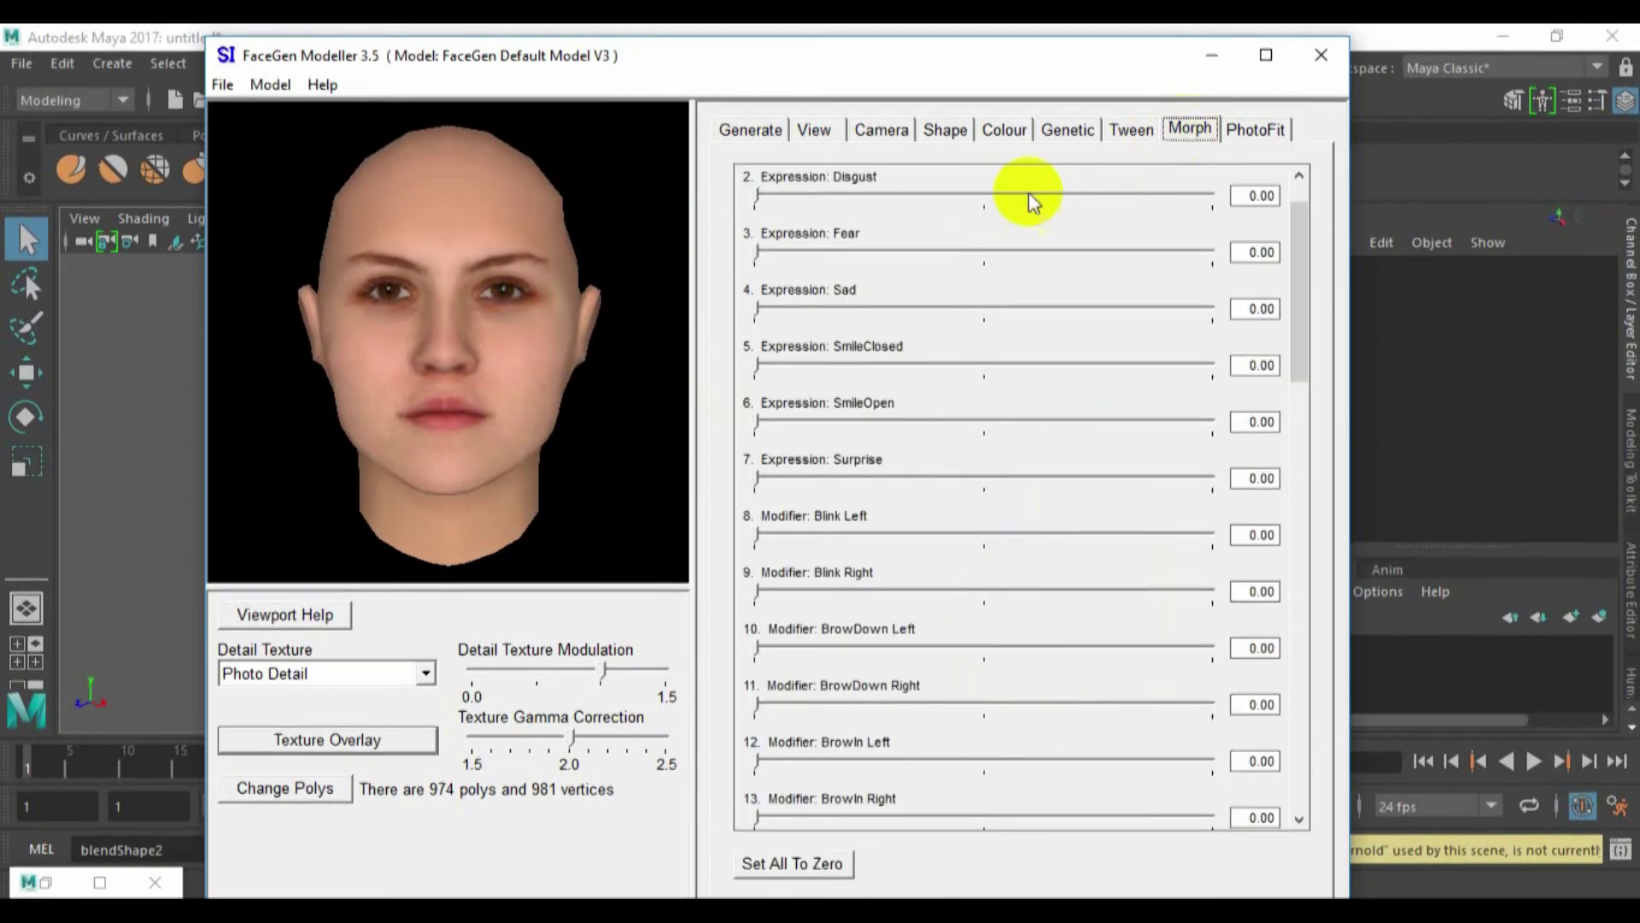
left_click_drag(756, 305, 794, 316)
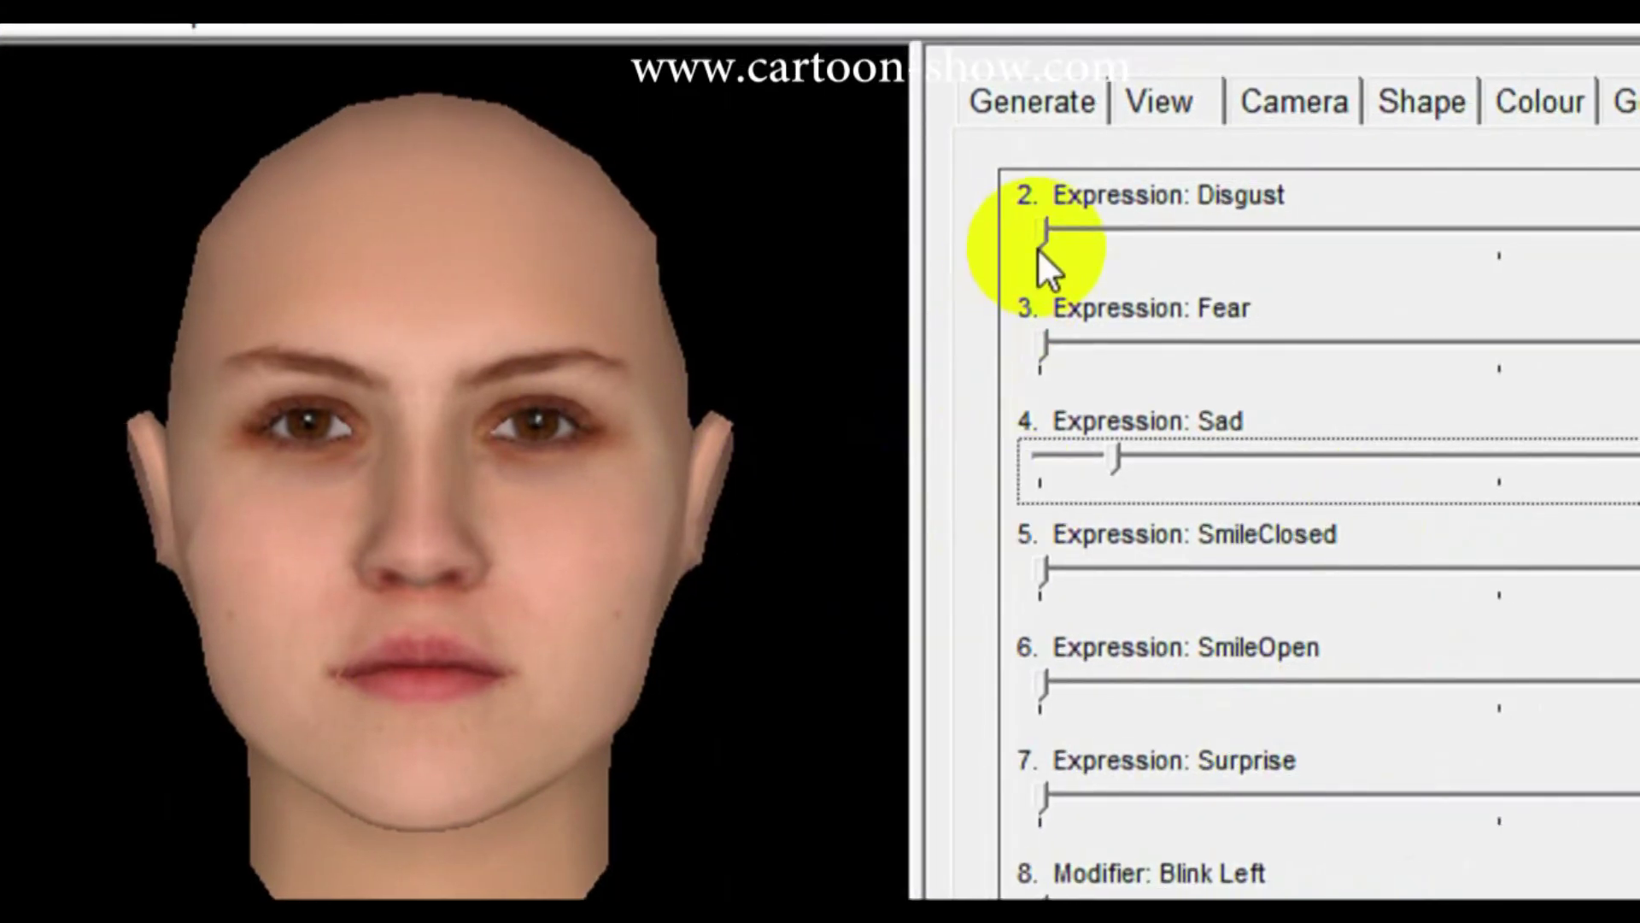
left_click(1216, 256)
left_click_drag(1043, 243, 1048, 310)
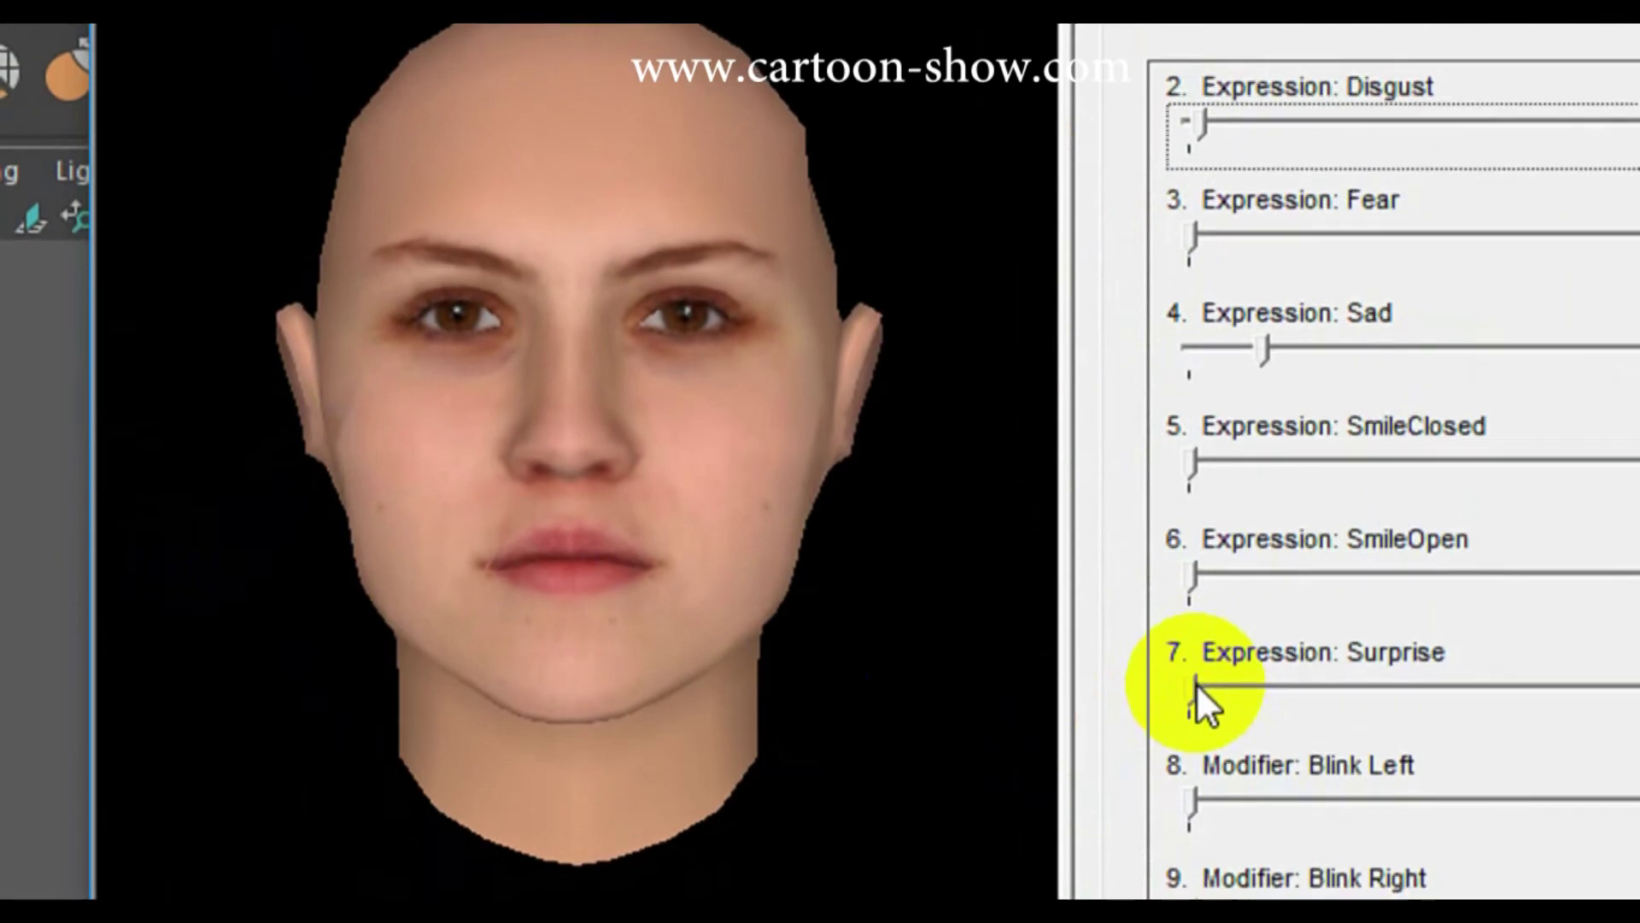
left_click_drag(1196, 684, 1129, 727)
left_click_drag(690, 683, 886, 746)
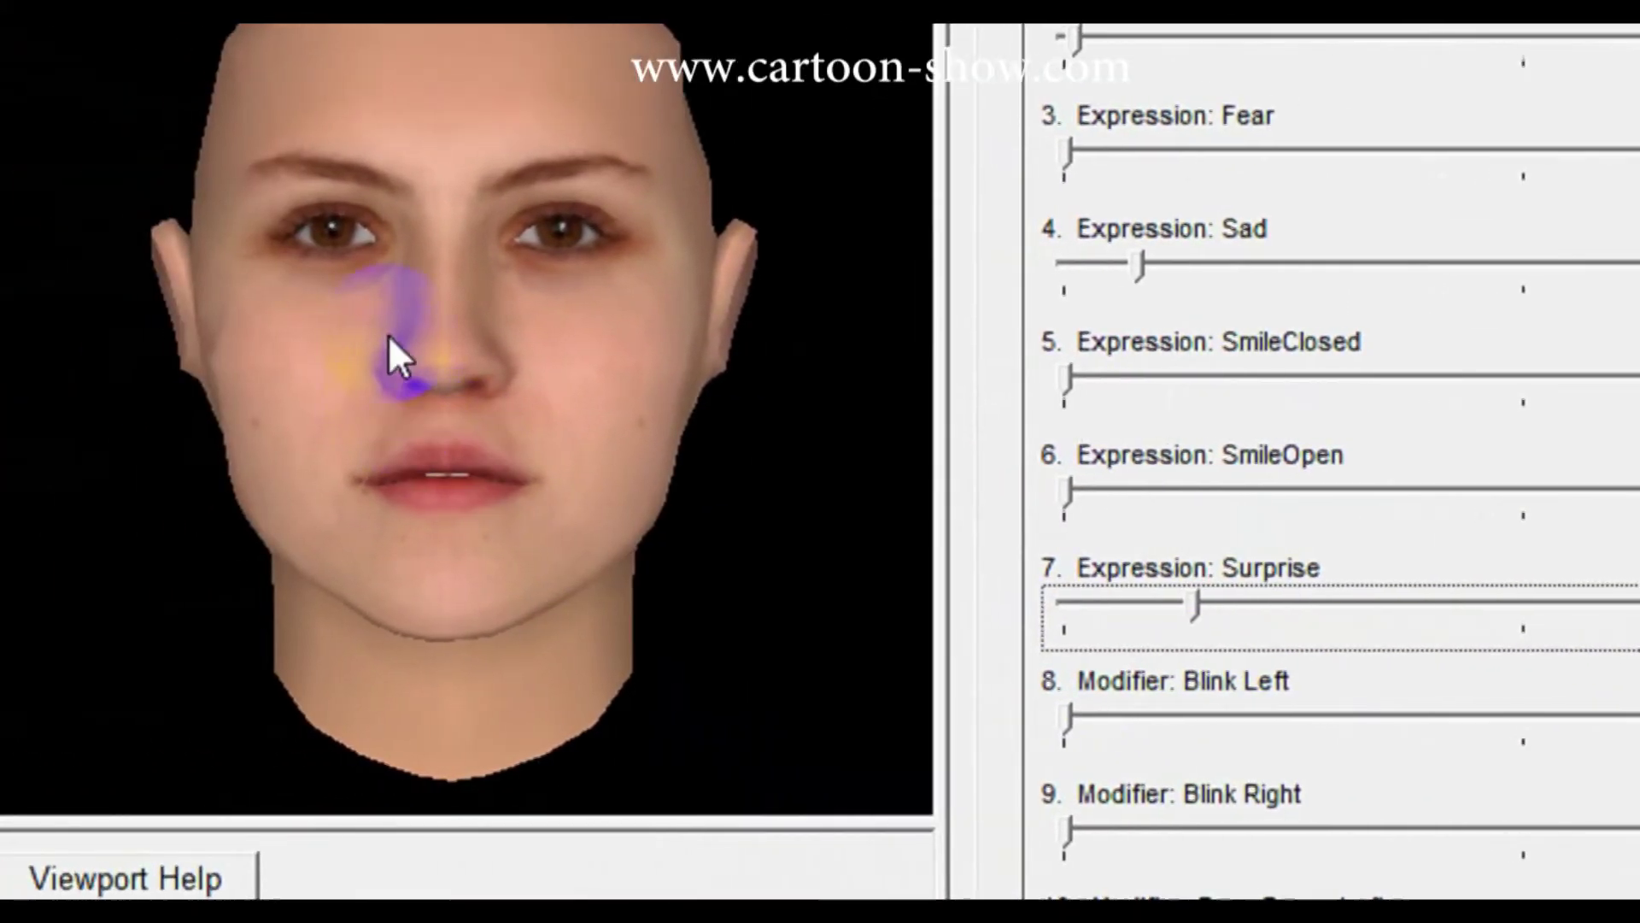
Turn the fitted head and look over its expression and texture settings
left_click_drag(410, 243, 244, 395)
left_click_drag(542, 346, 885, 284)
left_click_drag(1218, 282, 1367, 396)
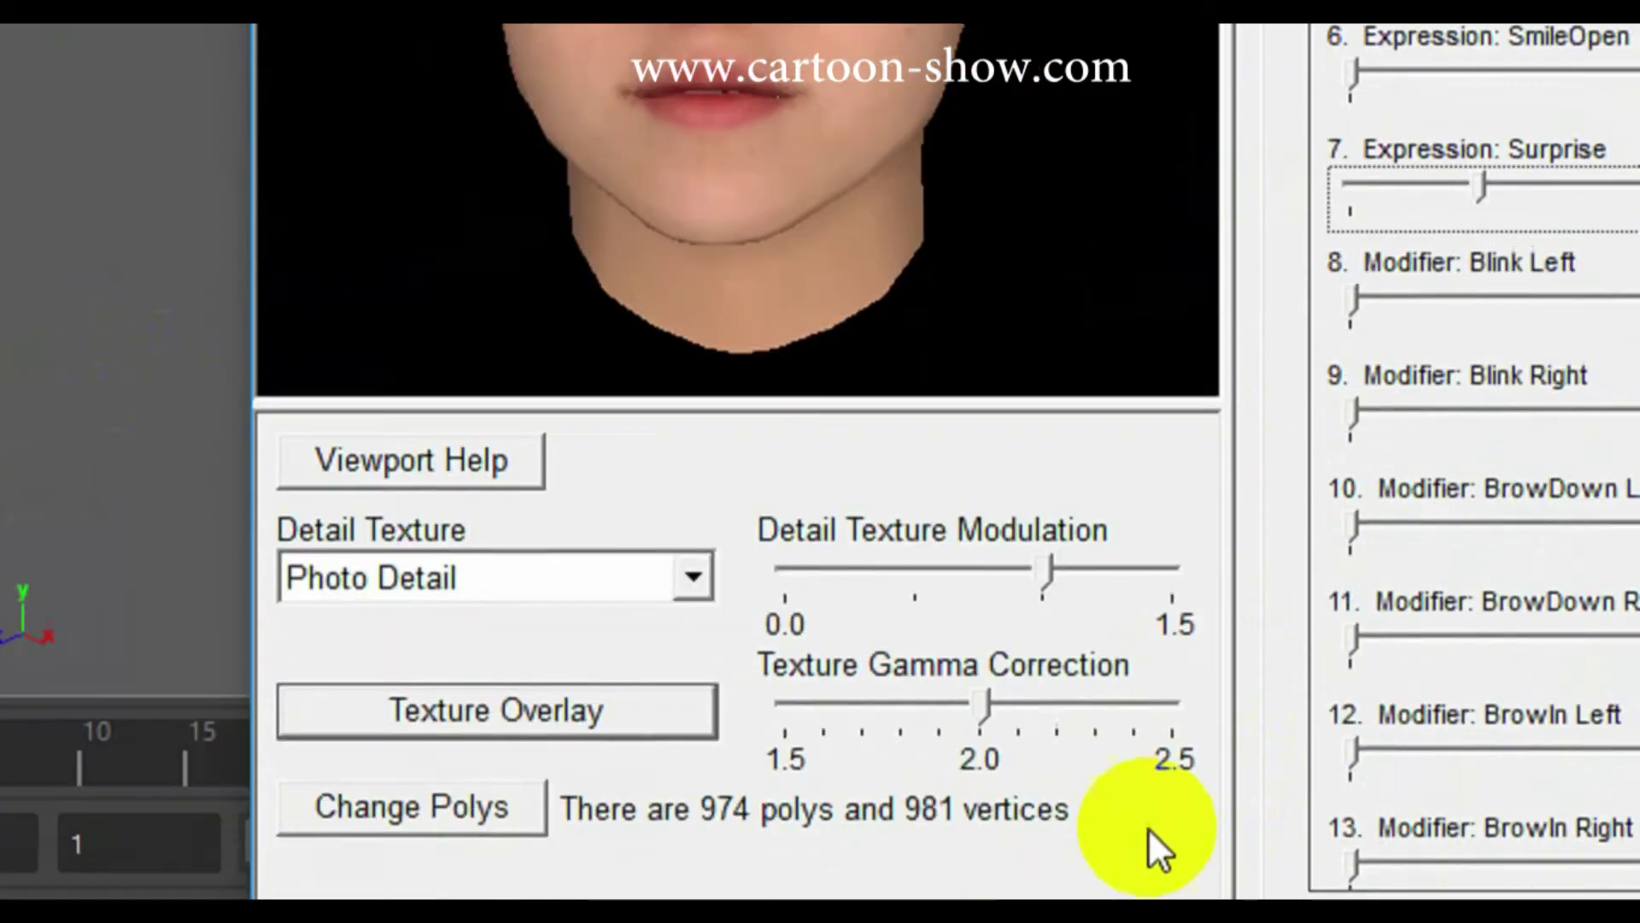
Switch to Photoshop and undo the crop of SIDE.jpg to bring back the combined front and side photo
mouse_move(1246, 913)
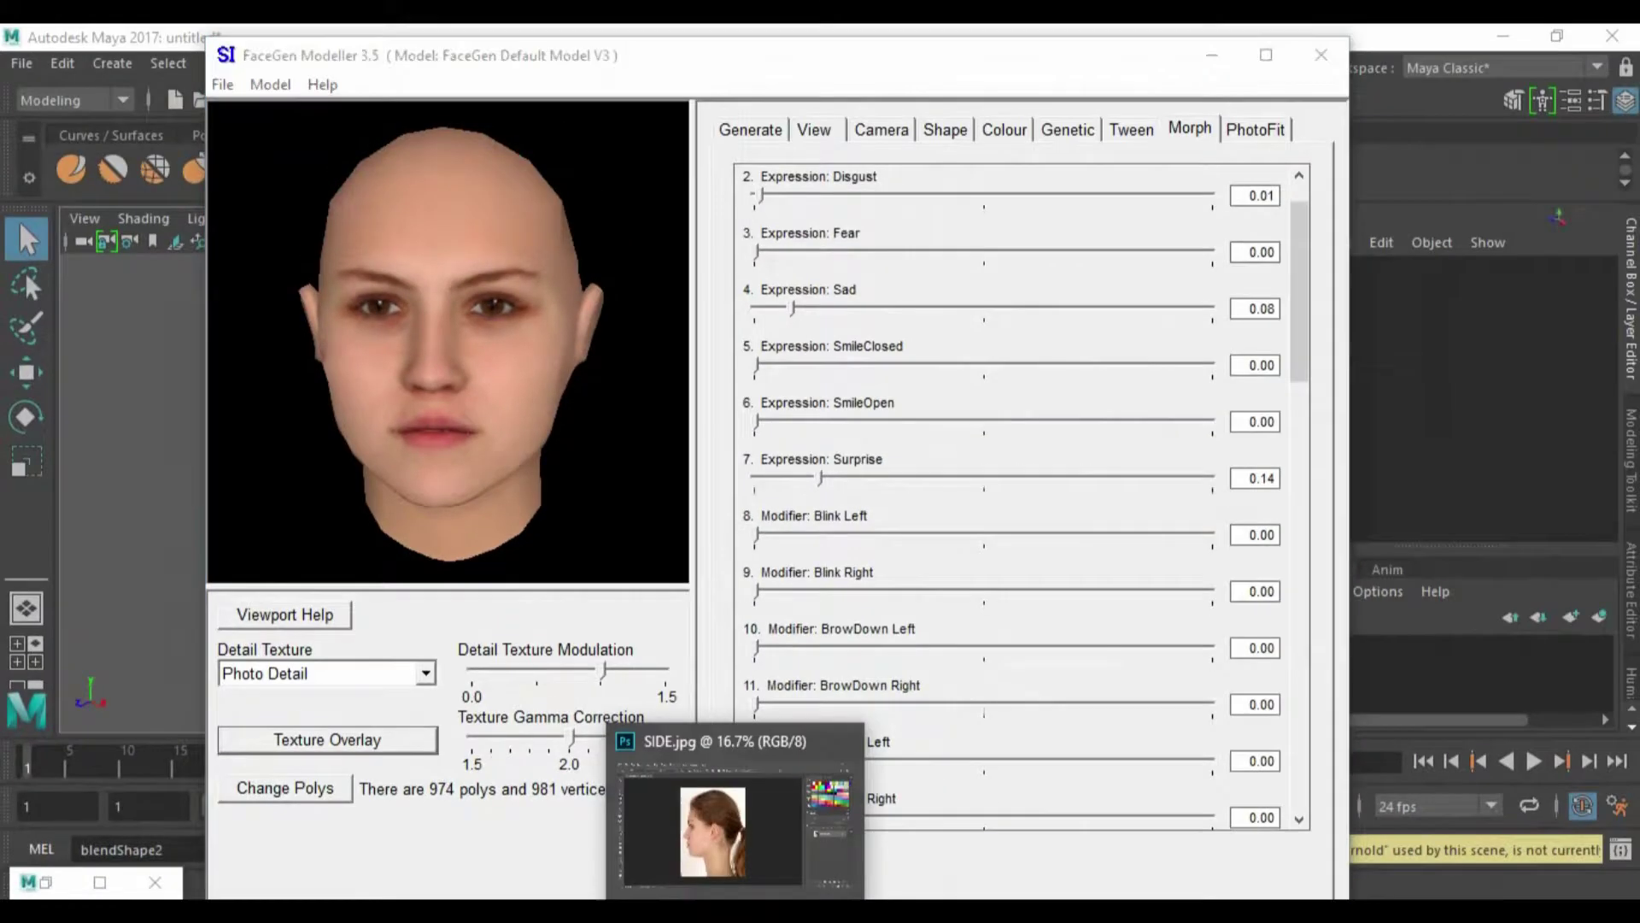
left_click(1187, 744)
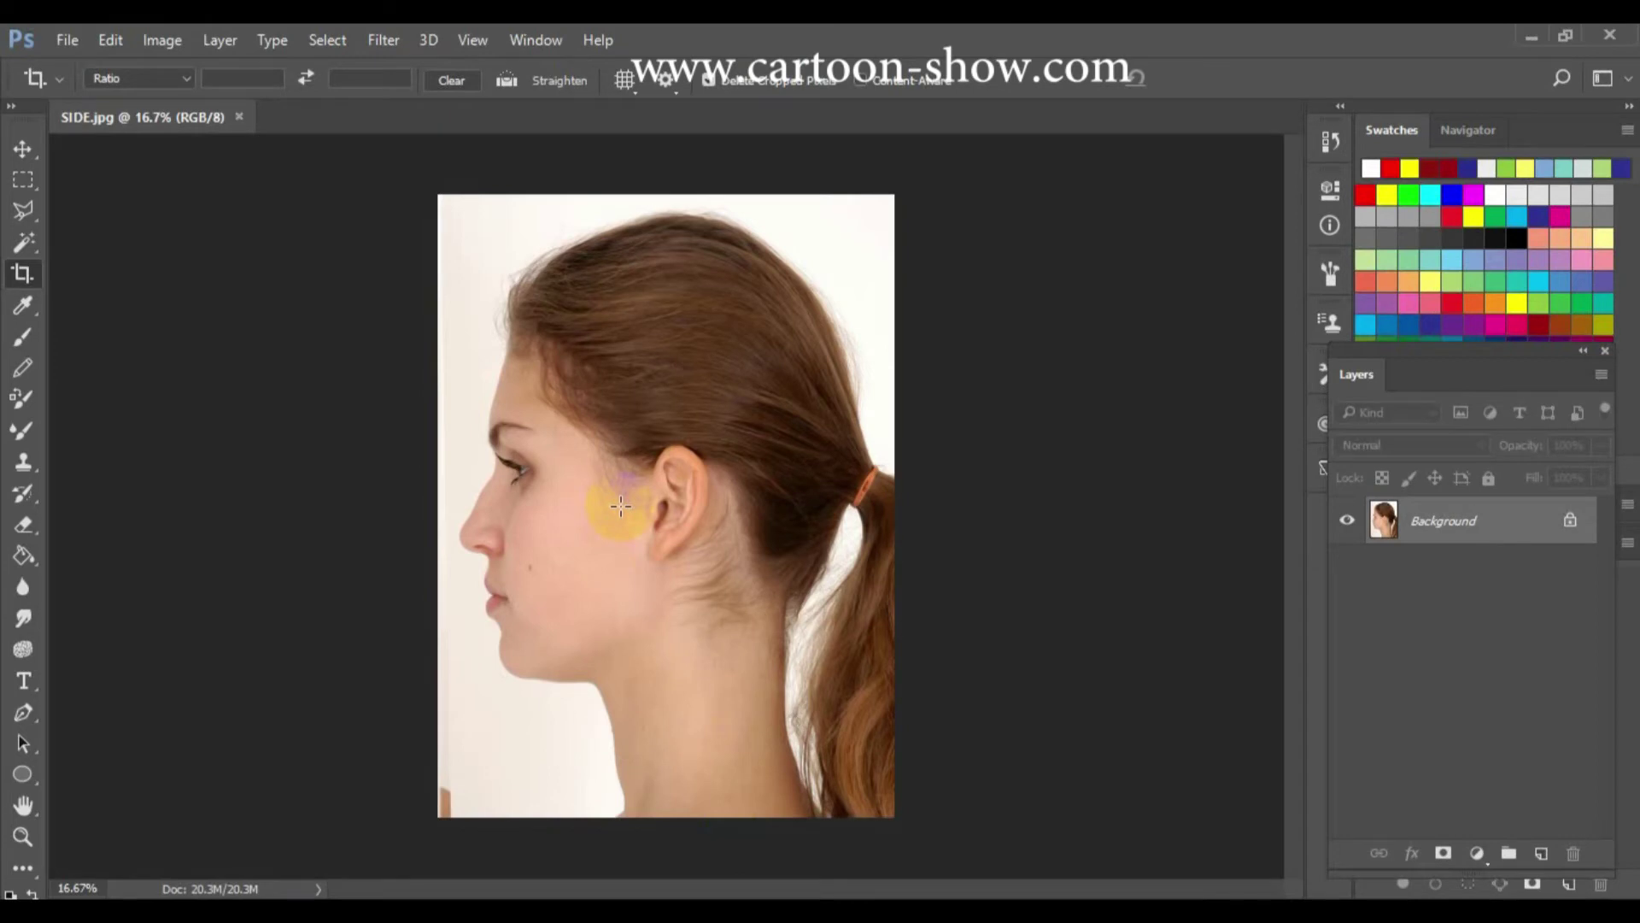
key("ctrl+z")
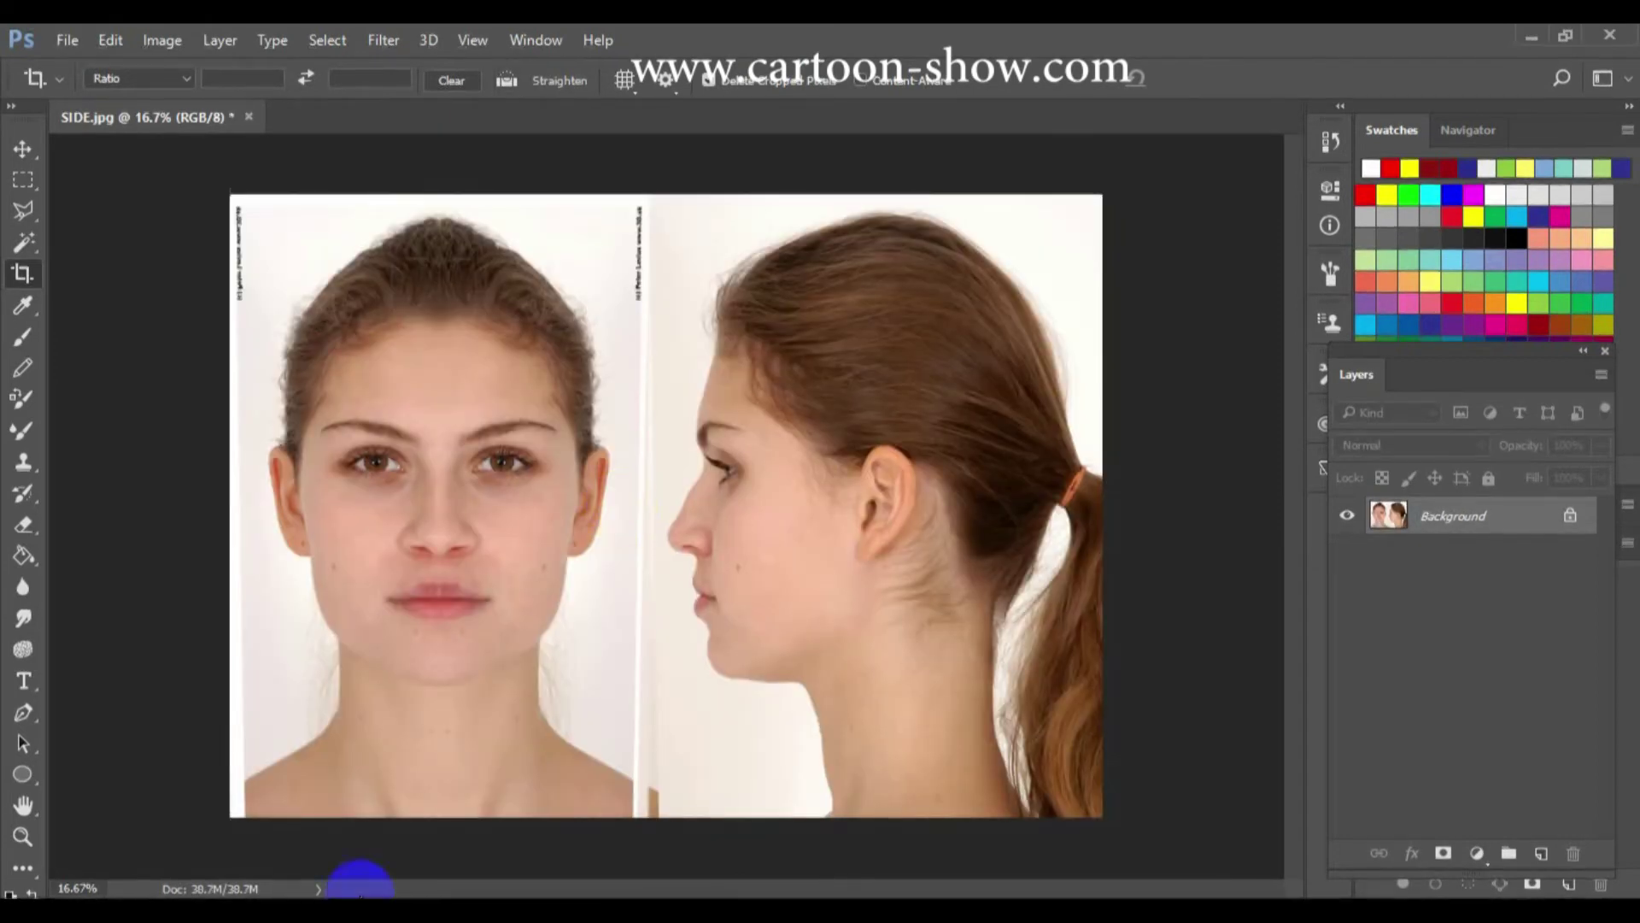
Return to FaceGen Modeller and look over the model set information and the lists of shown and hidden model parts
mouse_move(676, 910)
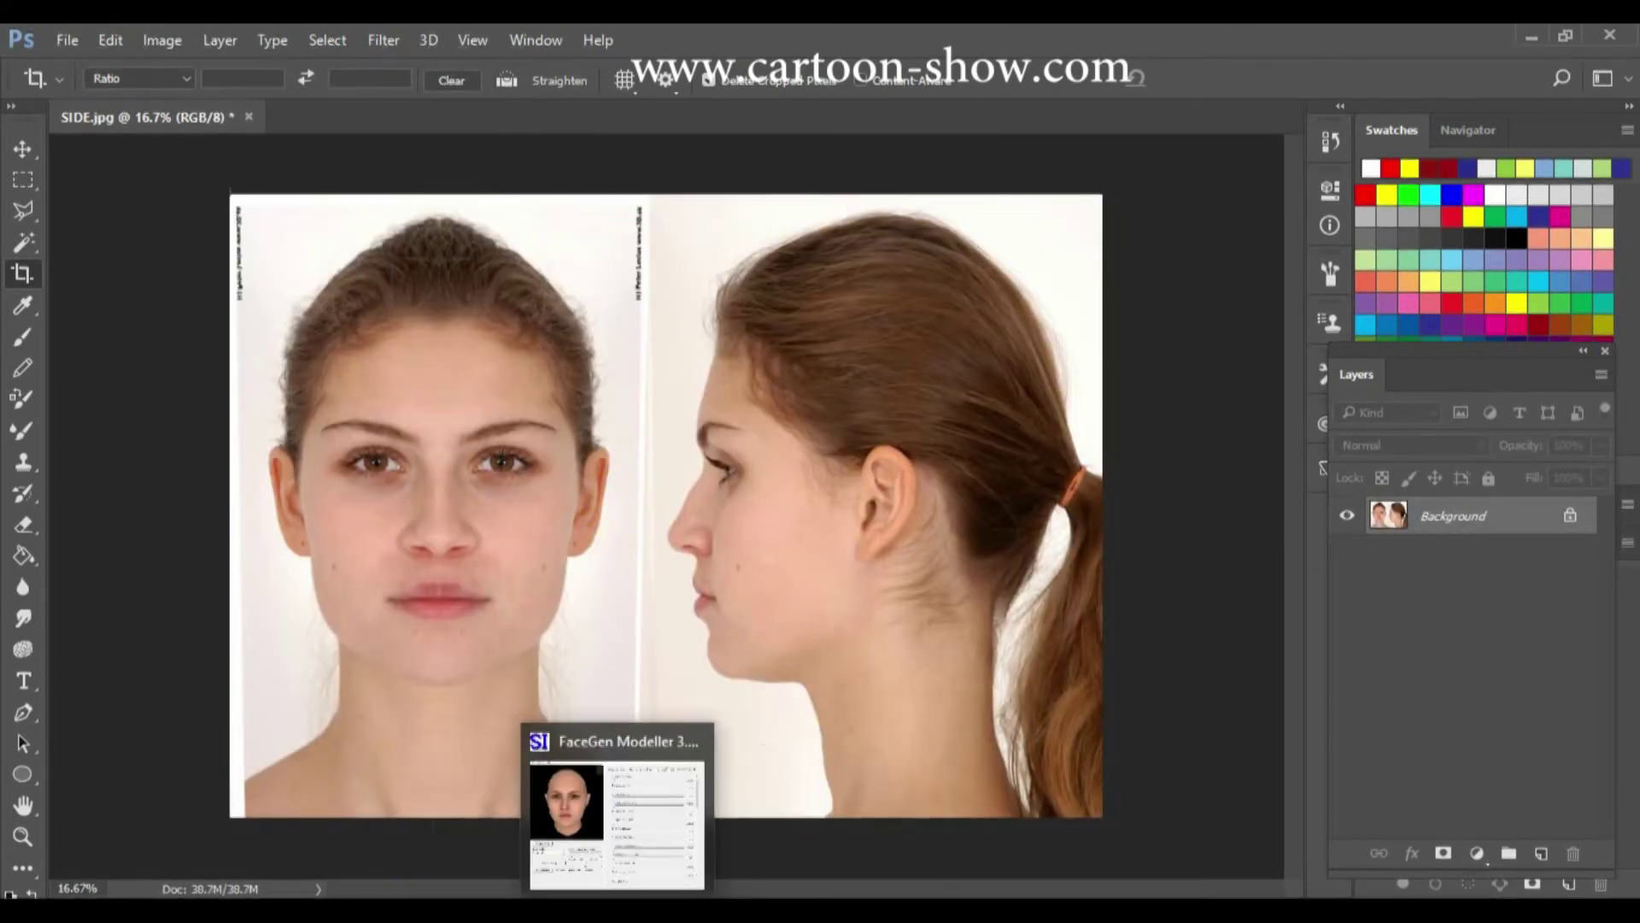
left_click(733, 911)
left_click_drag(592, 57, 674, 72)
left_click(350, 99)
left_click(353, 127)
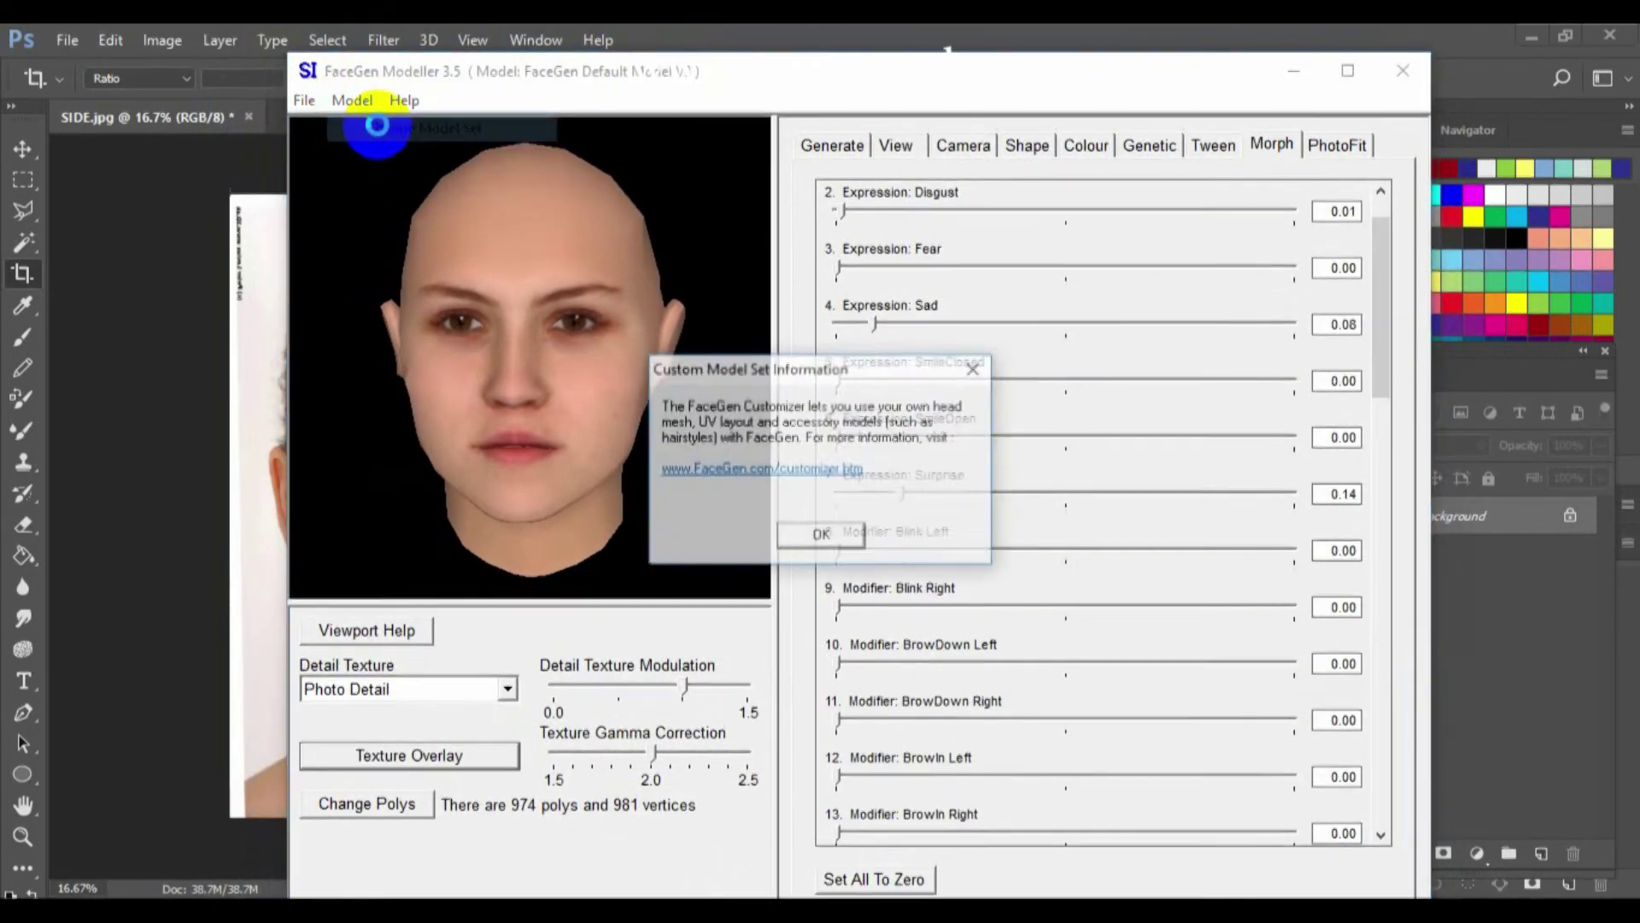
left_click(818, 536)
left_click(353, 100)
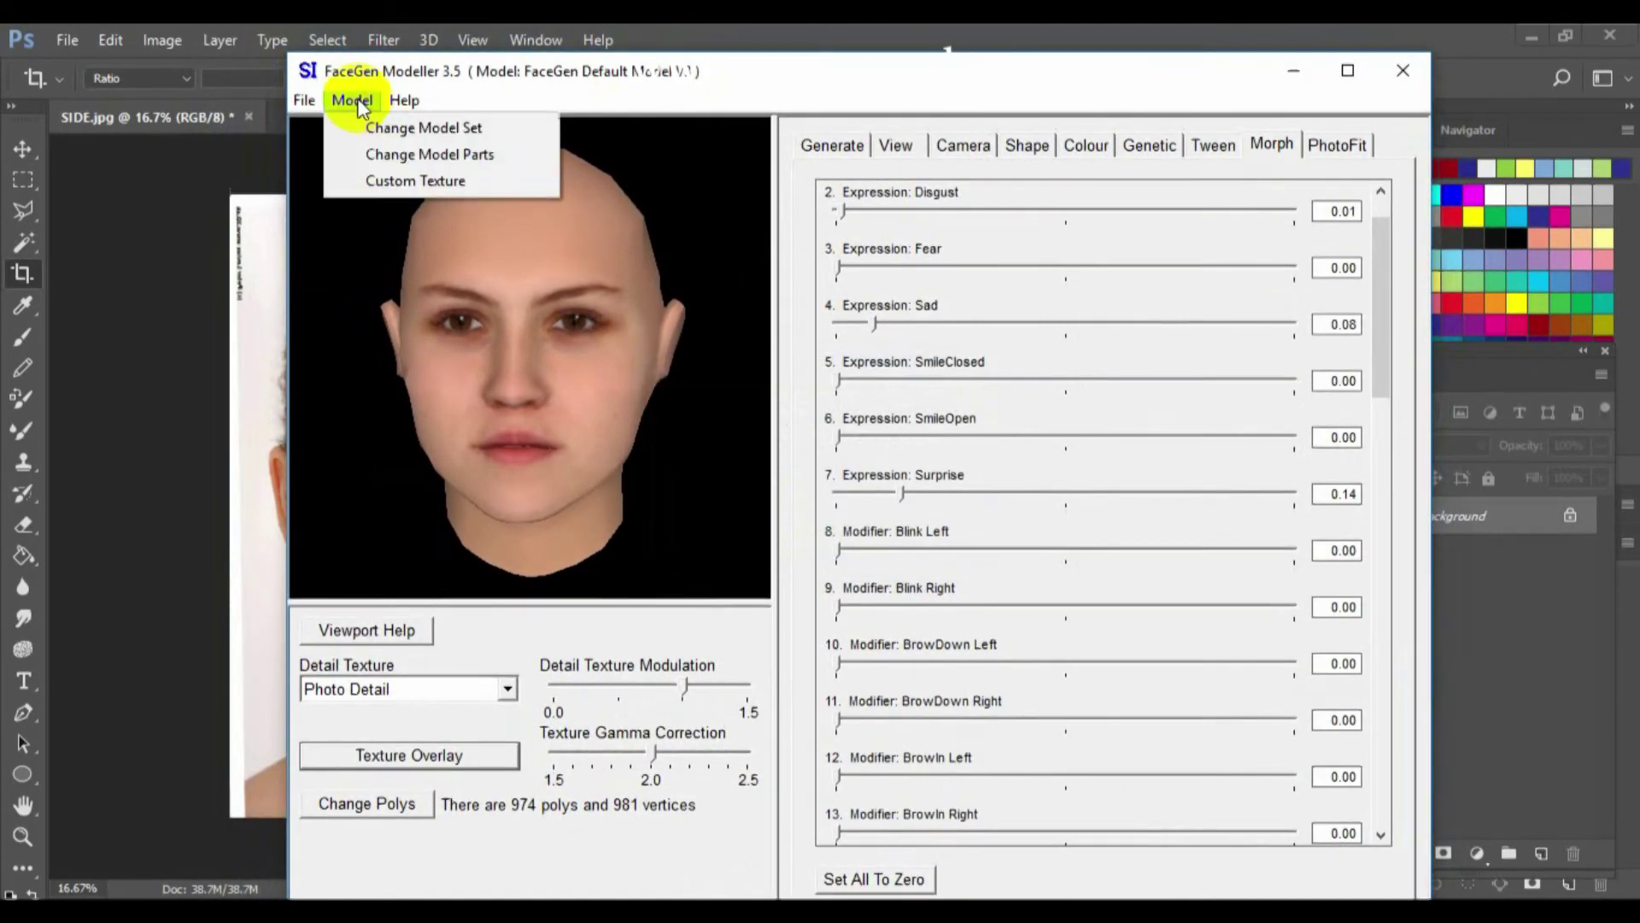
left_click(380, 155)
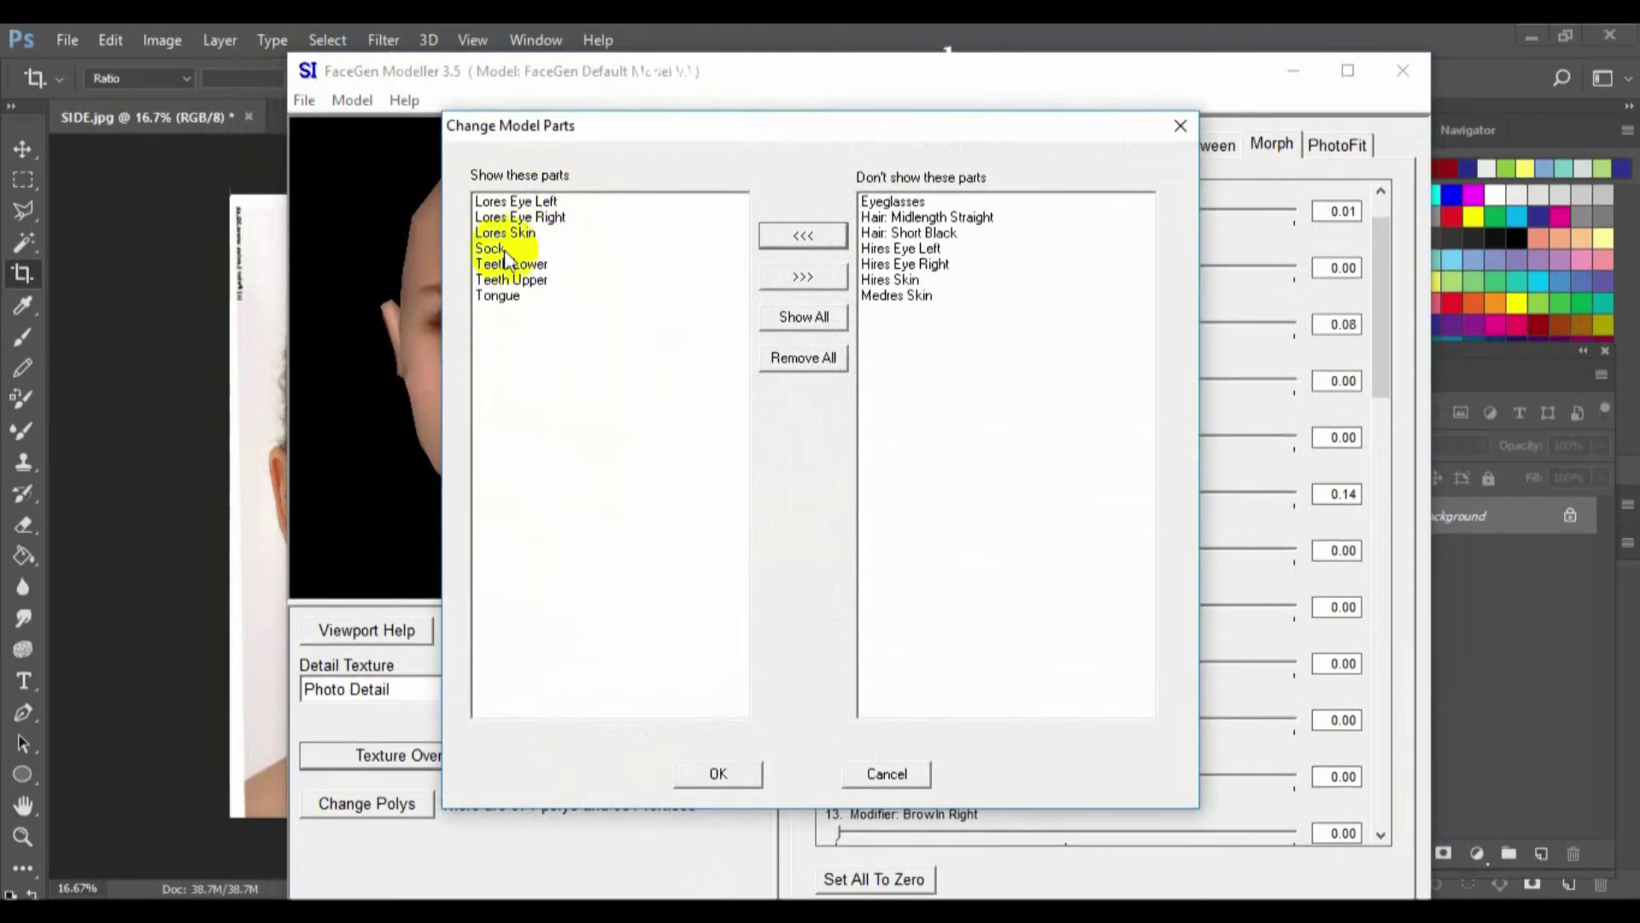
left_click(719, 774)
Save the head as KAER in Maya ASCII format, exporting the Current Expression
left_click(306, 100)
left_click(340, 215)
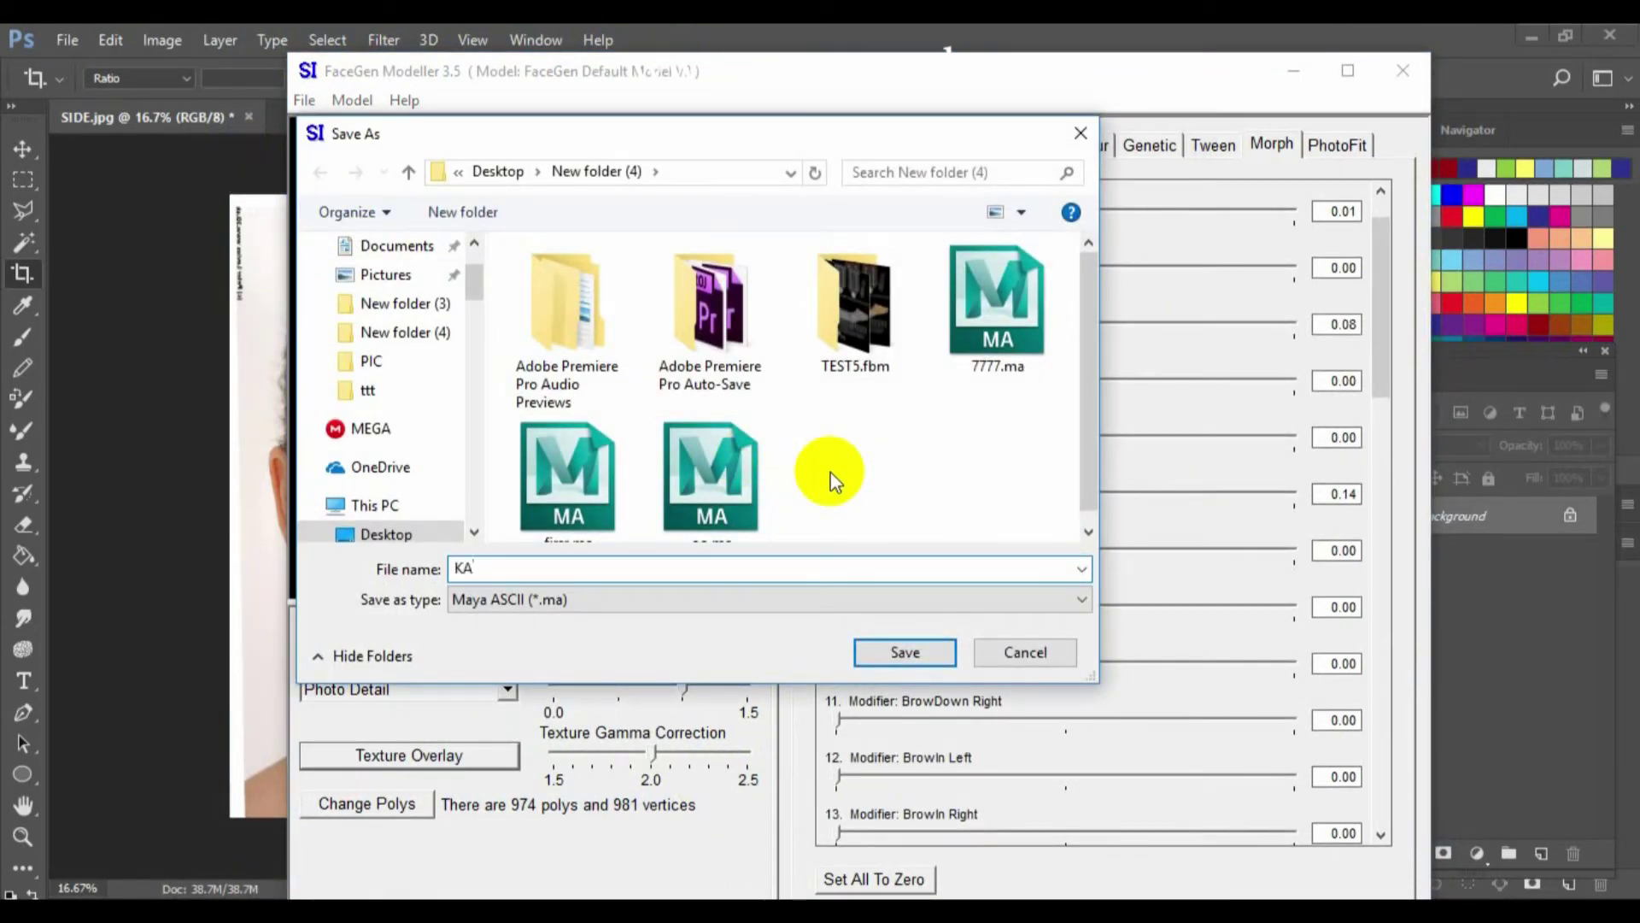
left_click(555, 601)
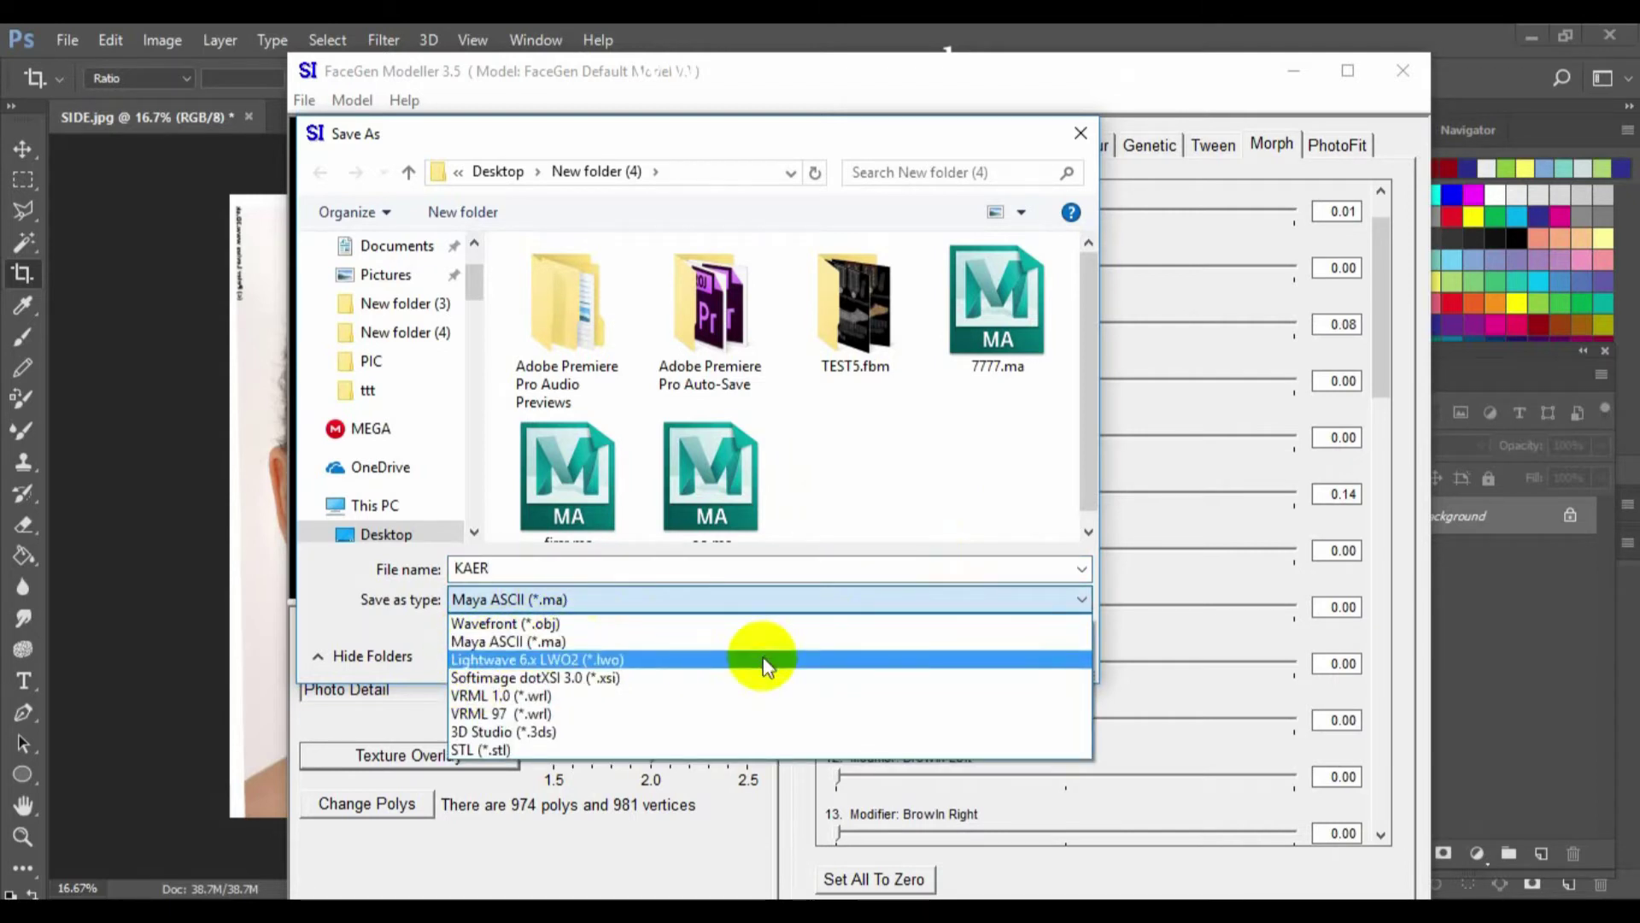
left_click(509, 643)
left_click(897, 651)
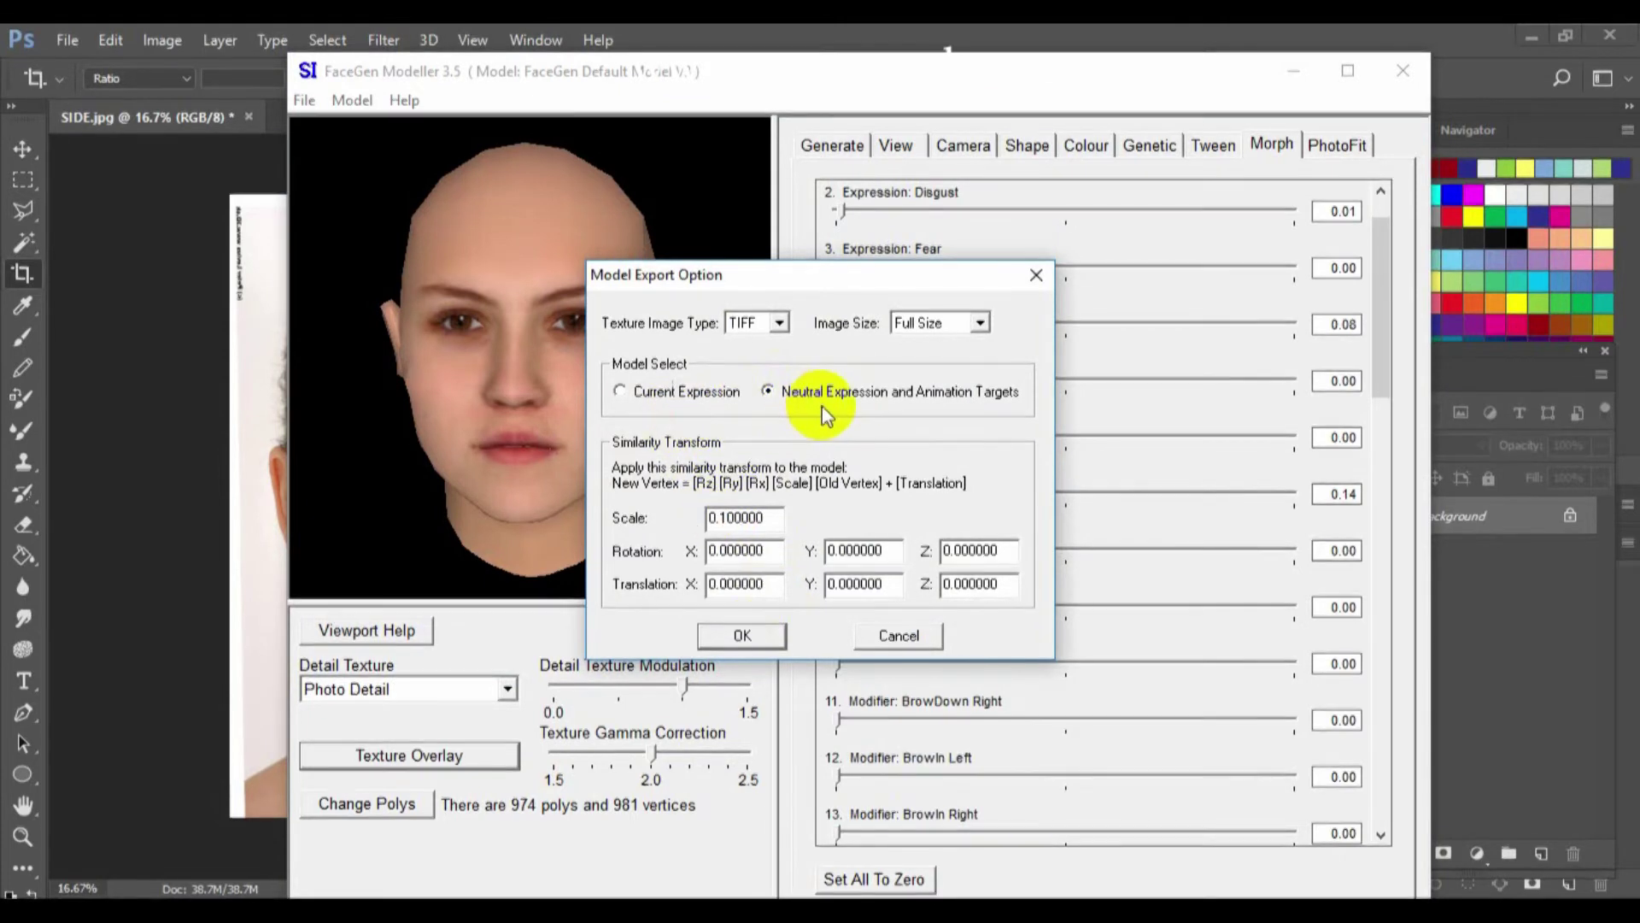
left_click(621, 392)
left_click(752, 633)
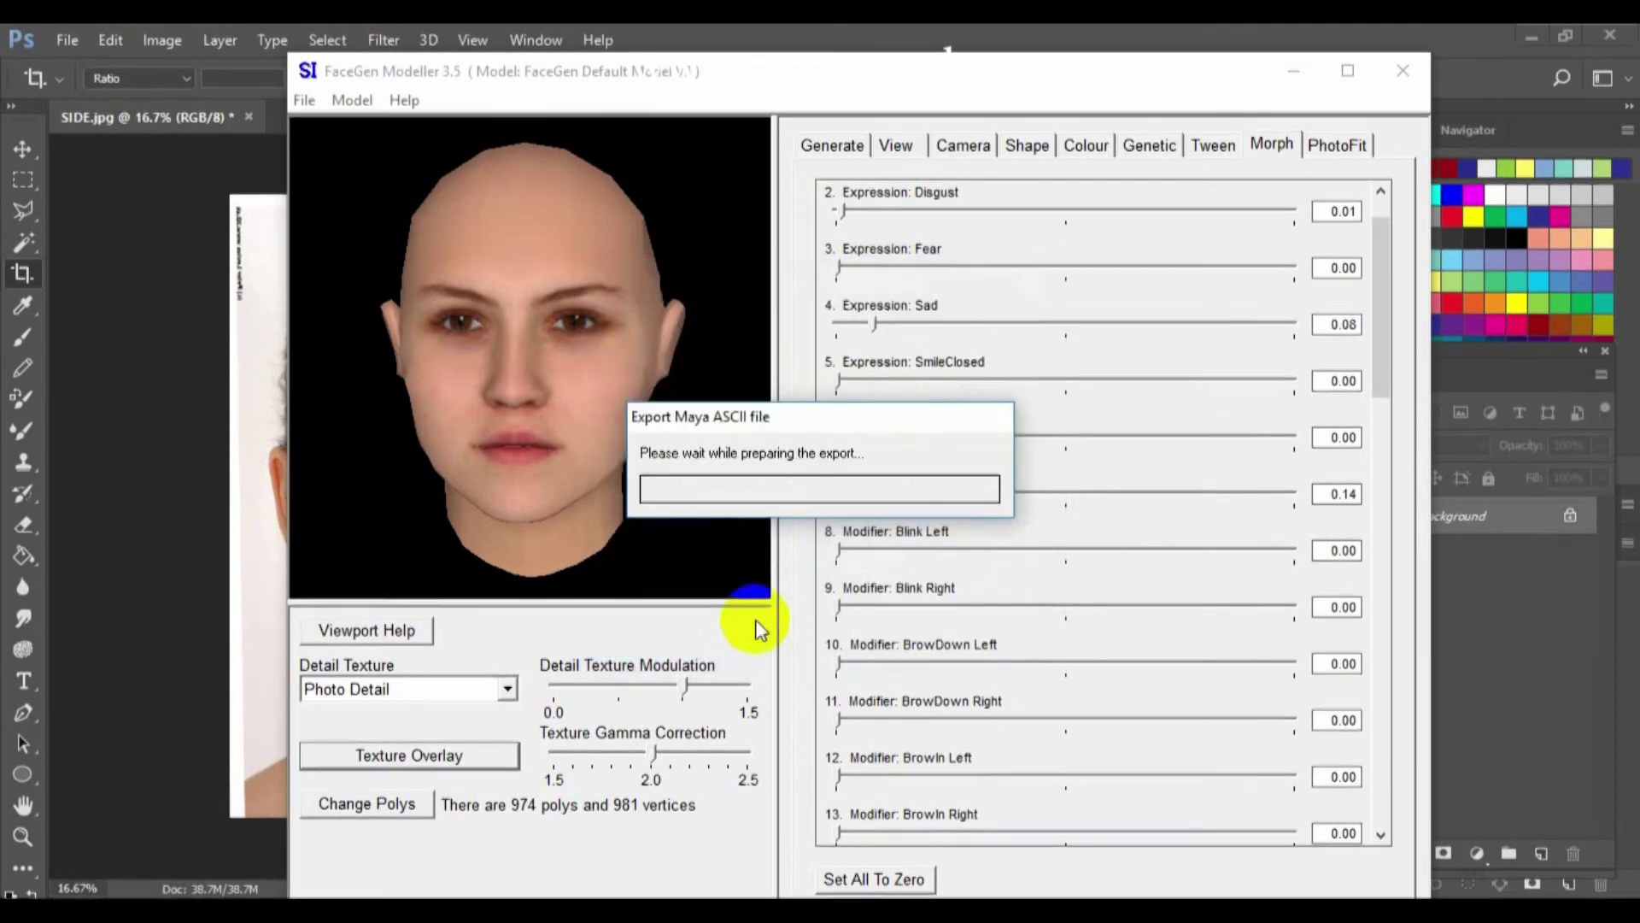
Switch to Maya, import KAER.ma into the empty scene and view the head from another angle
mouse_move(684, 913)
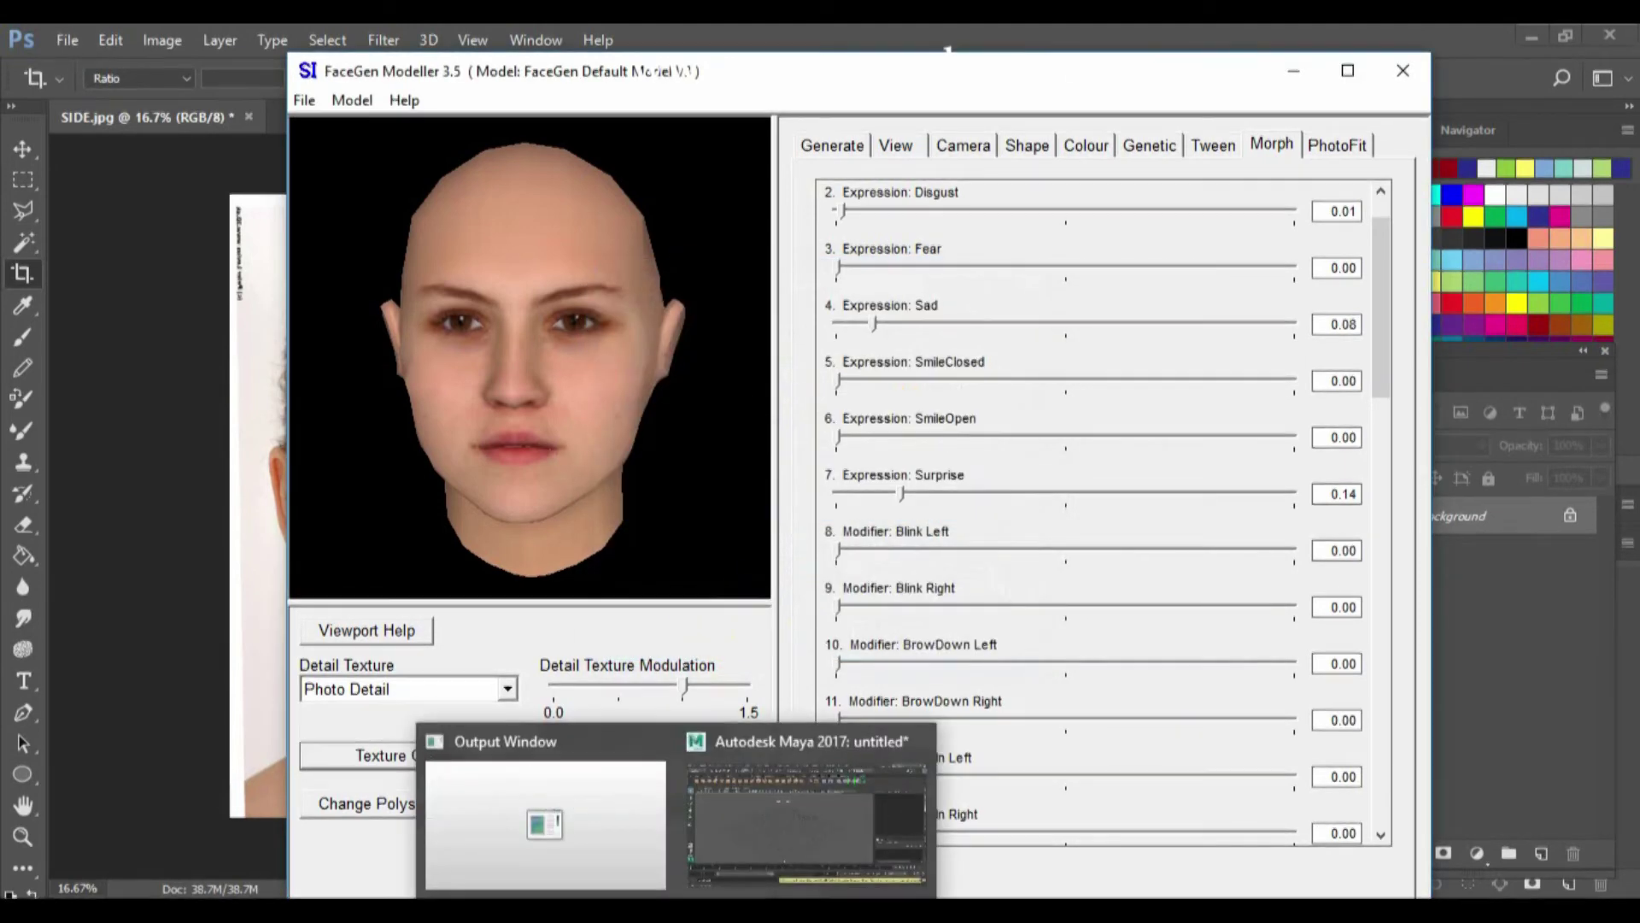
left_click(746, 846)
left_click(20, 64)
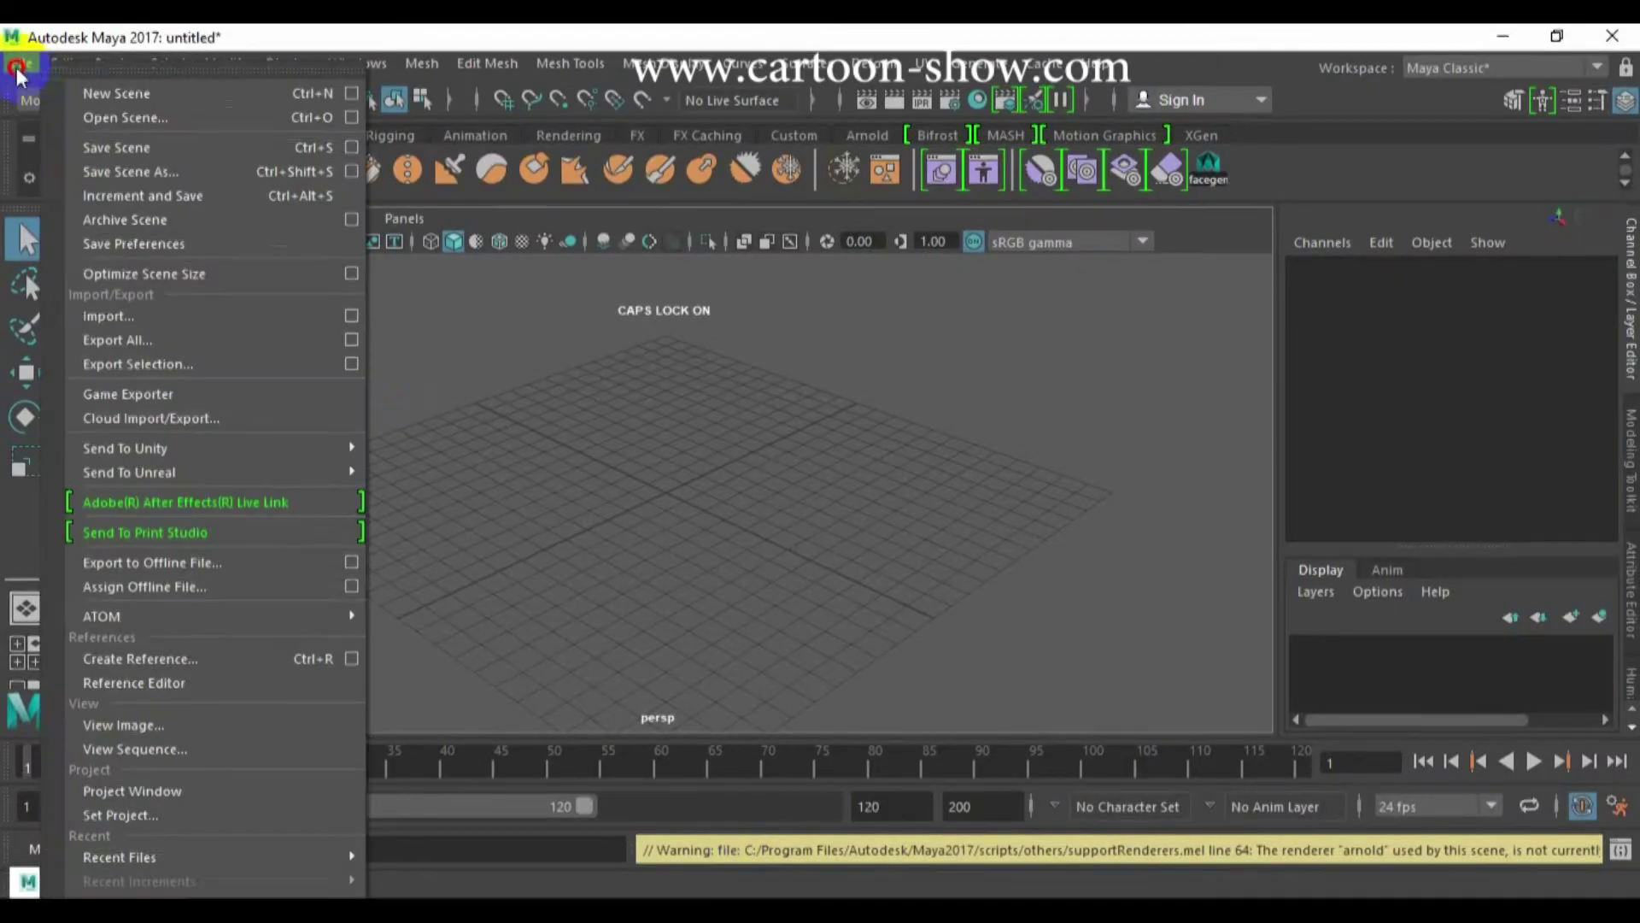
left_click(105, 316)
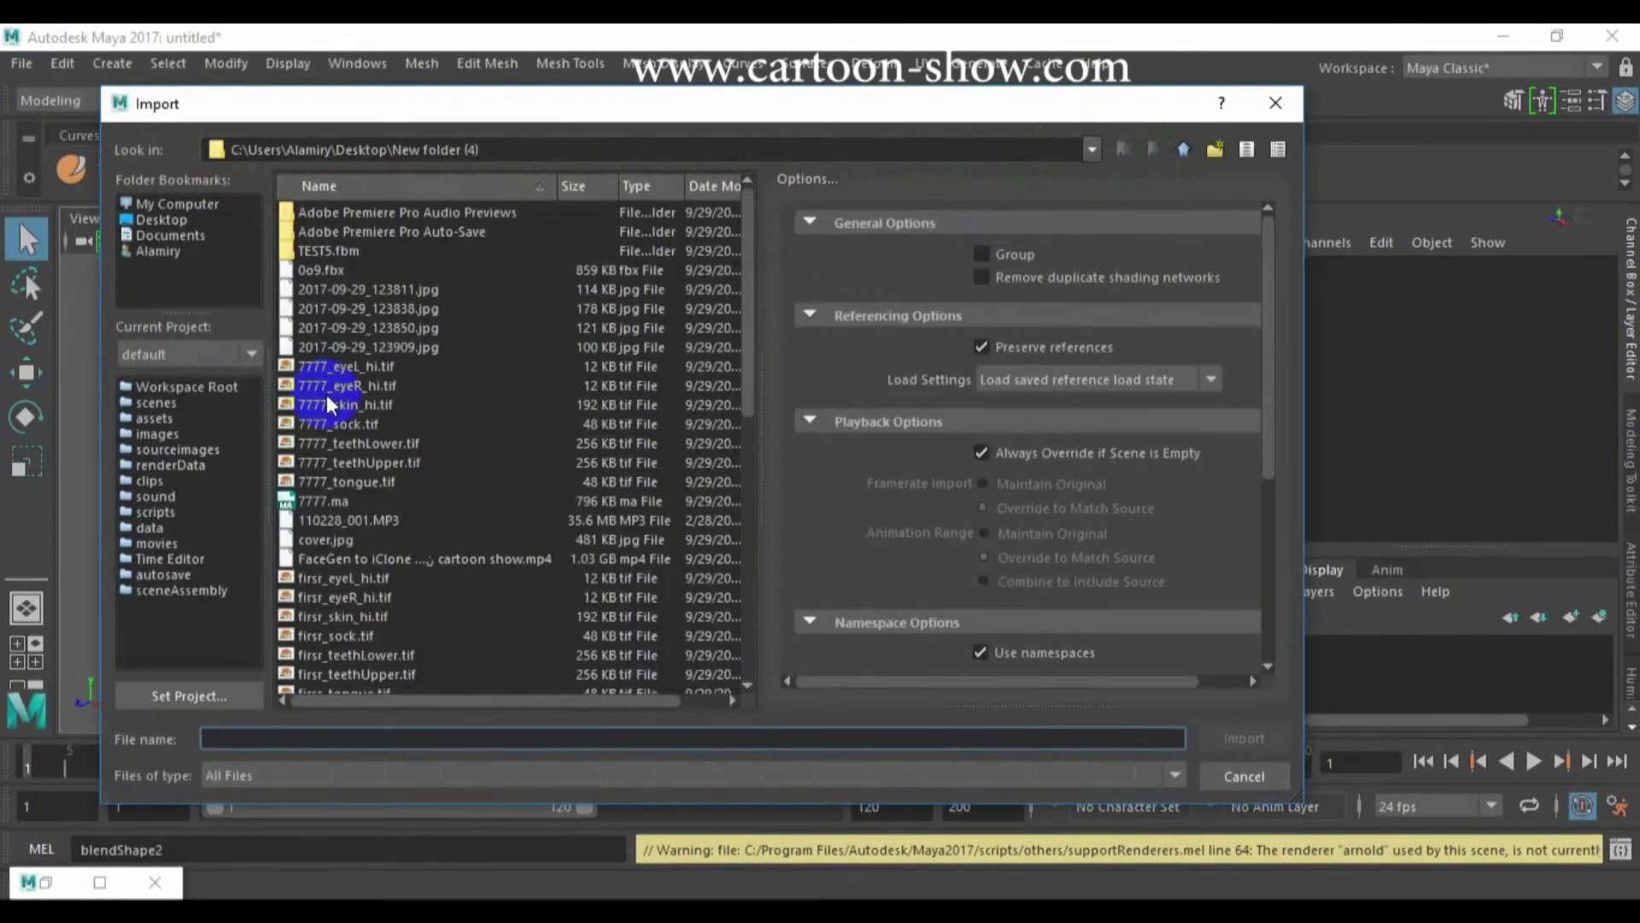
scroll(393, 444, "down", 8)
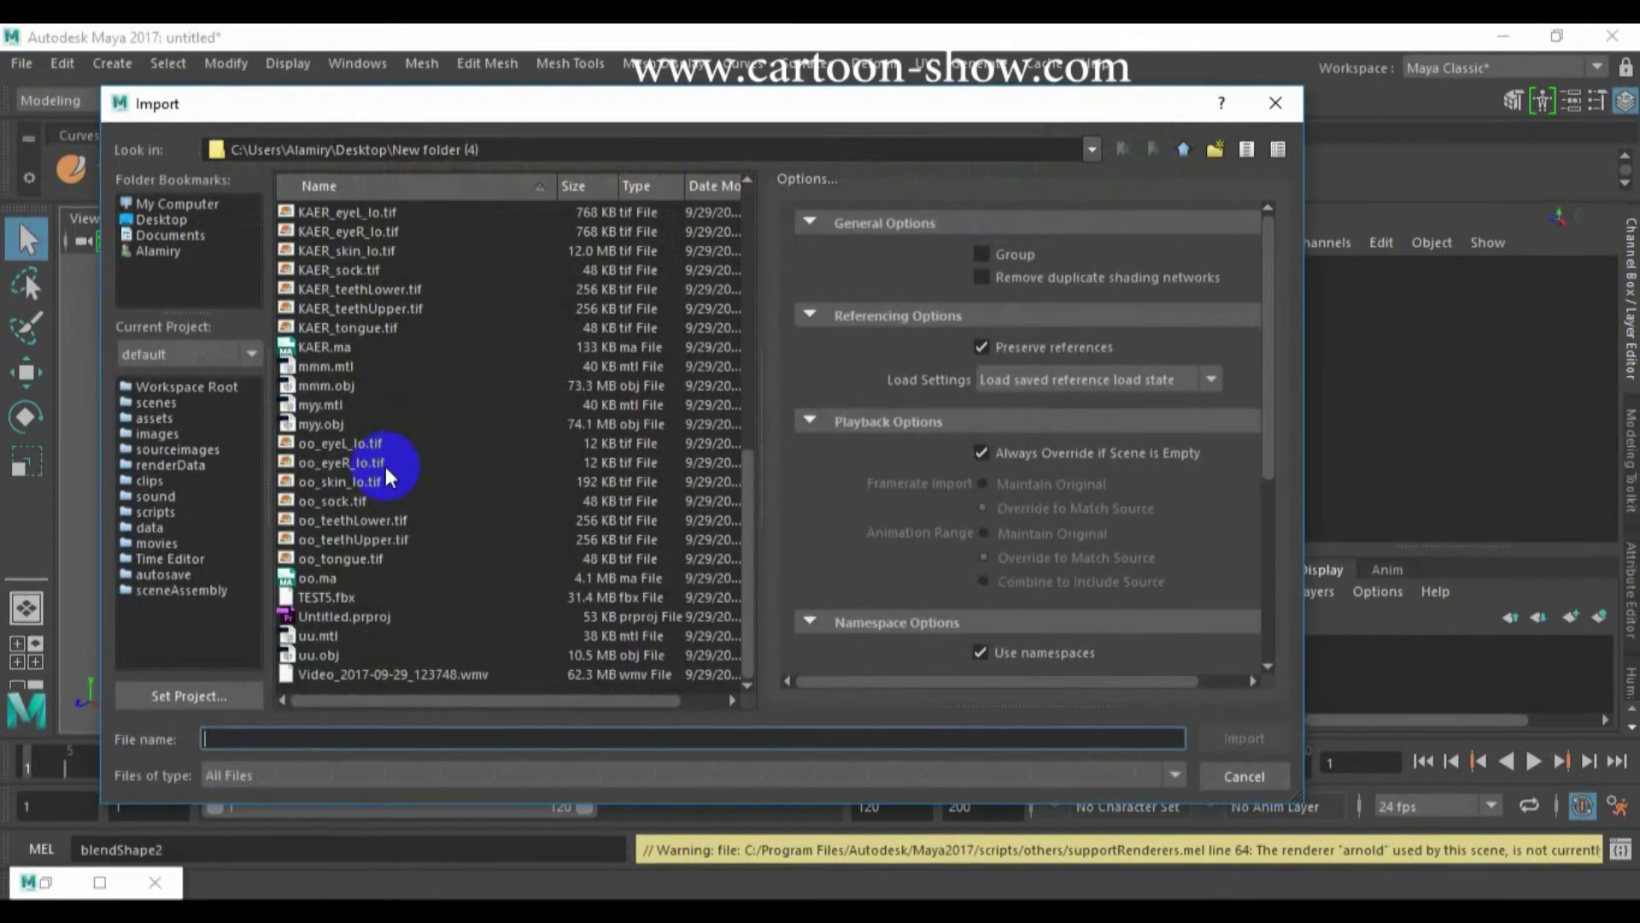
left_click(320, 346)
left_click(1240, 740)
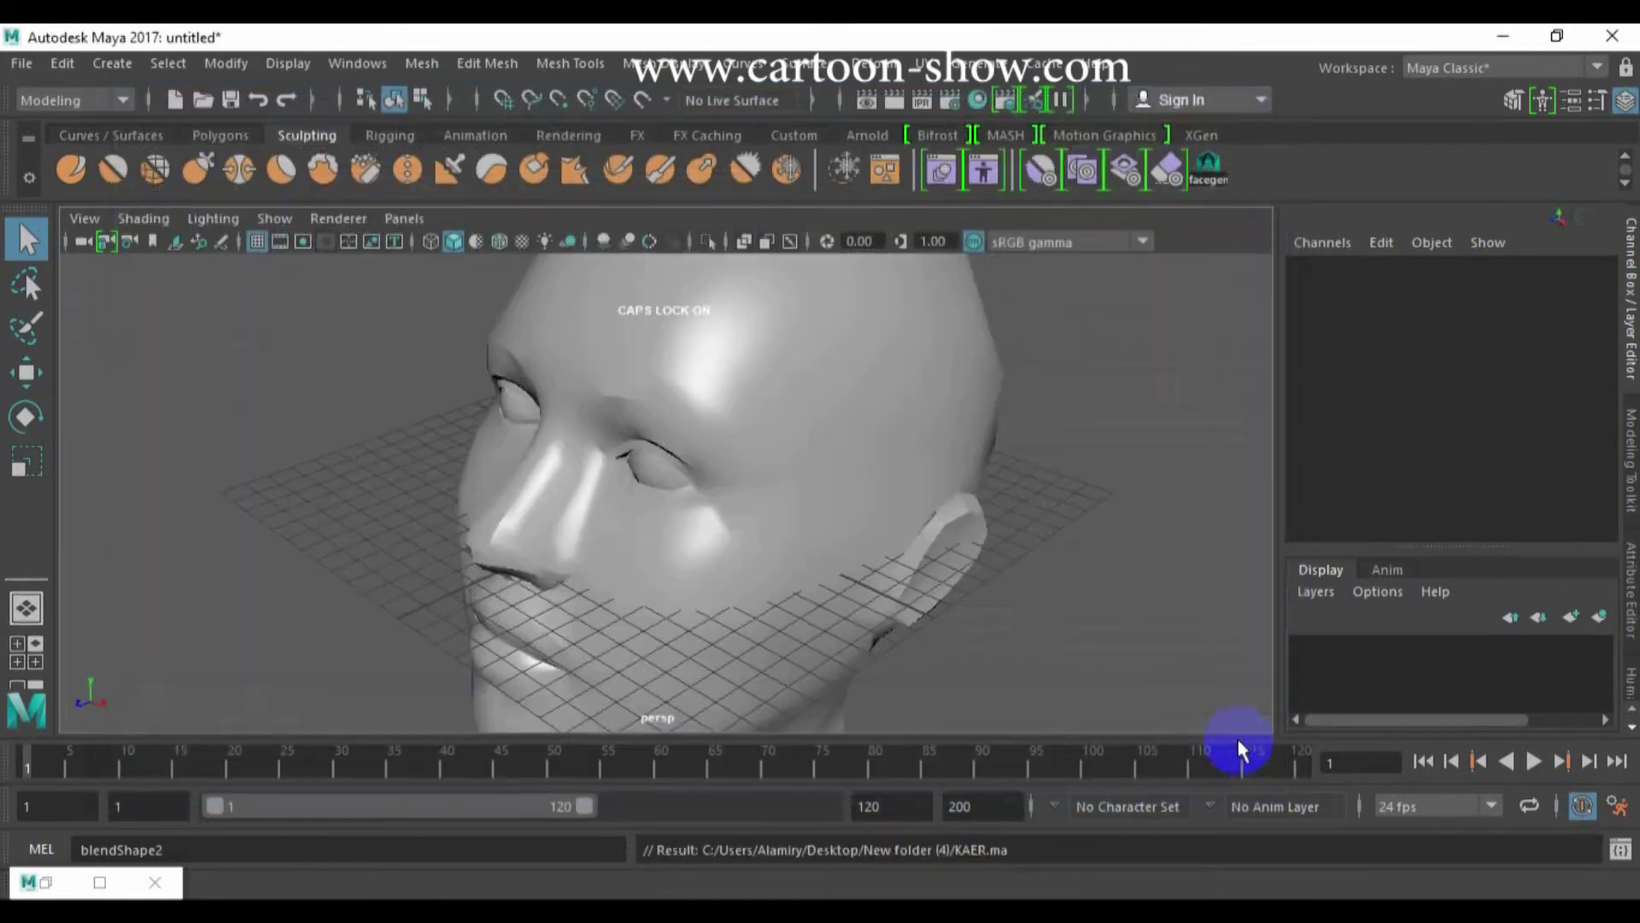
left_click_drag(687, 498, 345, 535, "alt")
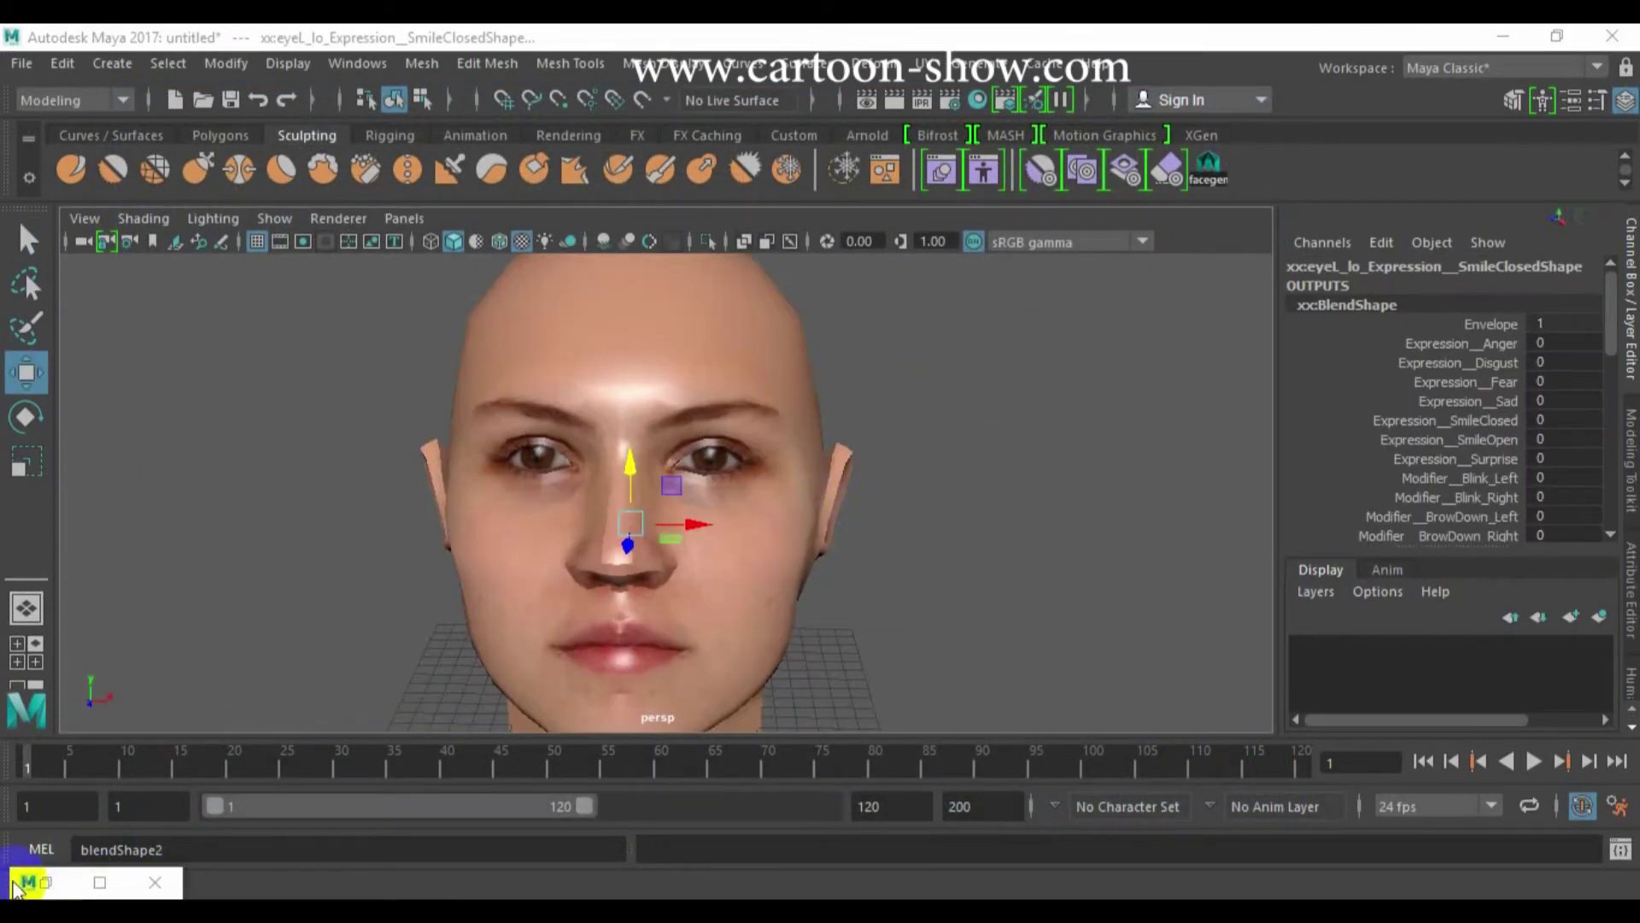
Show the Outliner, set the blend shape's Expression__Anger to 1 and key it at frame 5
left_click(39, 880)
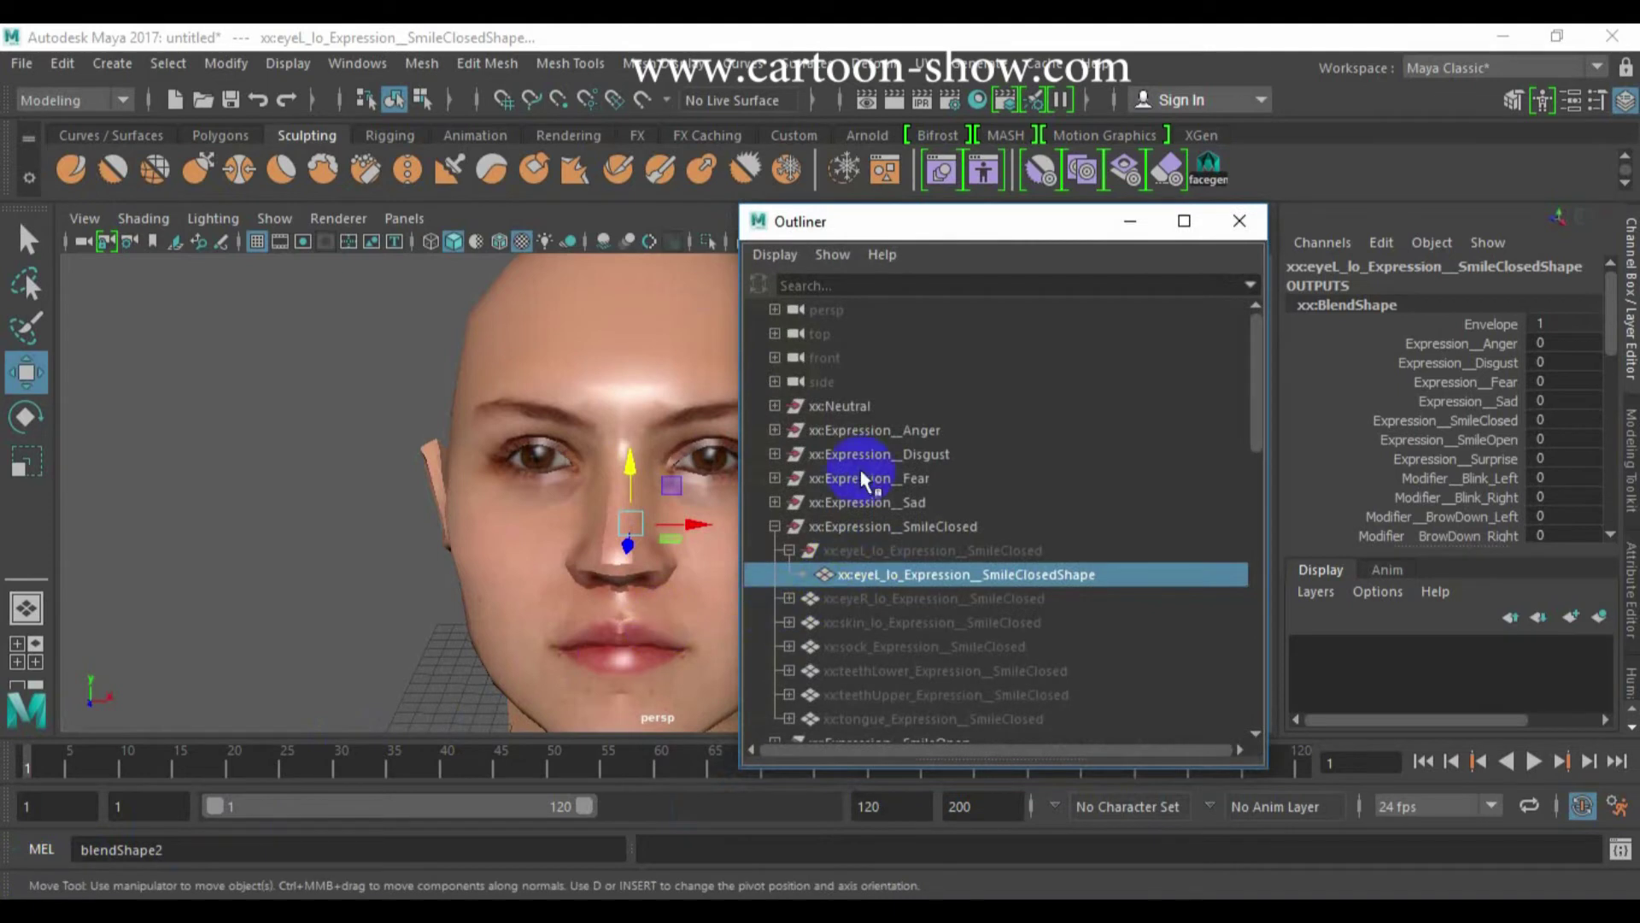
left_click_drag(1544, 344, 1600, 340, "ctrl")
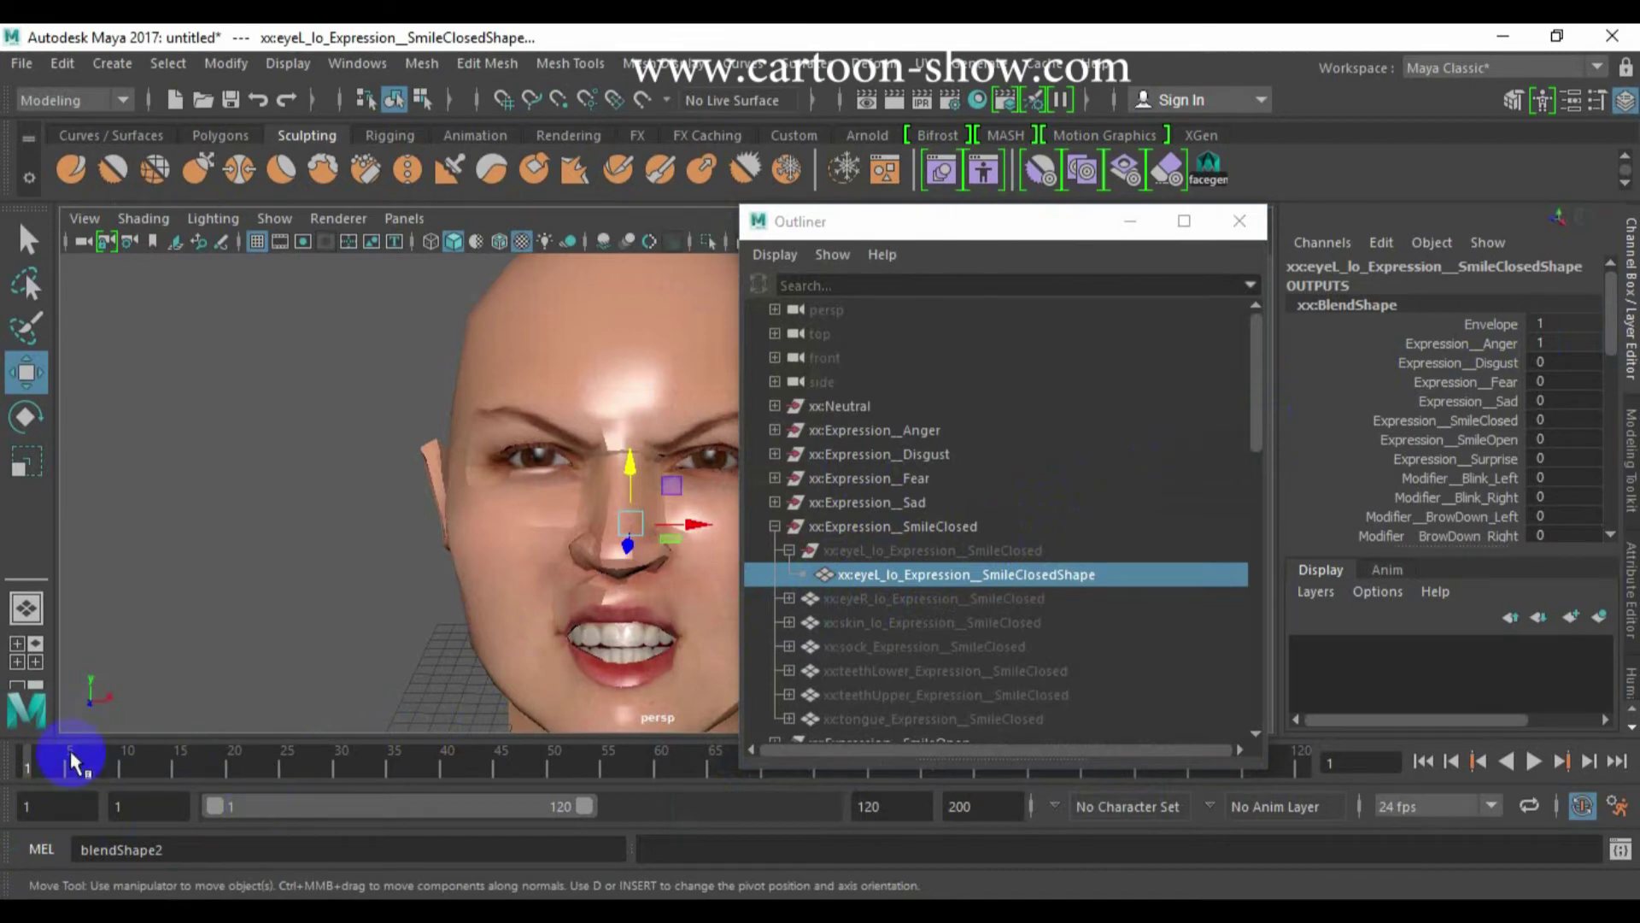
left_click_drag(1064, 224, 1073, 177)
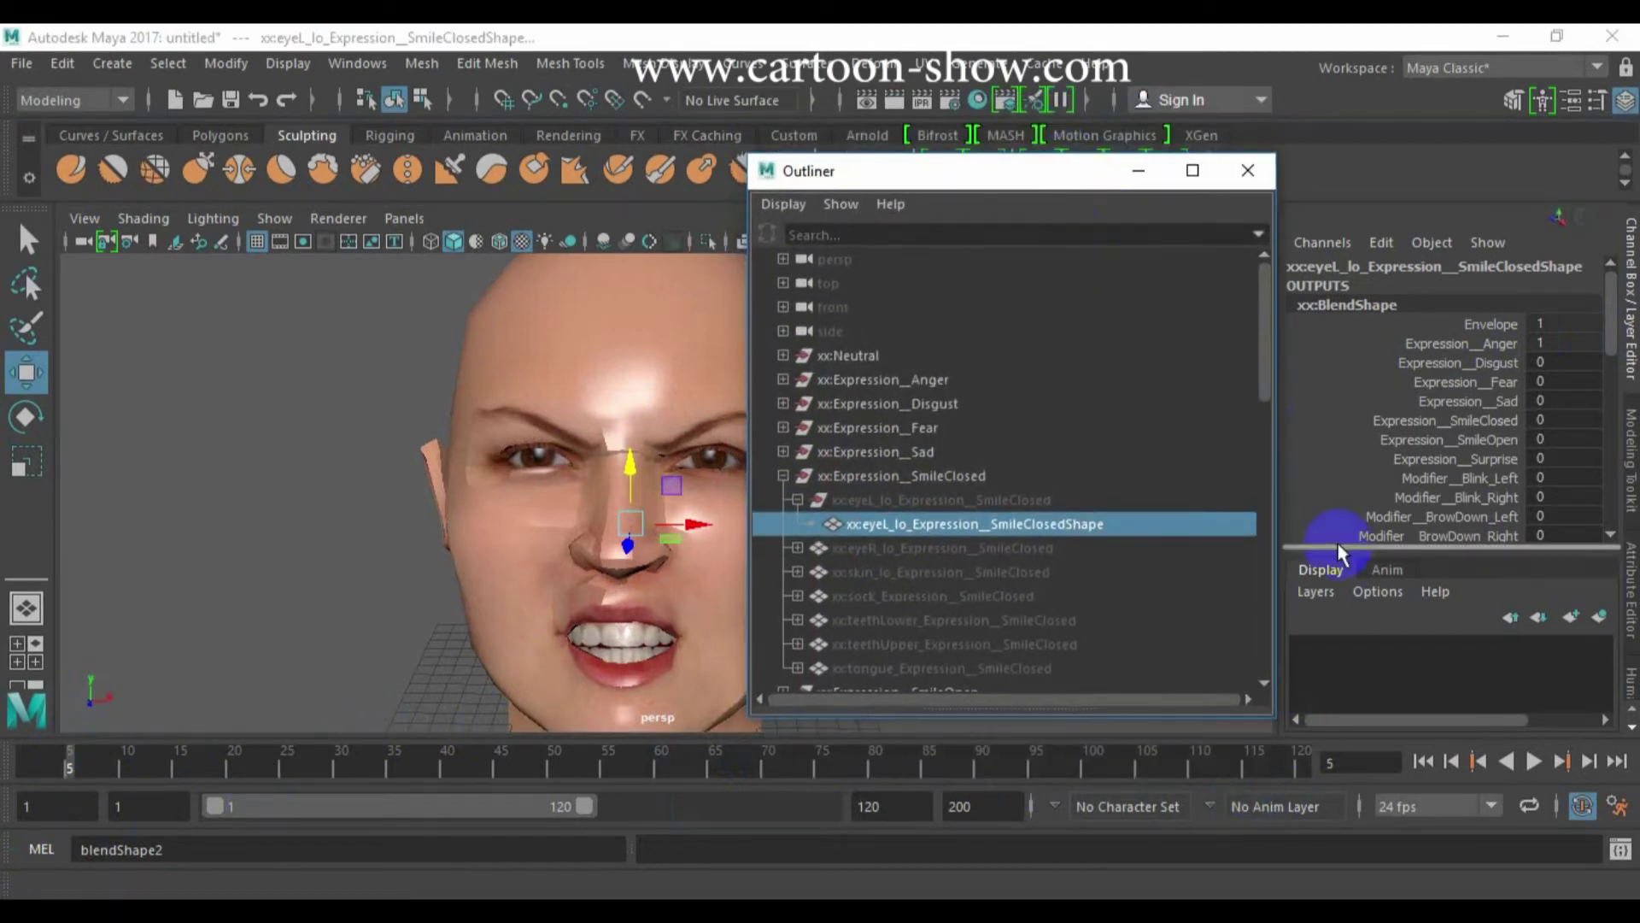
left_click(1581, 806)
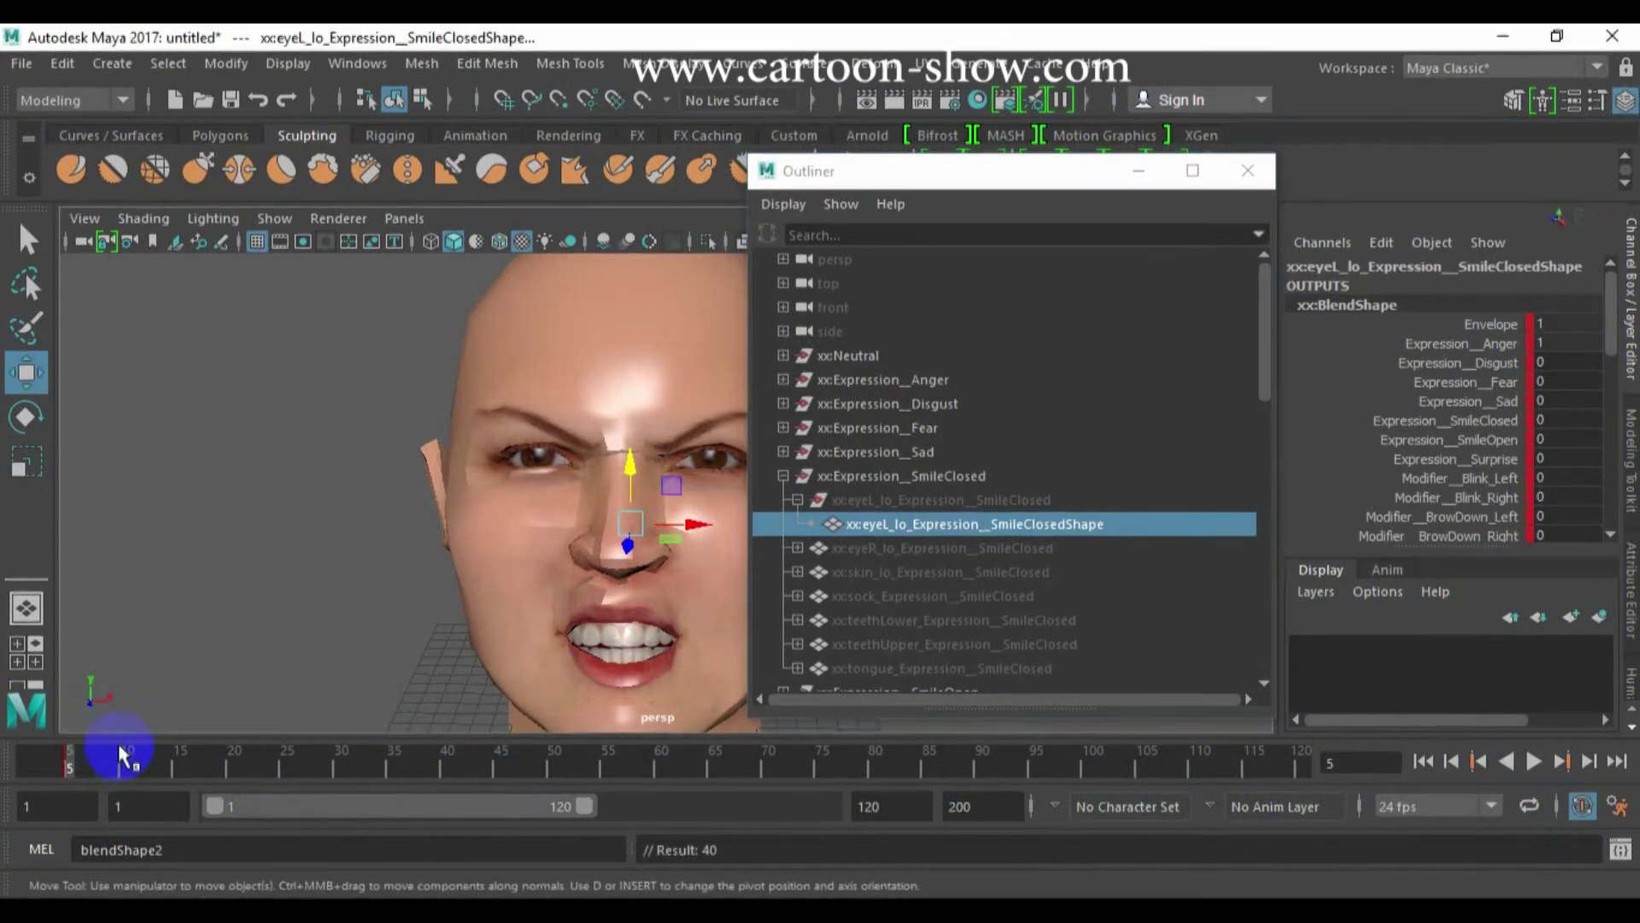
Select the right eye's SmileClosed shape and key its blend shape's Expression__Anger at 0 on frame 10
left_click(798, 548)
left_click(879, 573)
left_click(1359, 327)
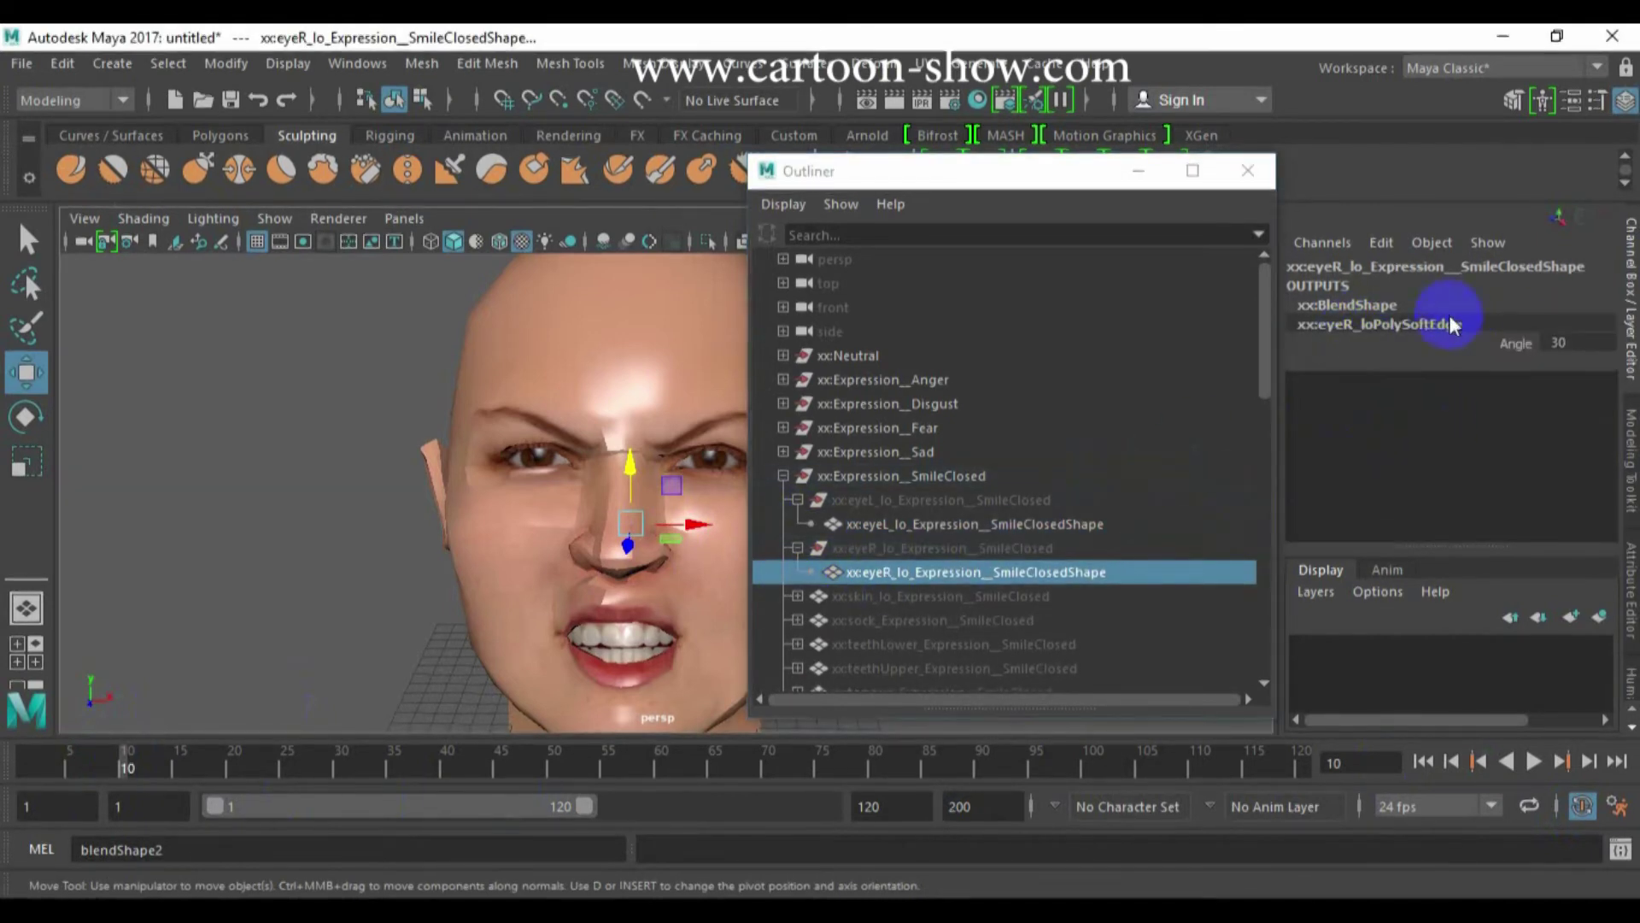
left_click_drag(1559, 343, 1617, 342)
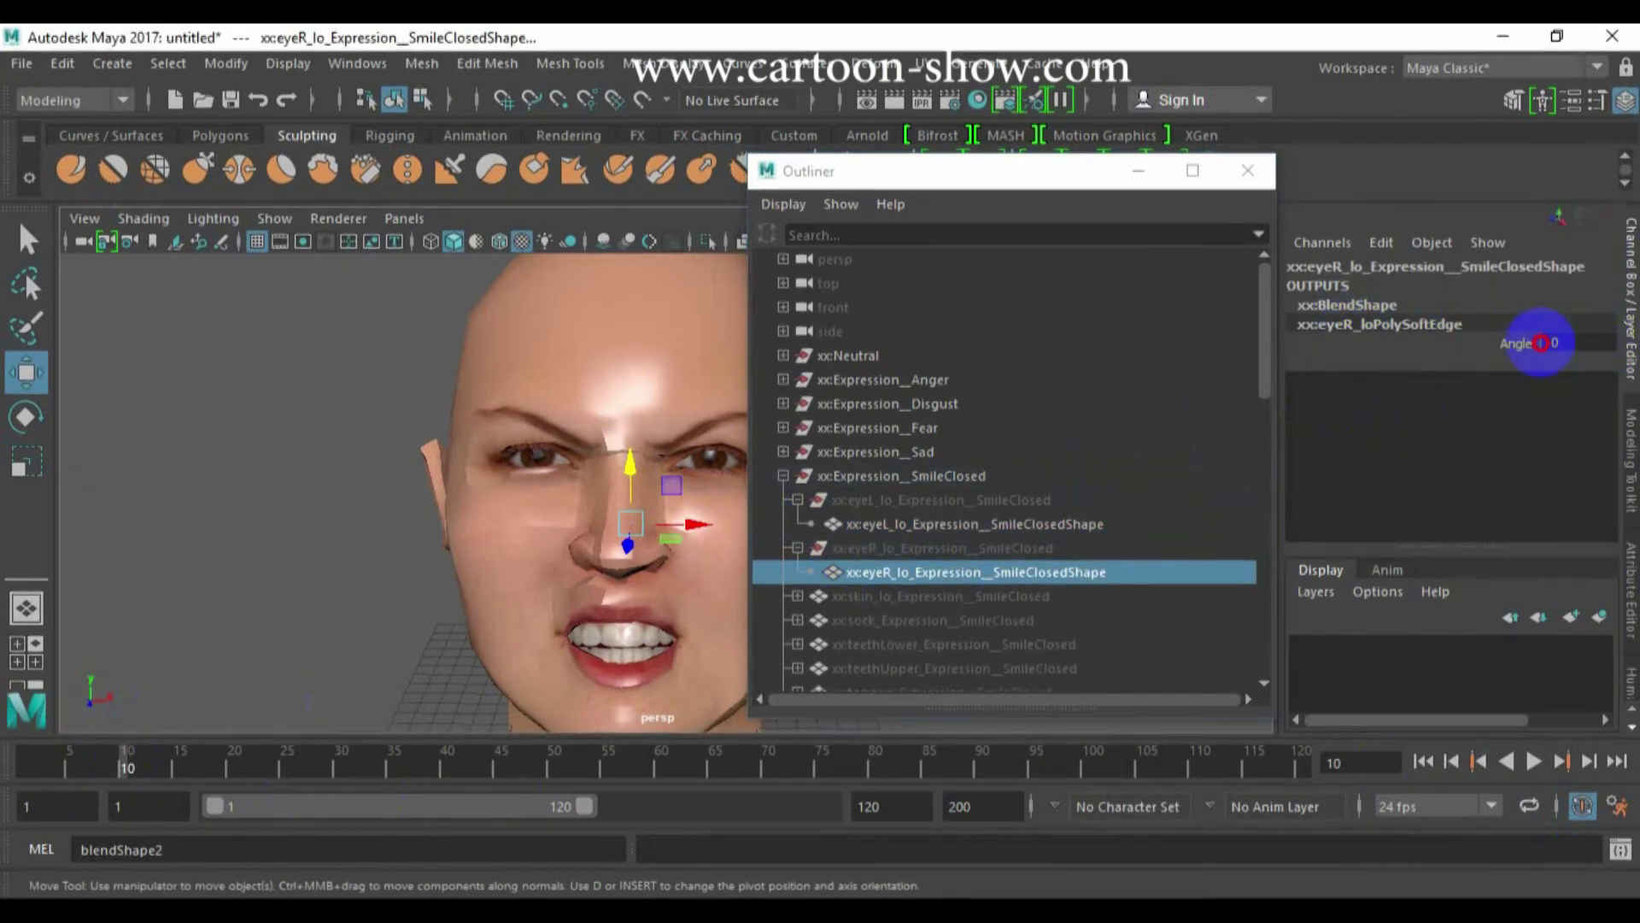
left_click(1344, 305)
mouse_move(1538, 344)
left_mouse_down()
mouse_move(1600, 344)
mouse_move(1537, 341)
left_mouse_up()
Go to frame 15 and try changing Translate Y of the left eye in the Phoneme__ooh_Q group
left_click_drag(227, 745, 181, 750)
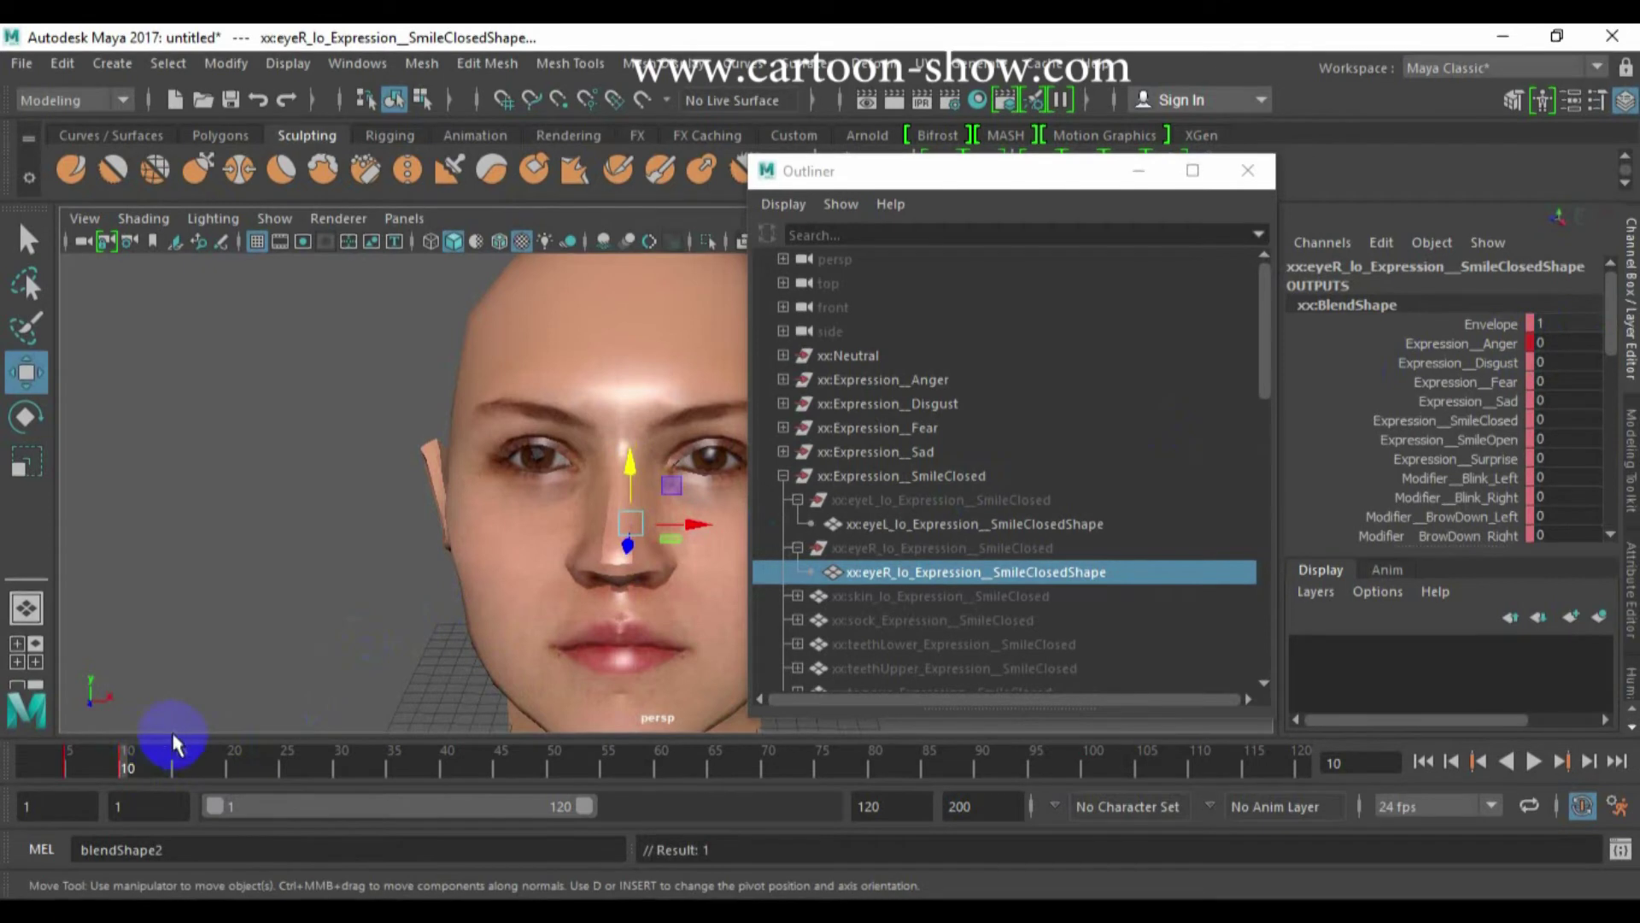
scroll(873, 534, "down", 10)
left_click(783, 548)
scroll(914, 570, "down", 3)
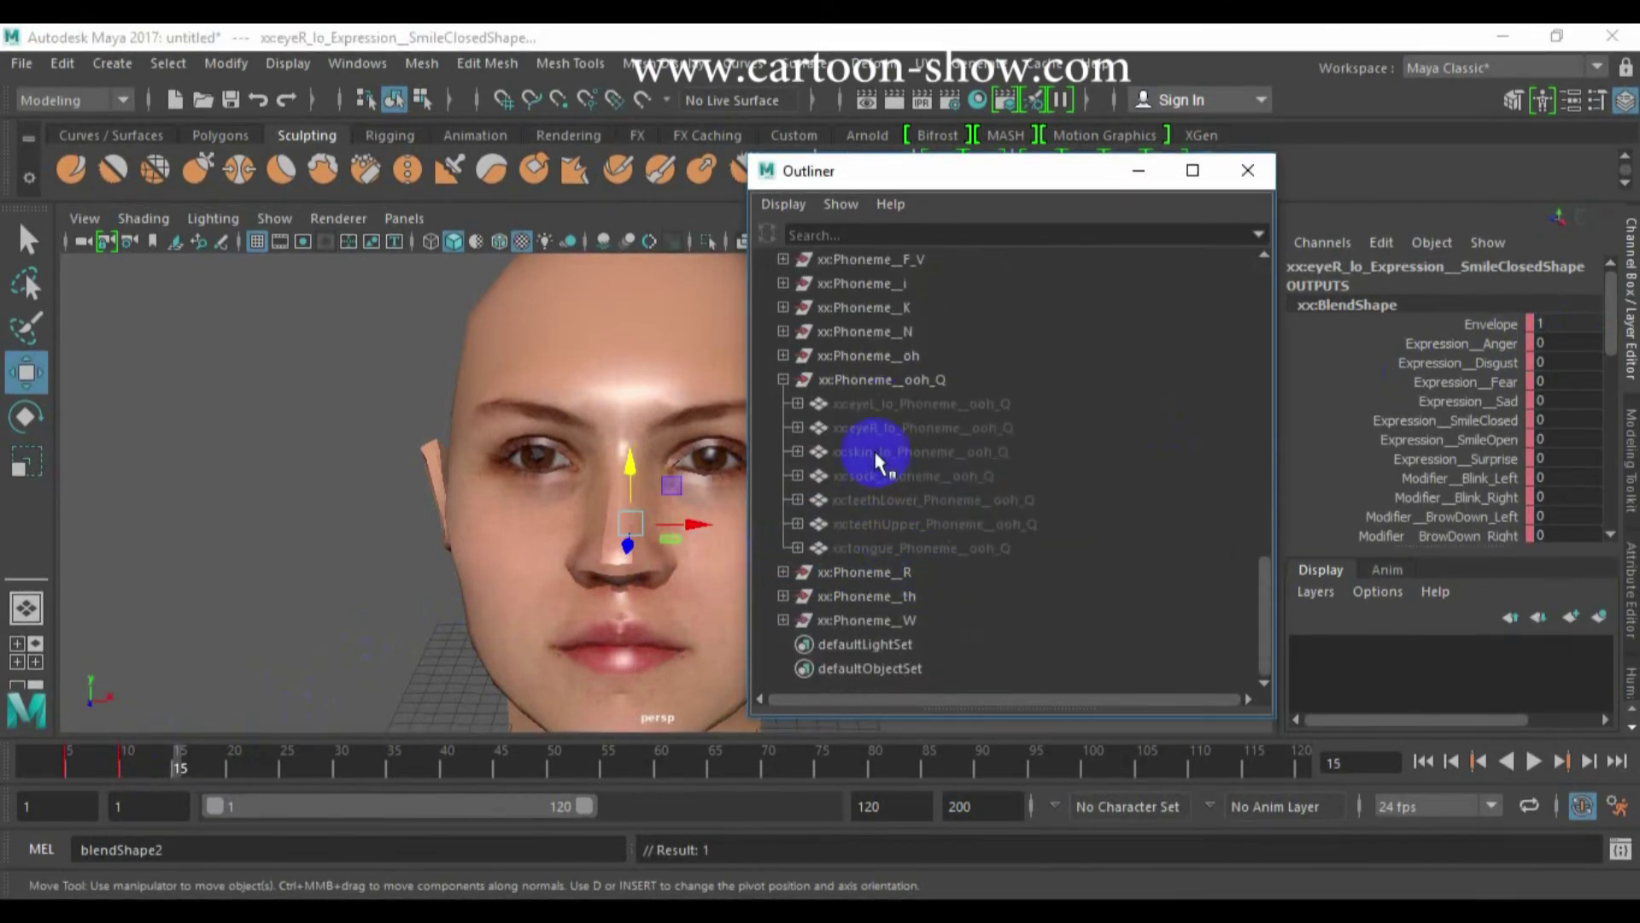
left_click(880, 405)
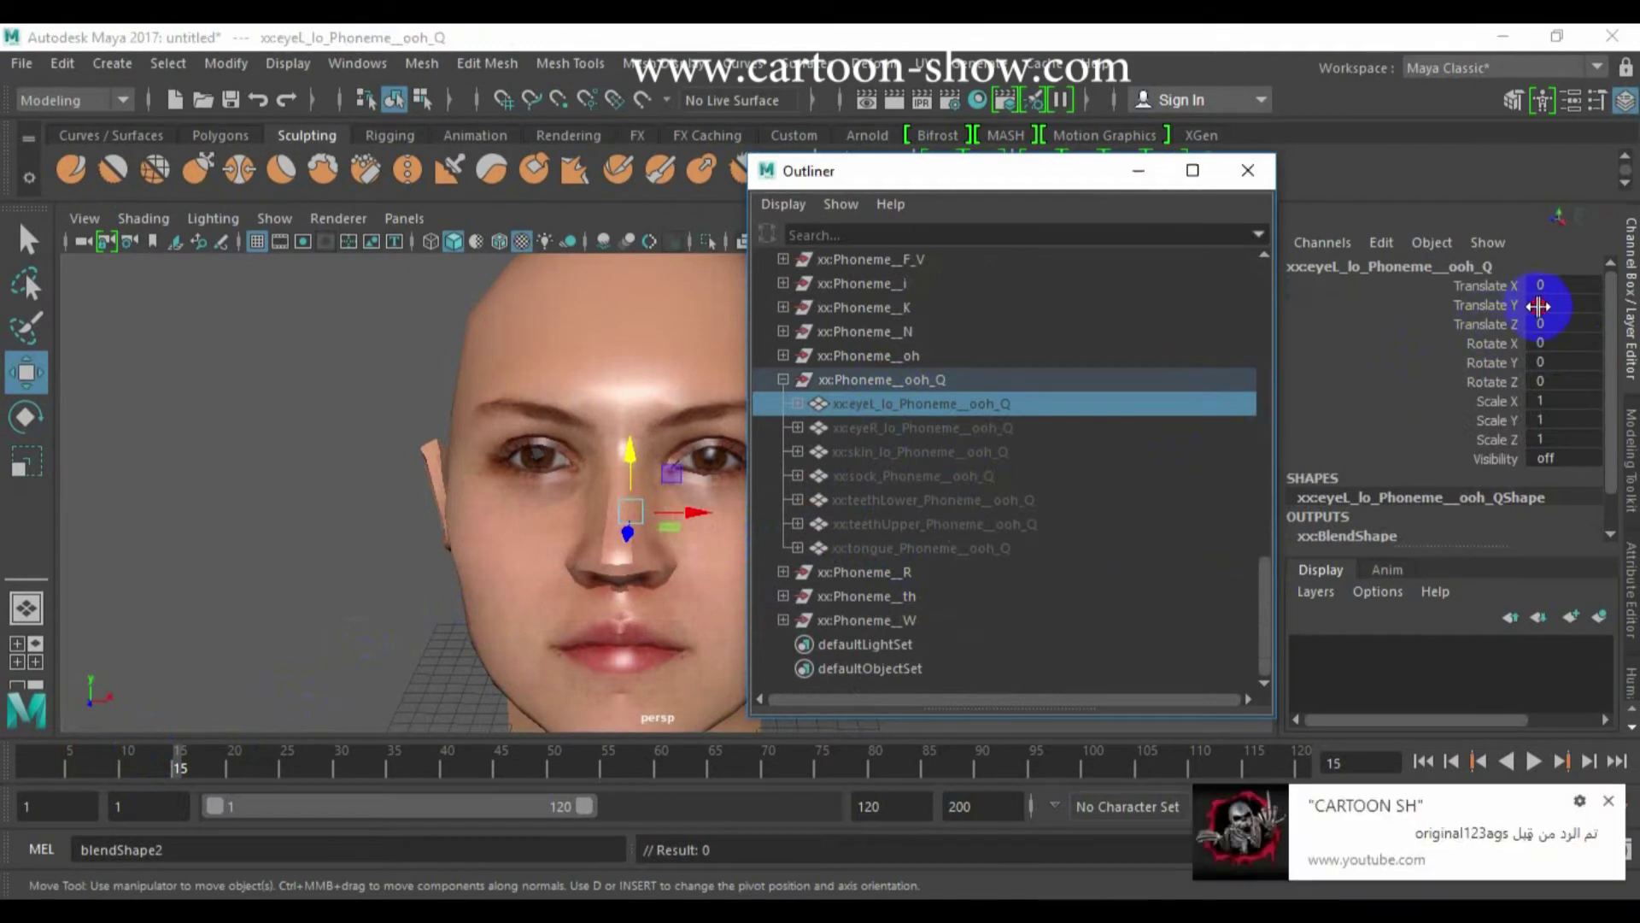
left_click_drag(1541, 306, 1630, 303)
middle_click_drag(1627, 305, 1428, 302)
left_click(854, 545)
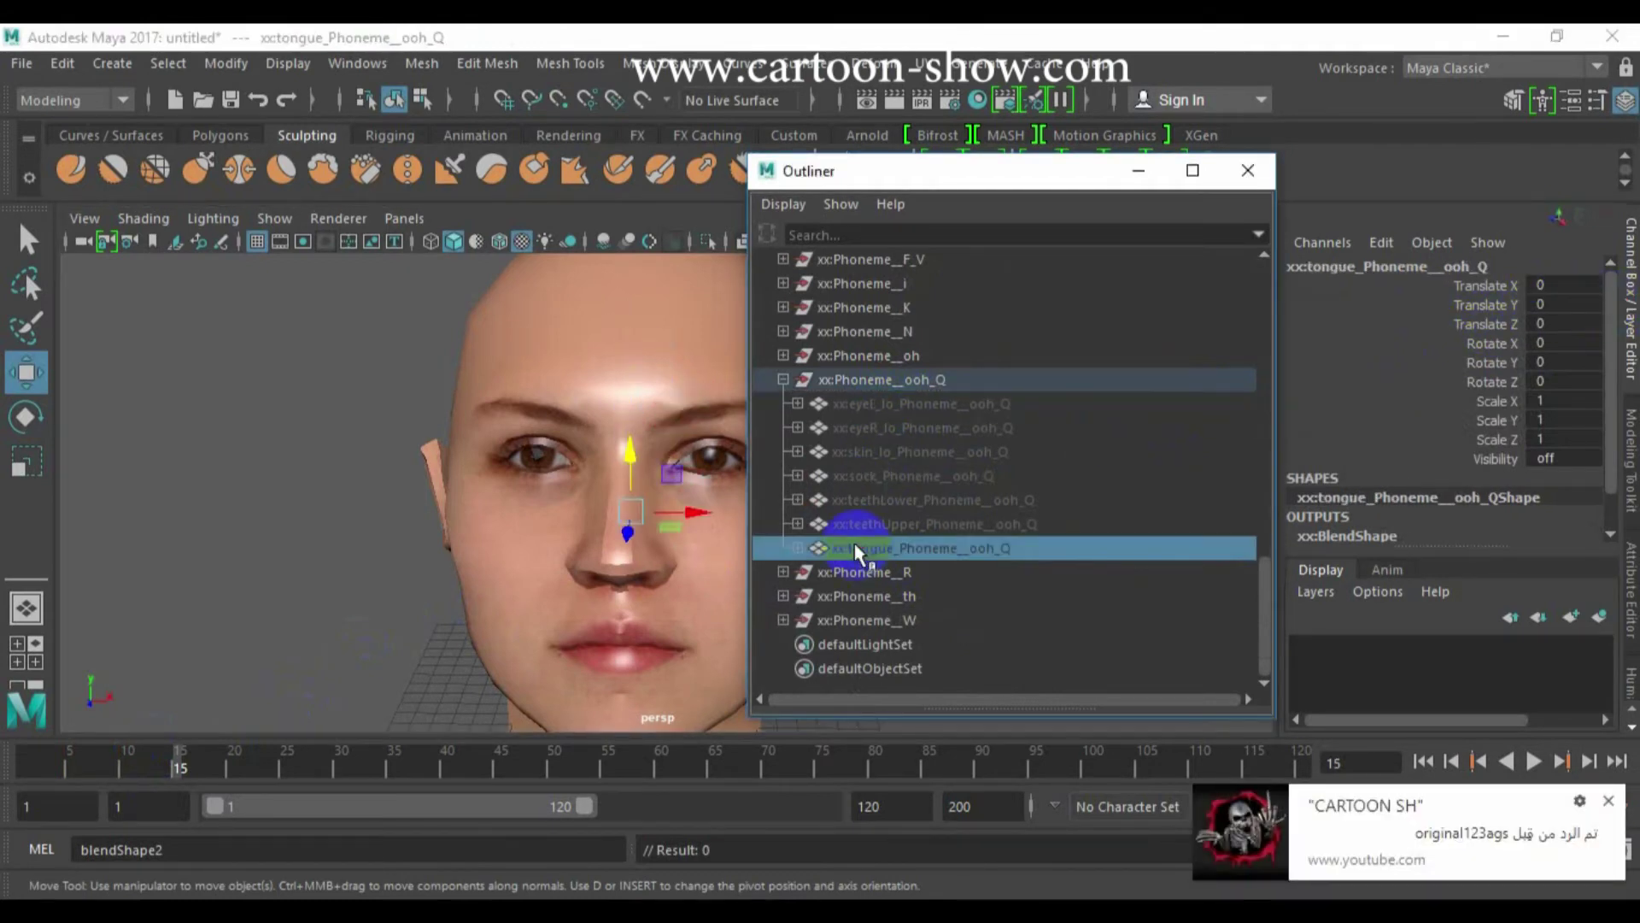
Select the left eye's Phoneme__ooh_Q shape and try an Expression__Anger value of 1 on its blend shape
left_click(798, 405)
left_click(1220, 421)
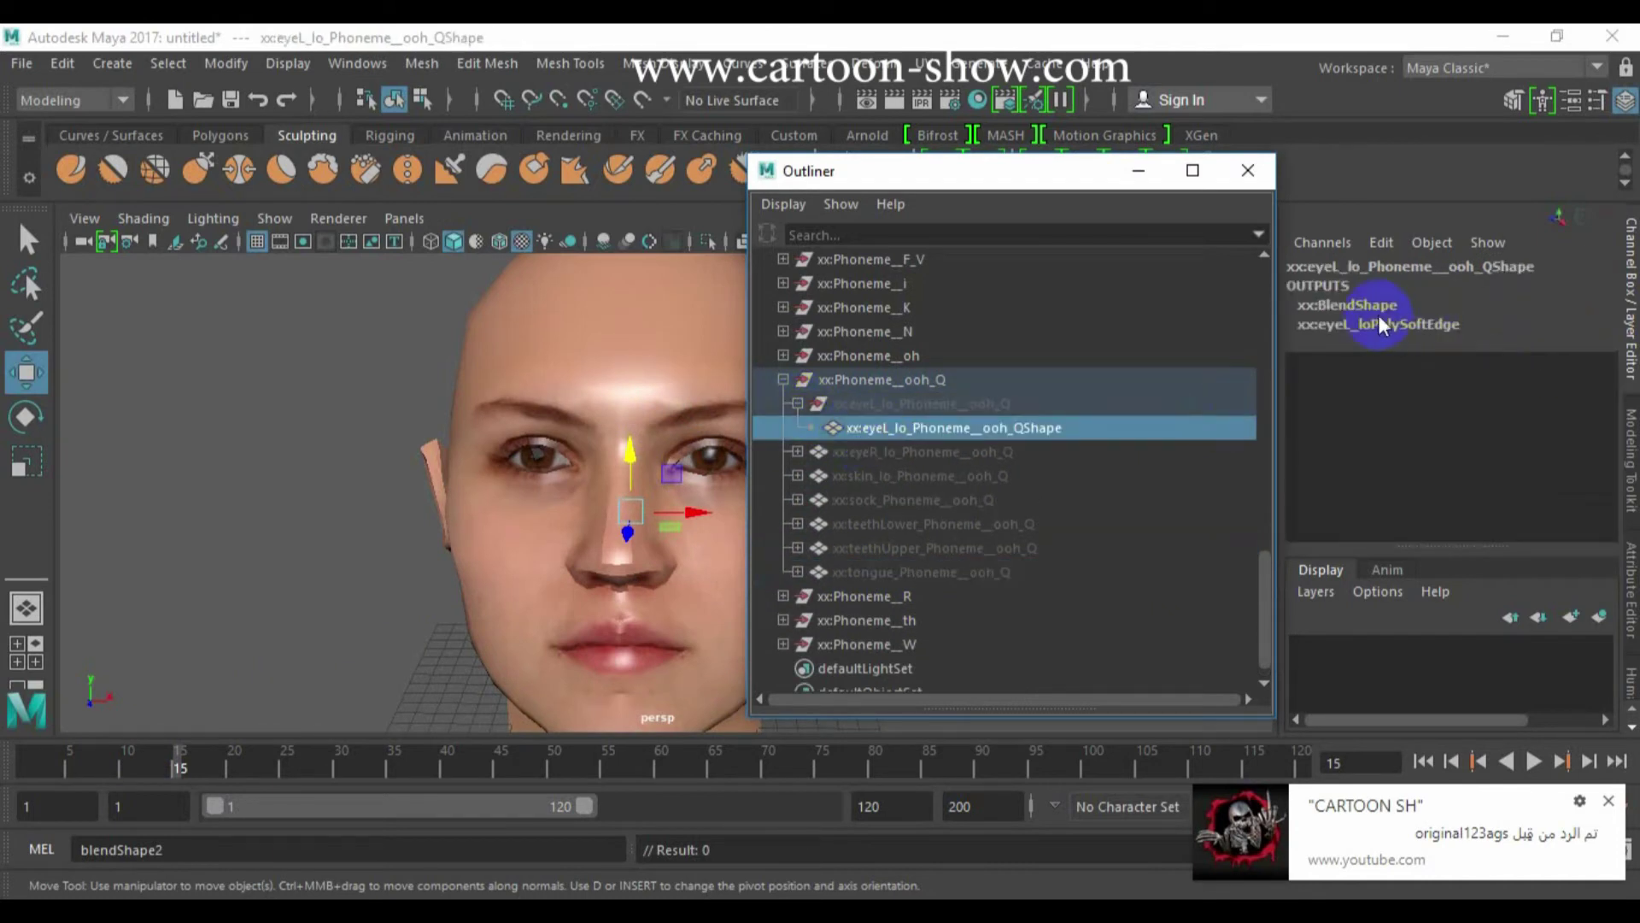
left_click(1352, 326)
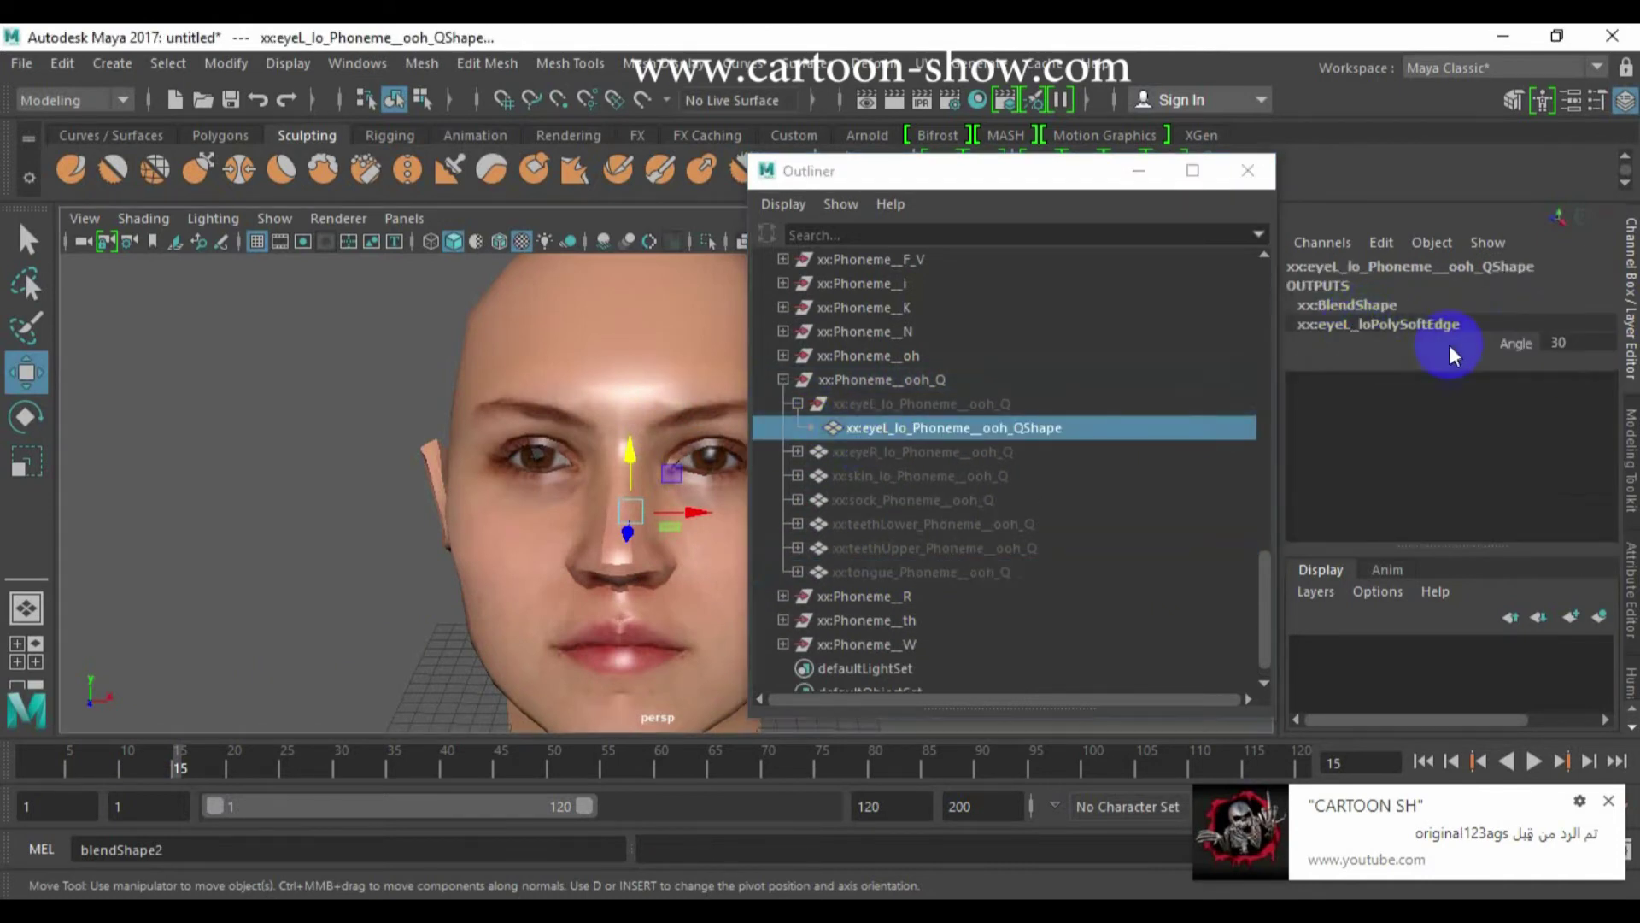
left_click(1339, 305)
left_click(1563, 342)
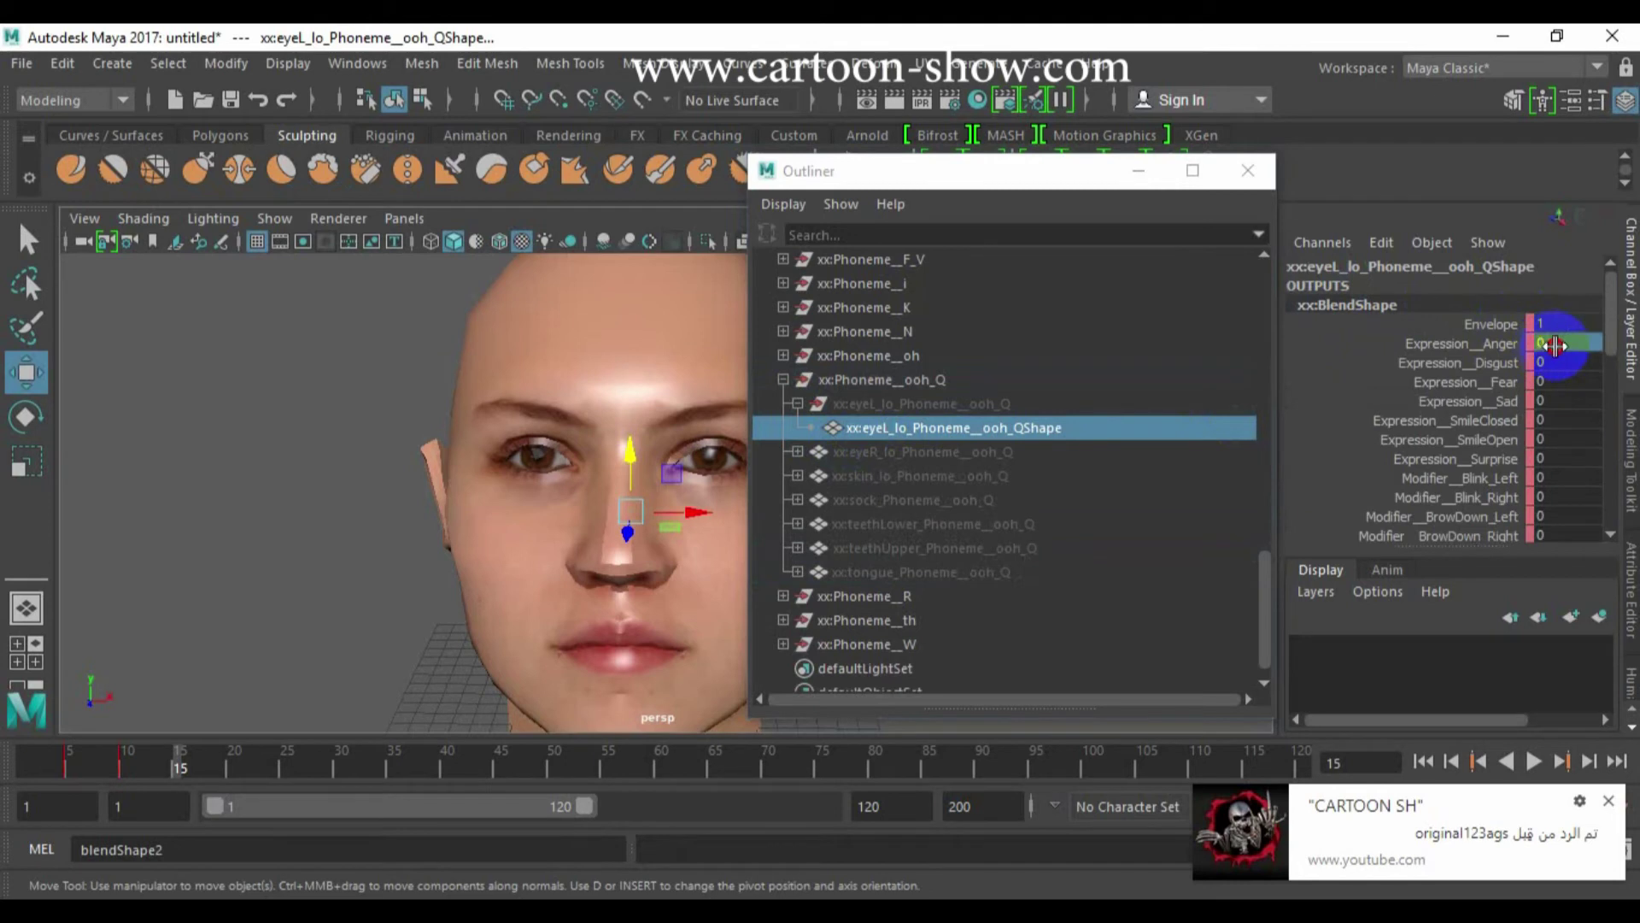
type("1")
key("Return")
left_click_drag(1565, 341, 1548, 345, "ctrl")
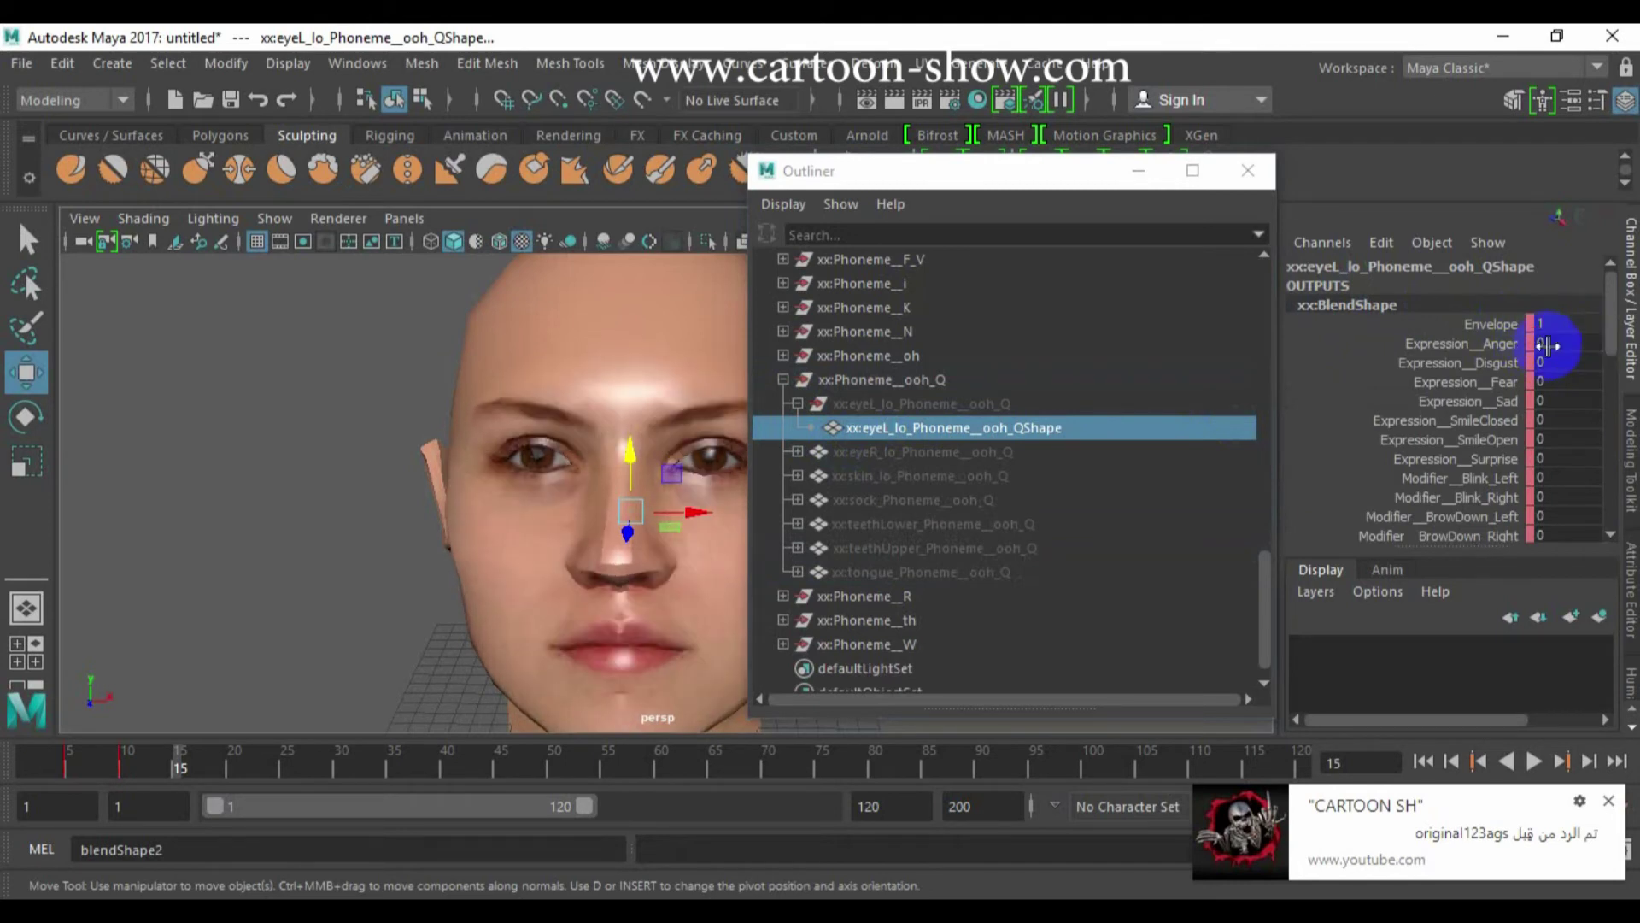
Inspect the soft edge angle and blend shape channels of the left eye's shape in the Phoneme__K group
left_click(783, 380)
left_click(783, 476)
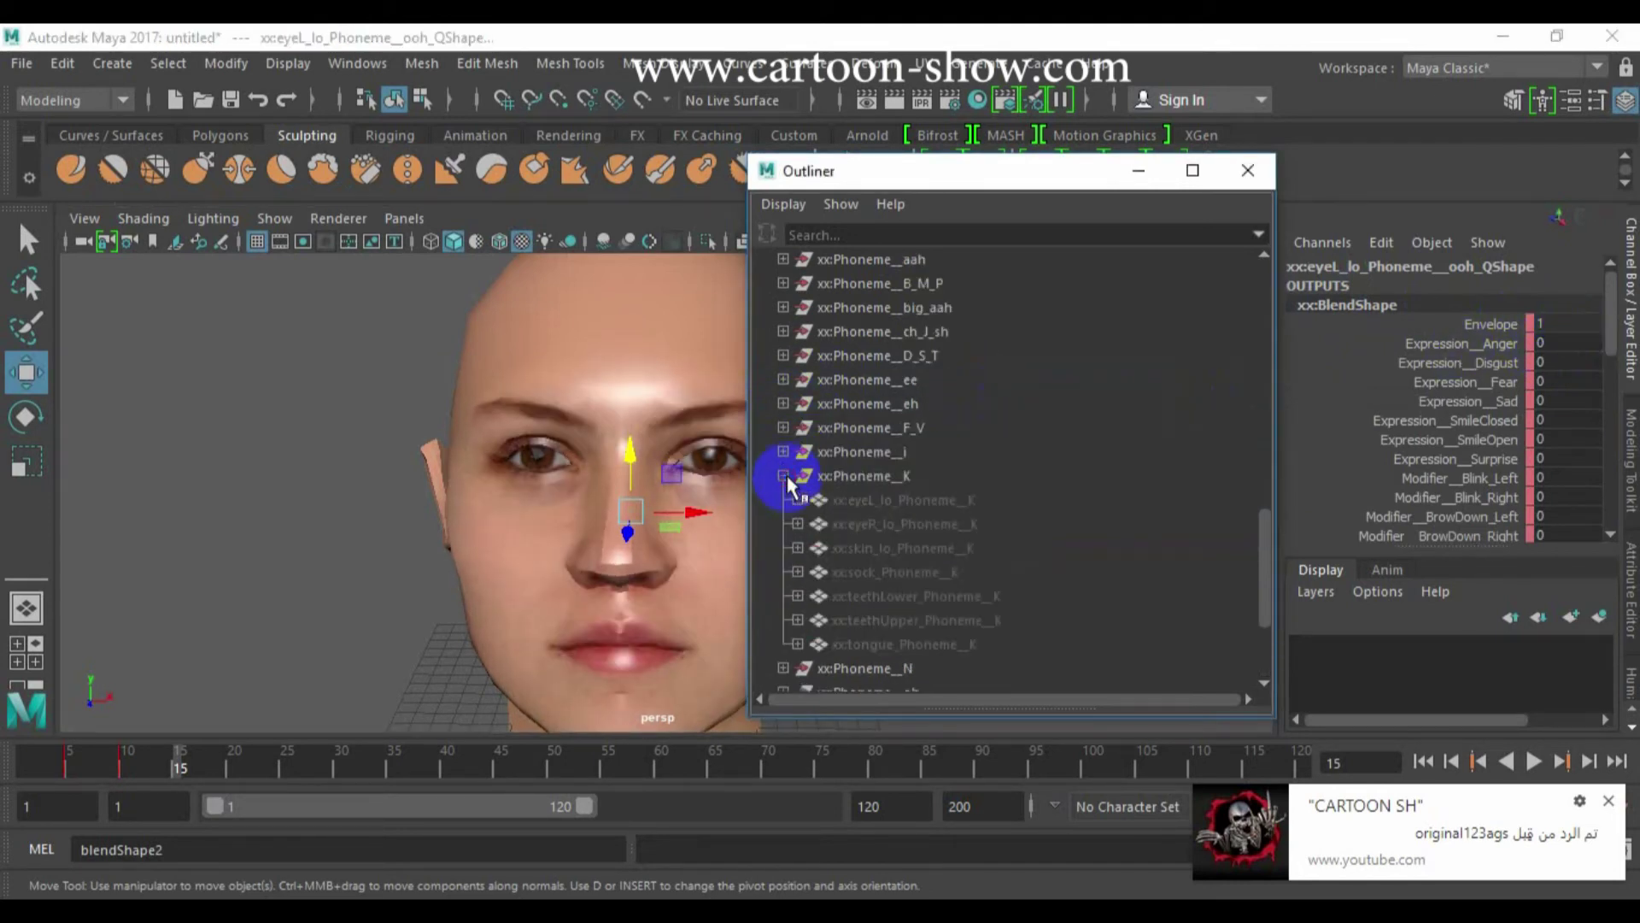
left_click(797, 500)
left_click(868, 524)
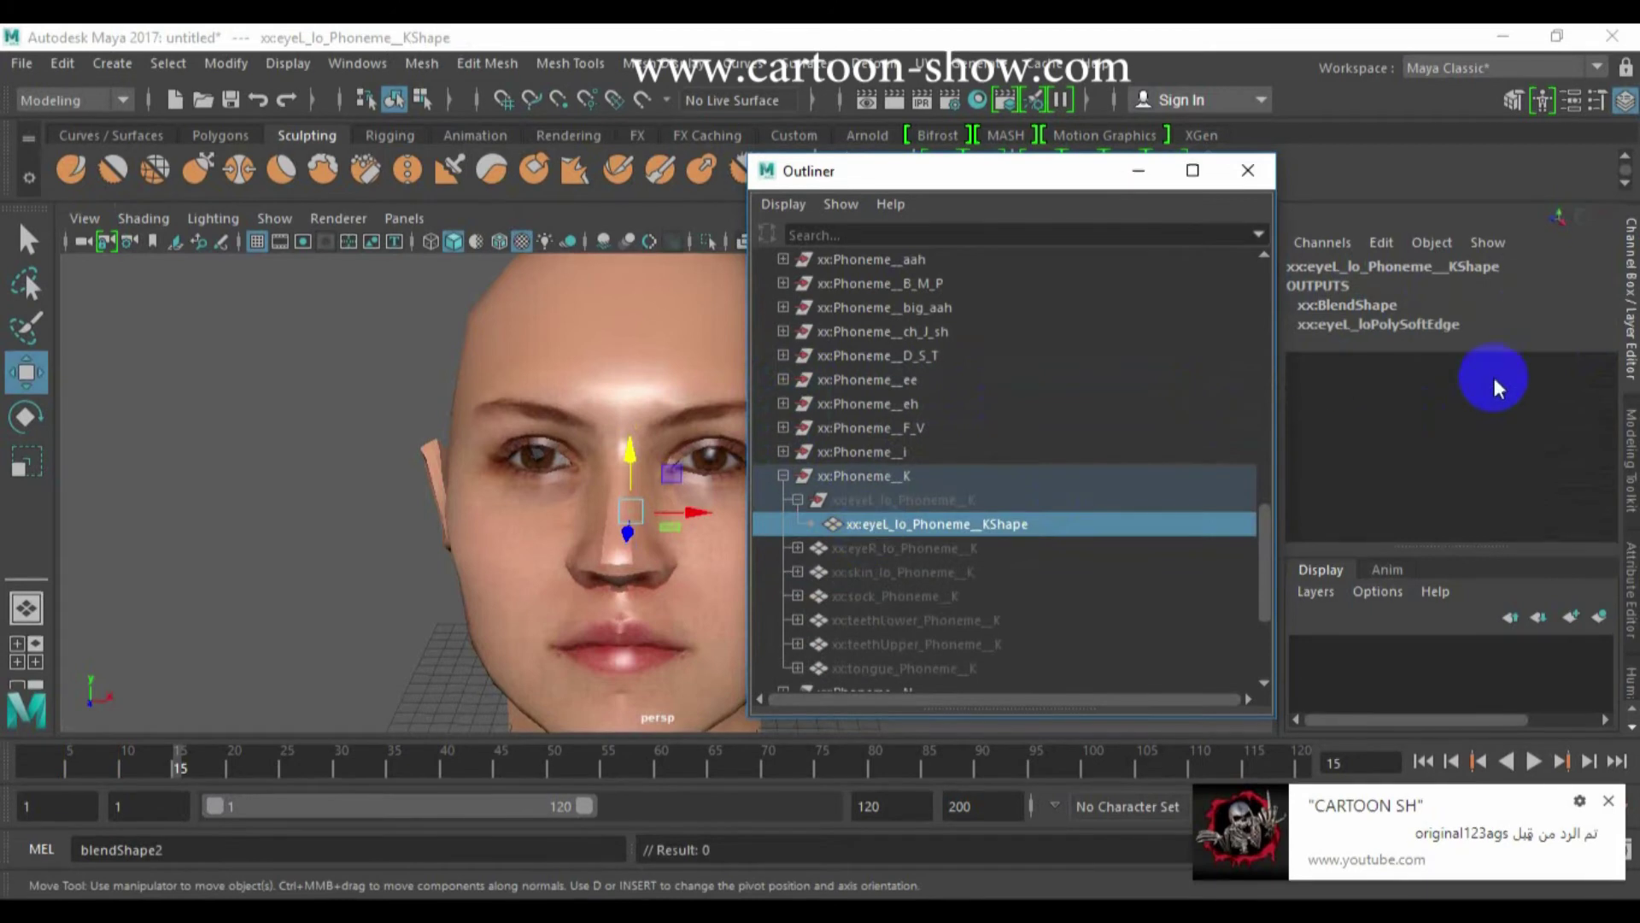
left_click(1340, 325)
left_click_drag(1572, 340, 1617, 341)
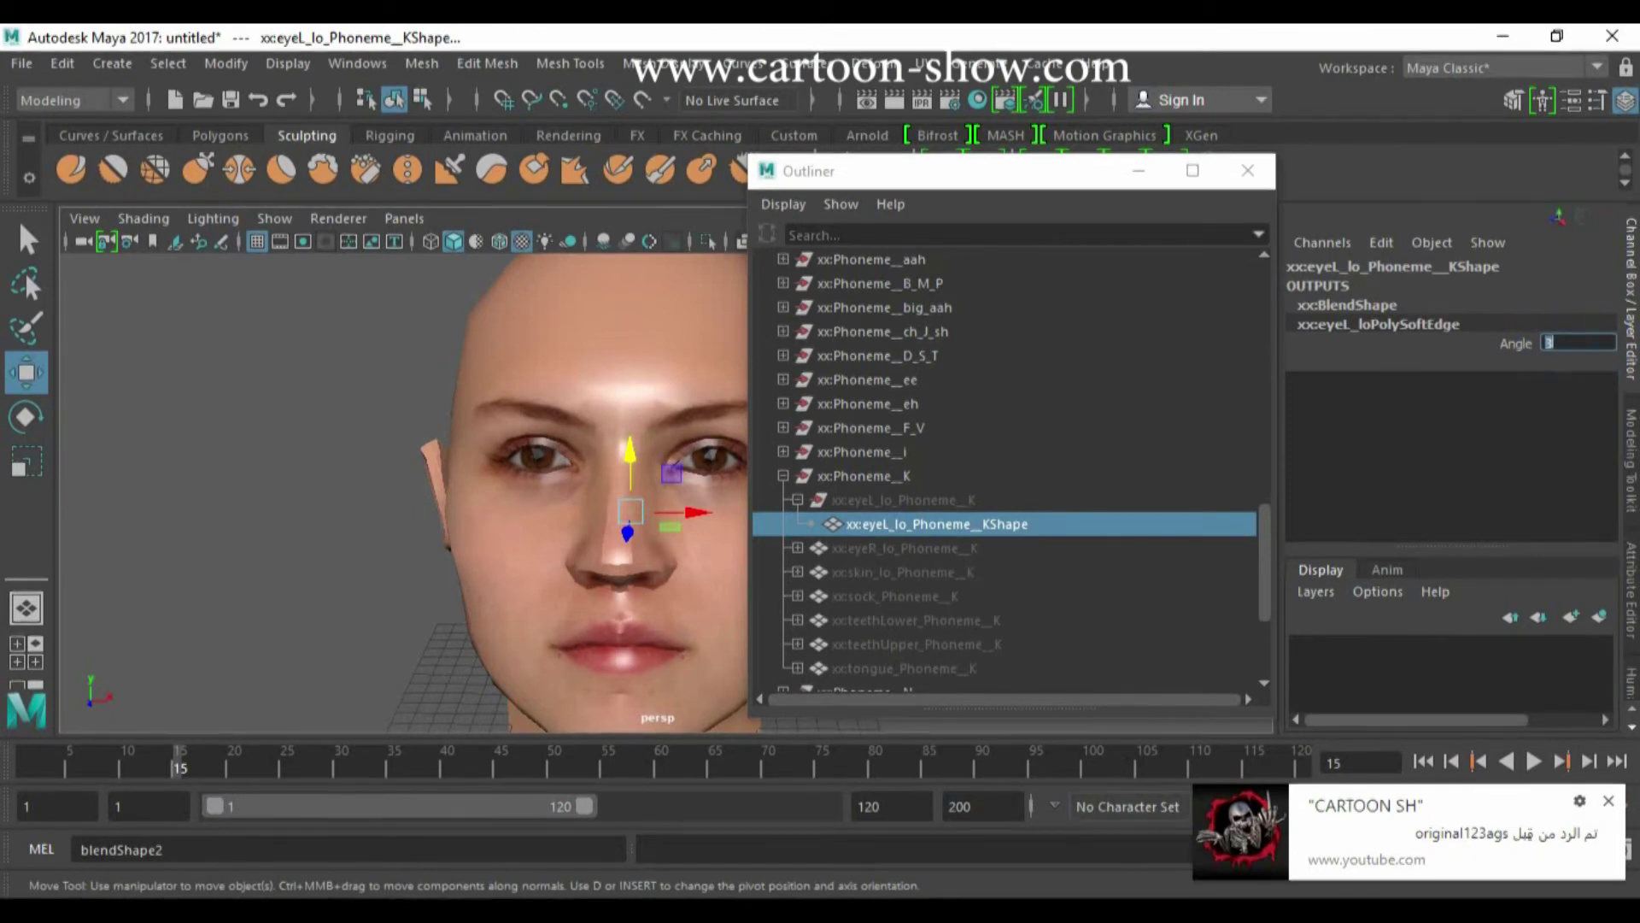
left_click(1338, 305)
mouse_move(1542, 342)
left_mouse_down()
mouse_move(1584, 345)
mouse_move(1545, 340)
left_mouse_up()
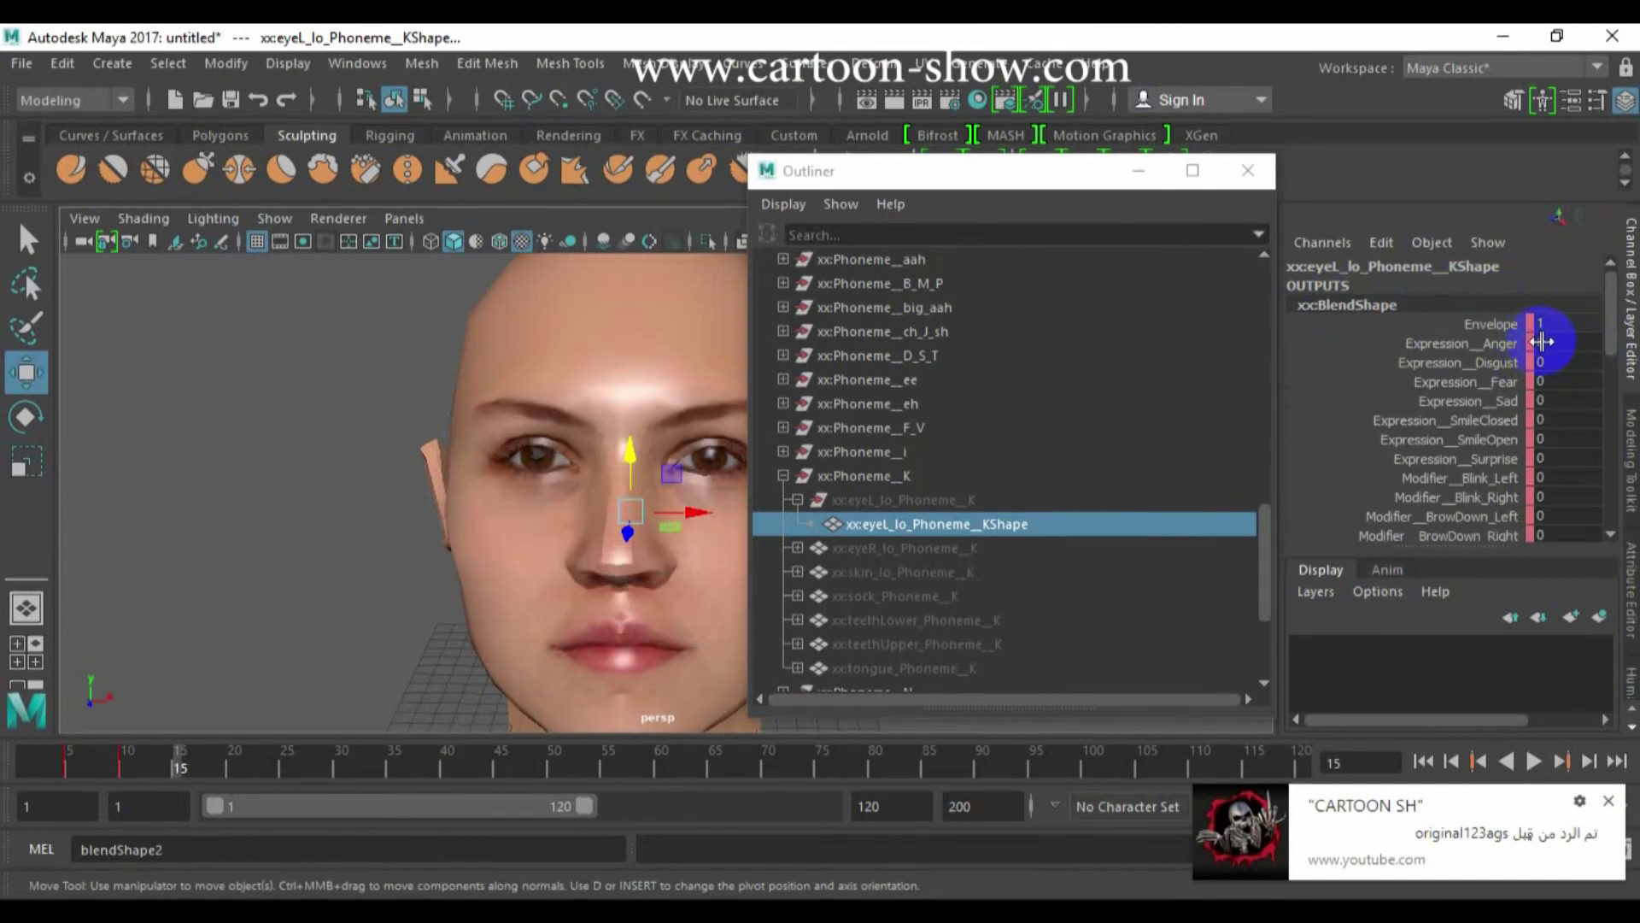
Check the left eye and the tongue shape in the Phoneme__W group for their available channels
scroll(955, 489, "down", 4)
left_click(783, 621)
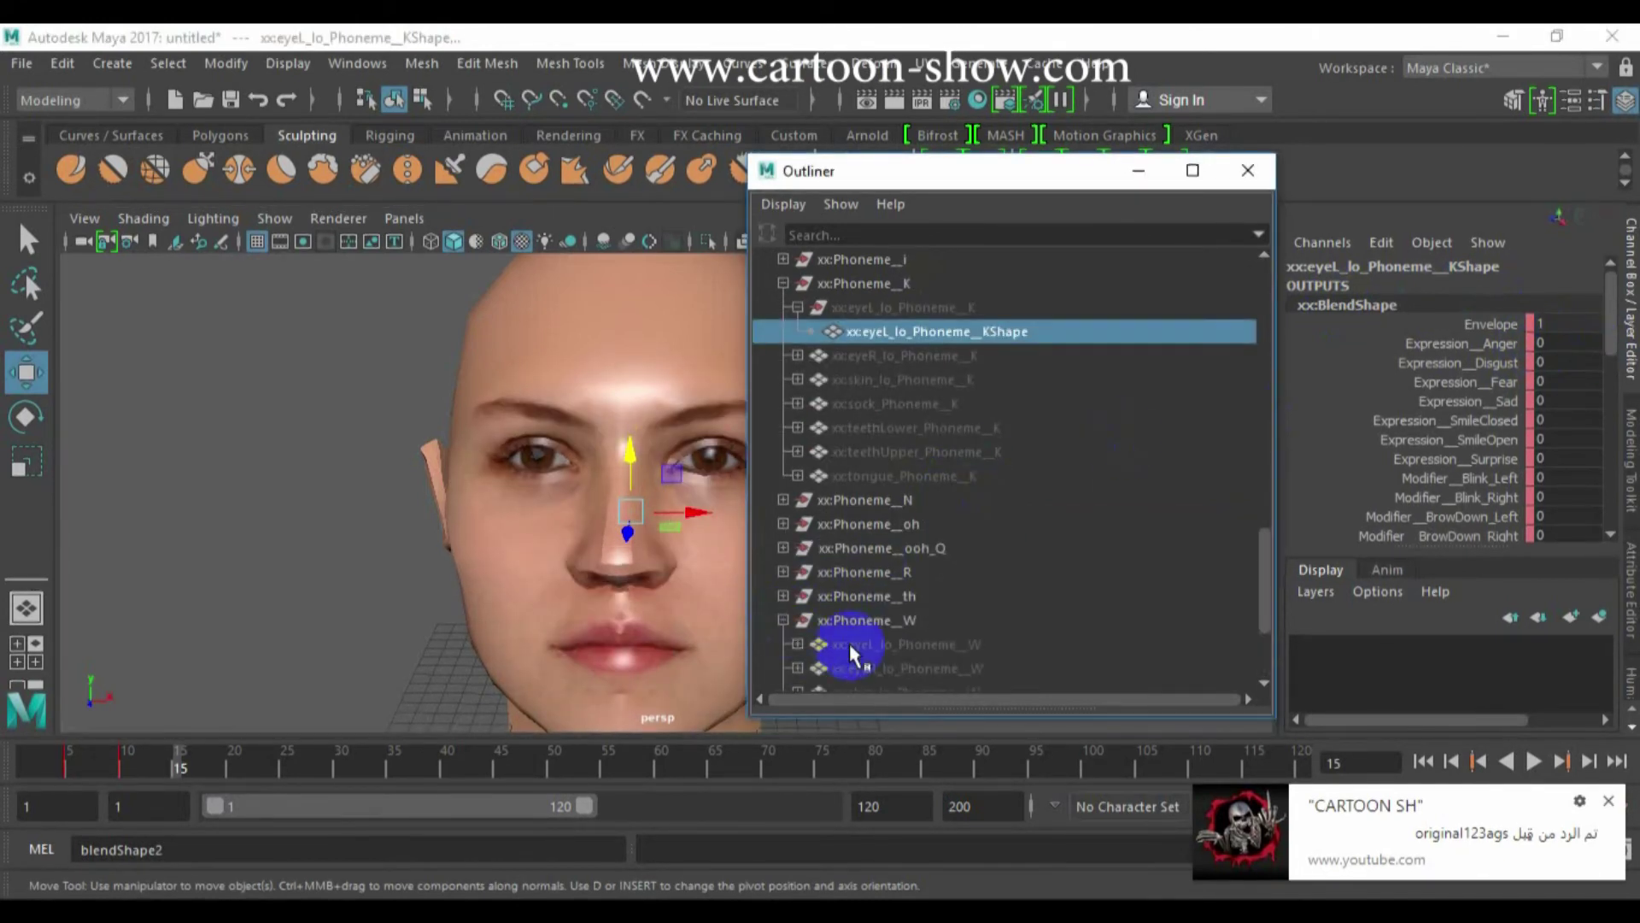
left_click(849, 644)
scroll(820, 616, "down", 4)
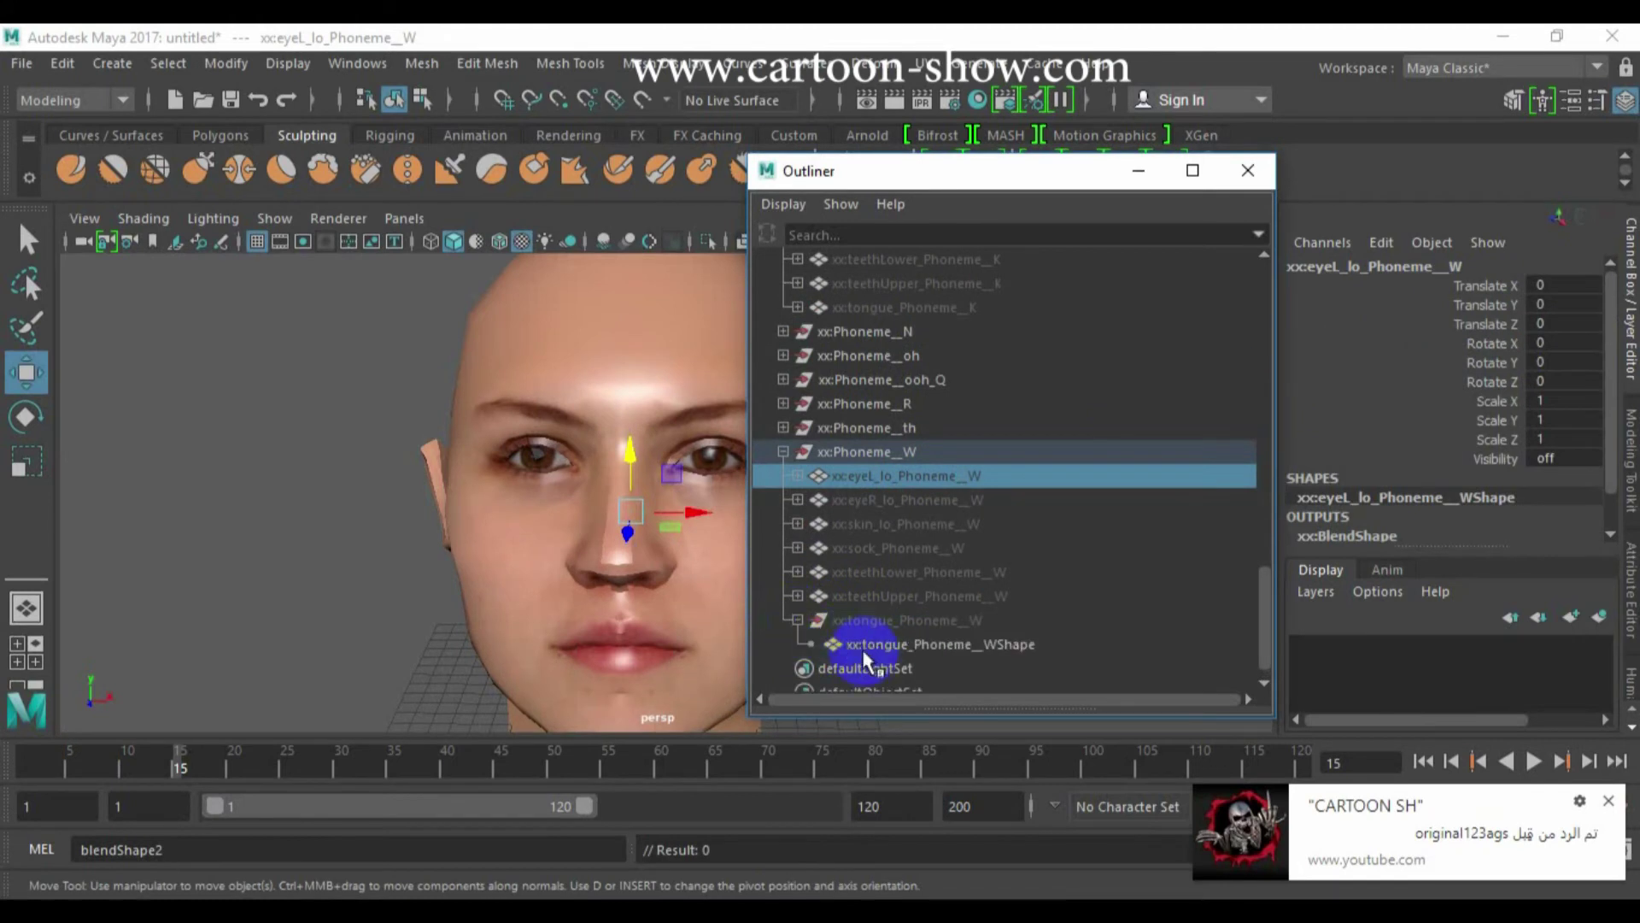
left_click(885, 648)
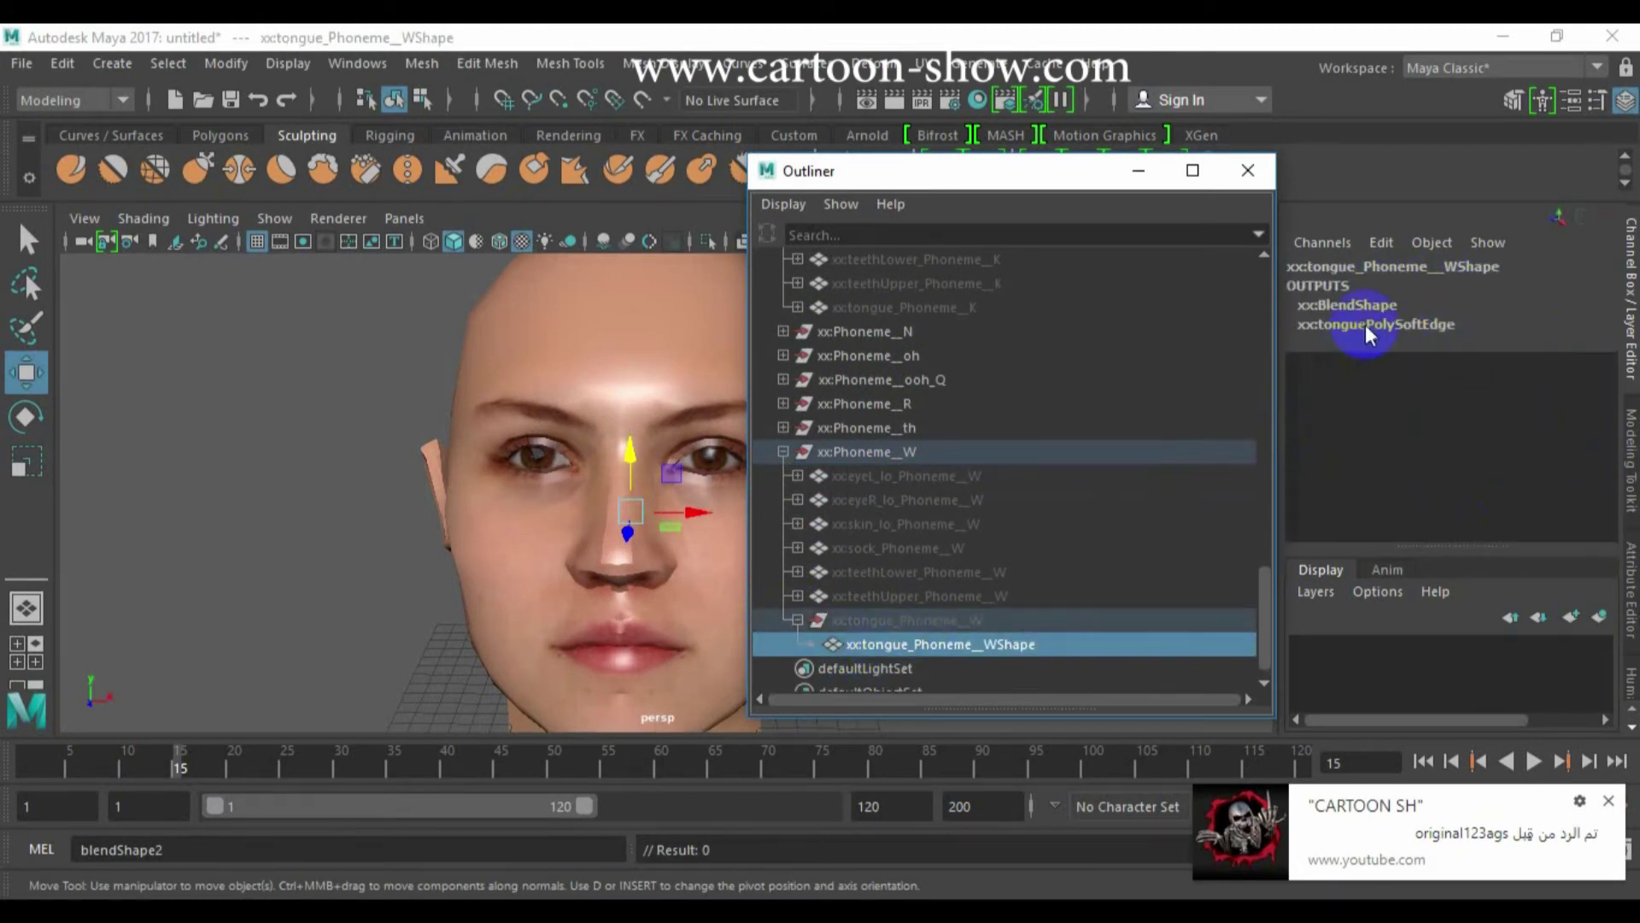
left_click(1317, 270)
left_click(1536, 268)
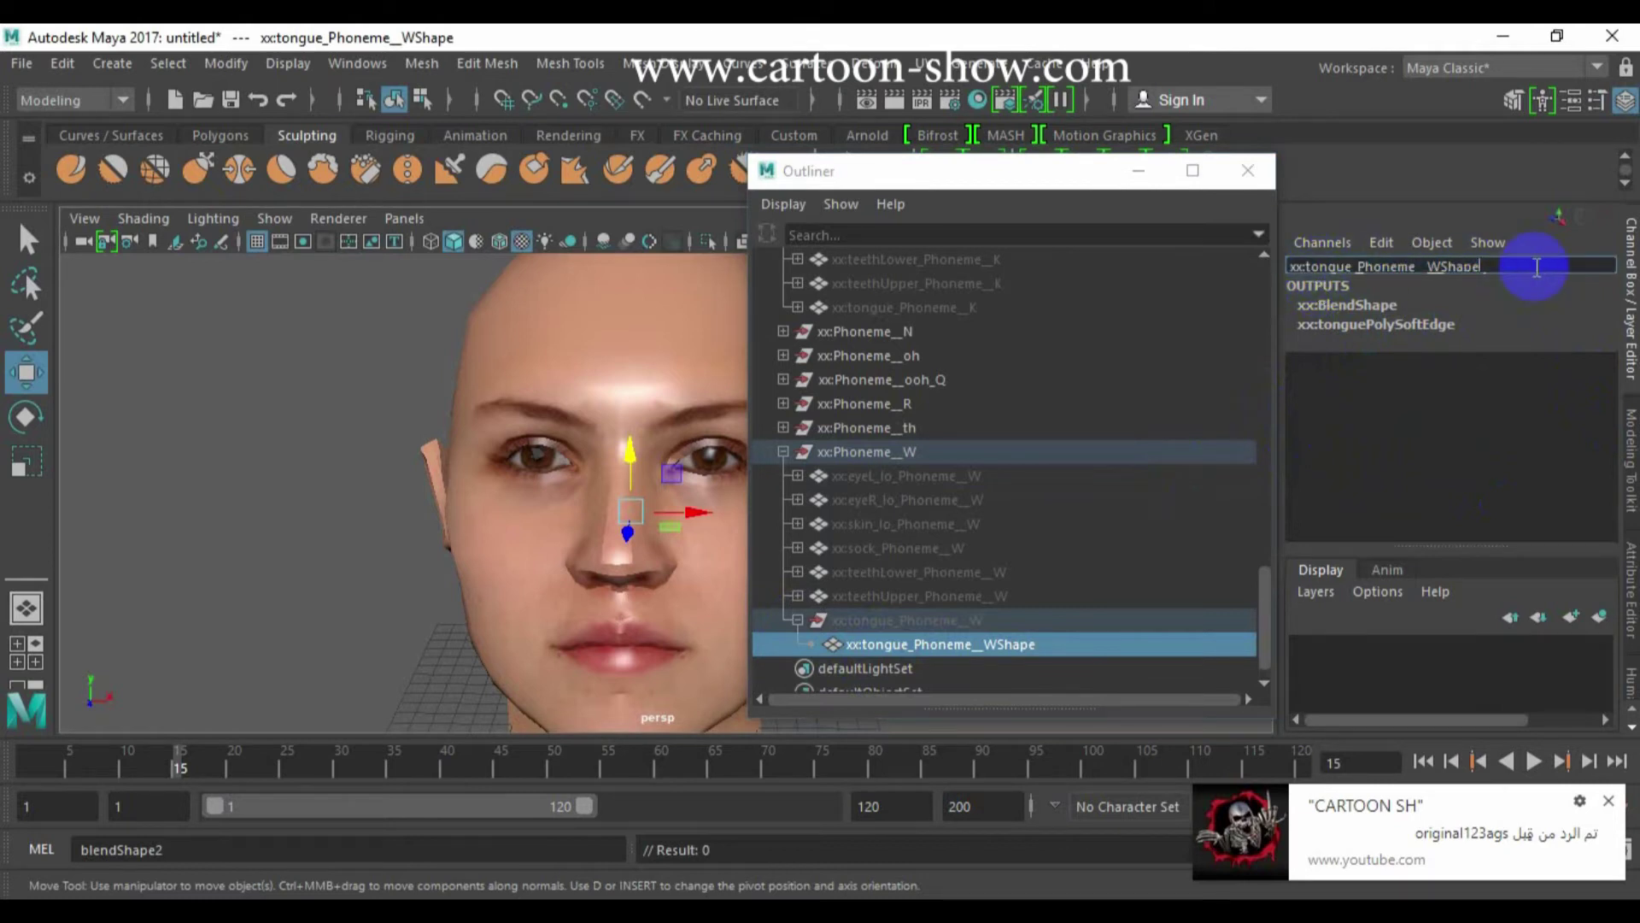
Select the skin's Phoneme__W shape and key its blend shape's Expression__Fear at 1 on frame 15
left_click(854, 523)
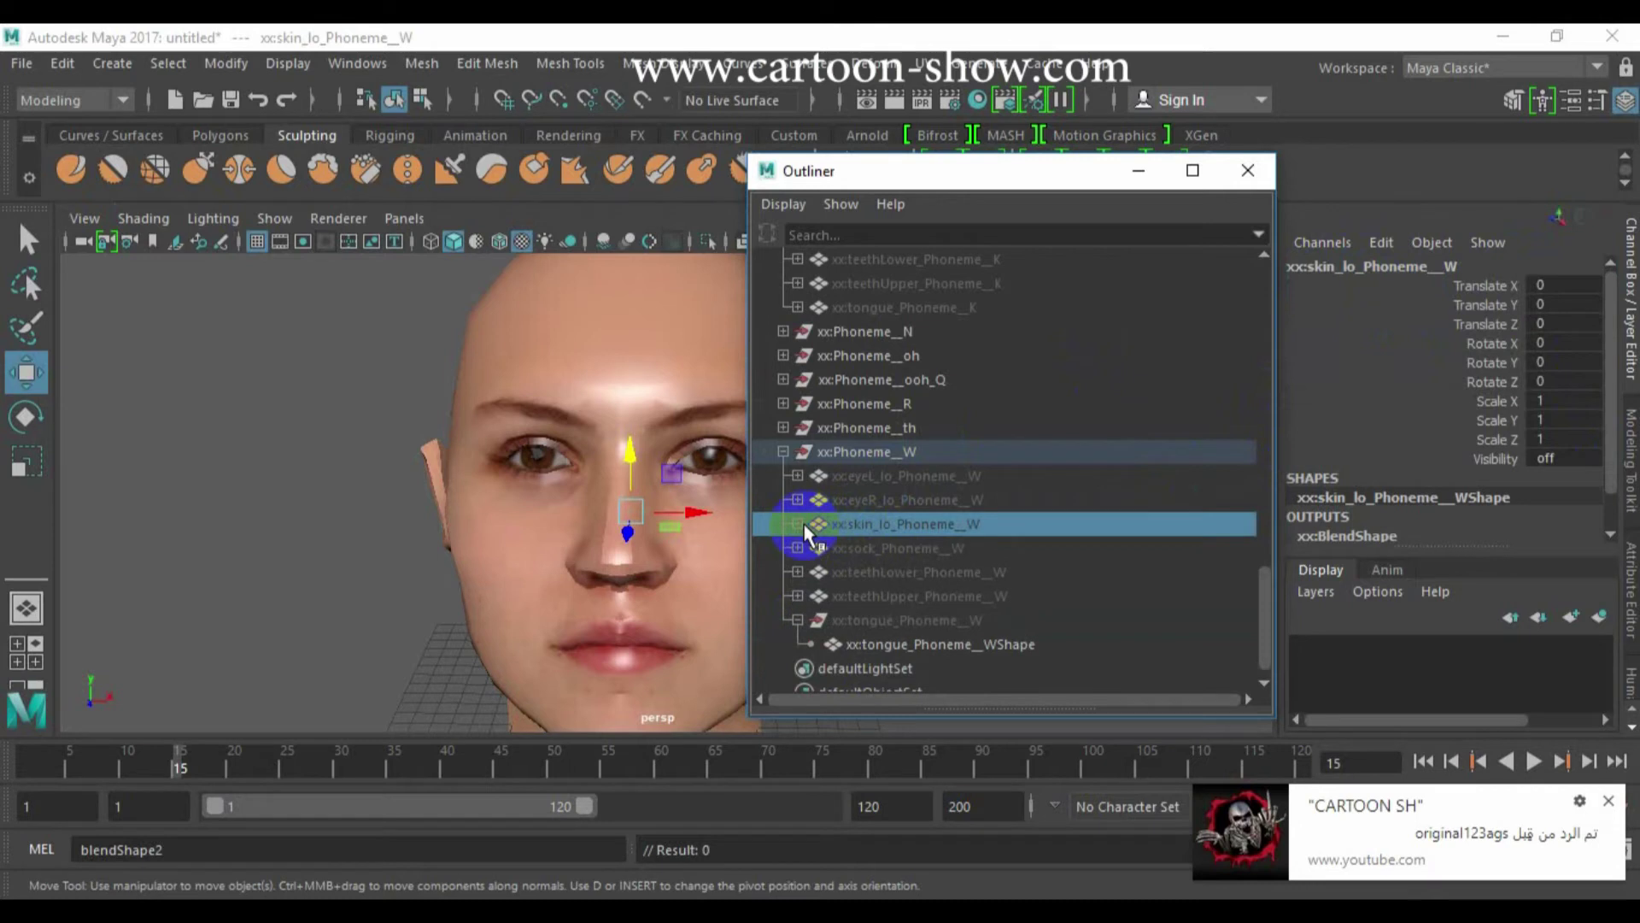
left_click(1551, 303)
mouse_move(1550, 303)
left_mouse_down("ctrl")
mouse_move(1595, 304)
mouse_move(1574, 303)
left_mouse_up("ctrl")
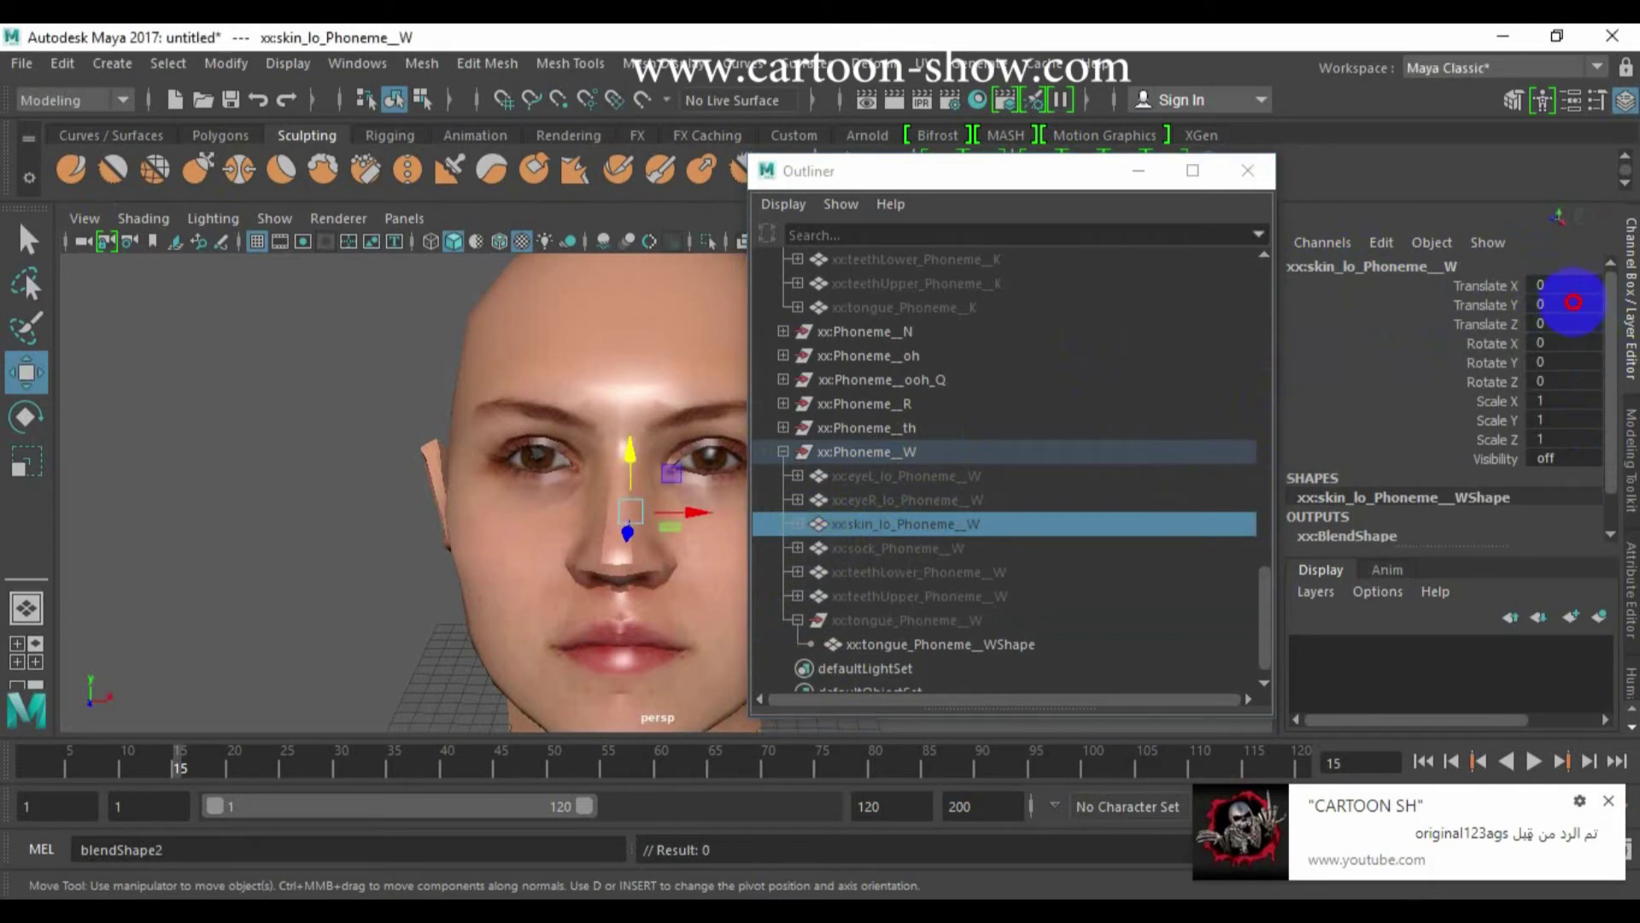
left_click(797, 523)
left_click(882, 547)
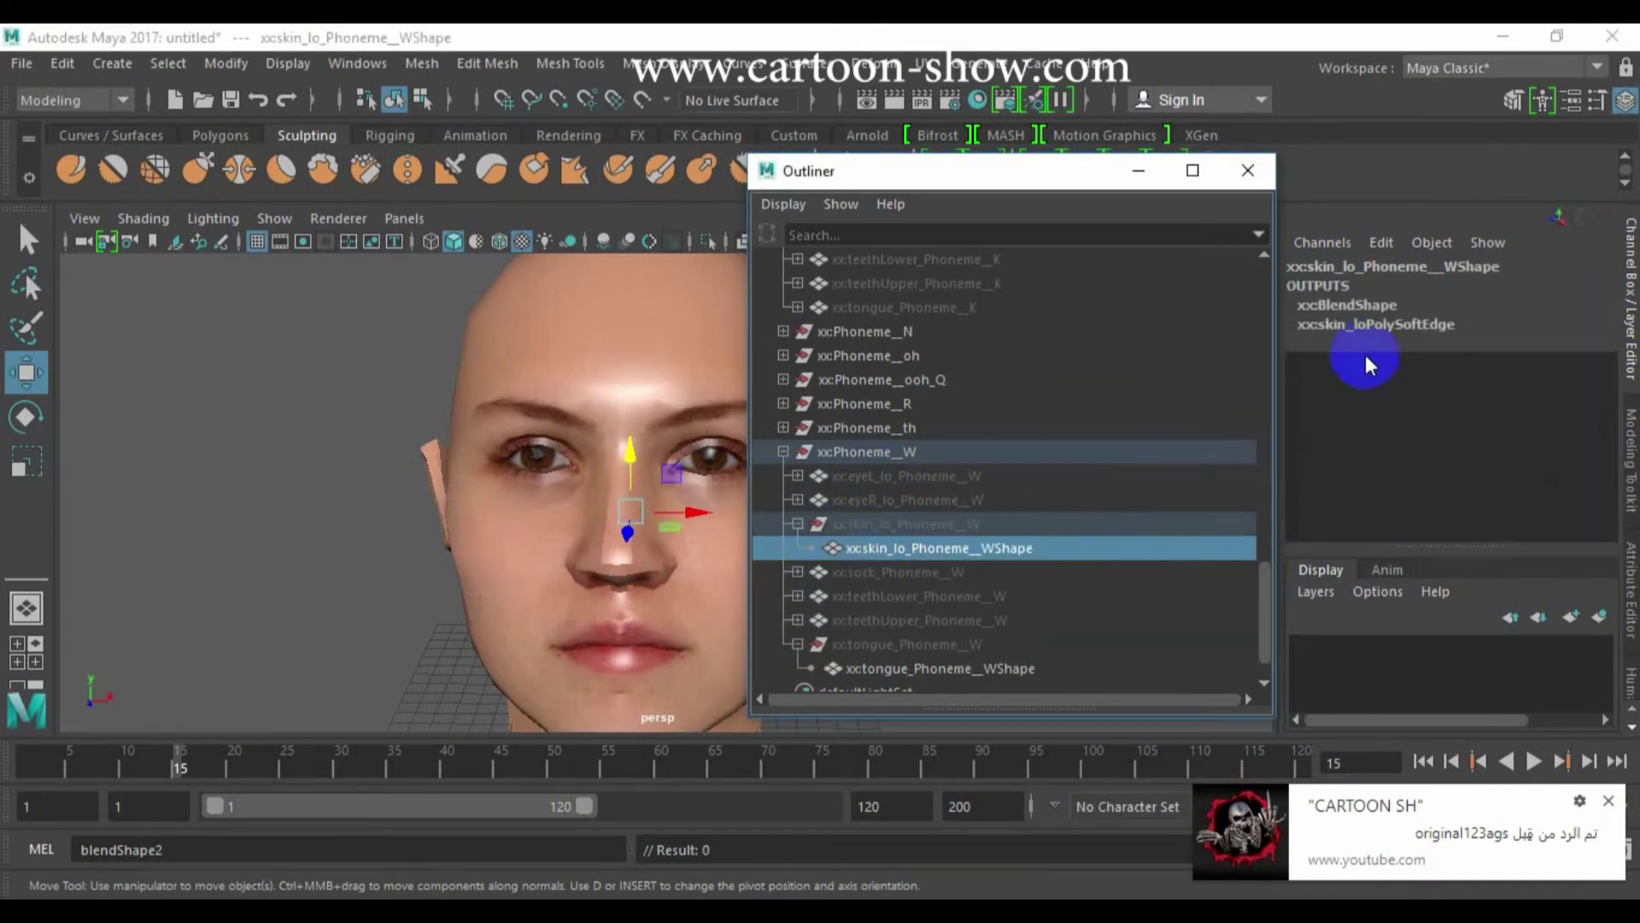
left_click(1351, 307)
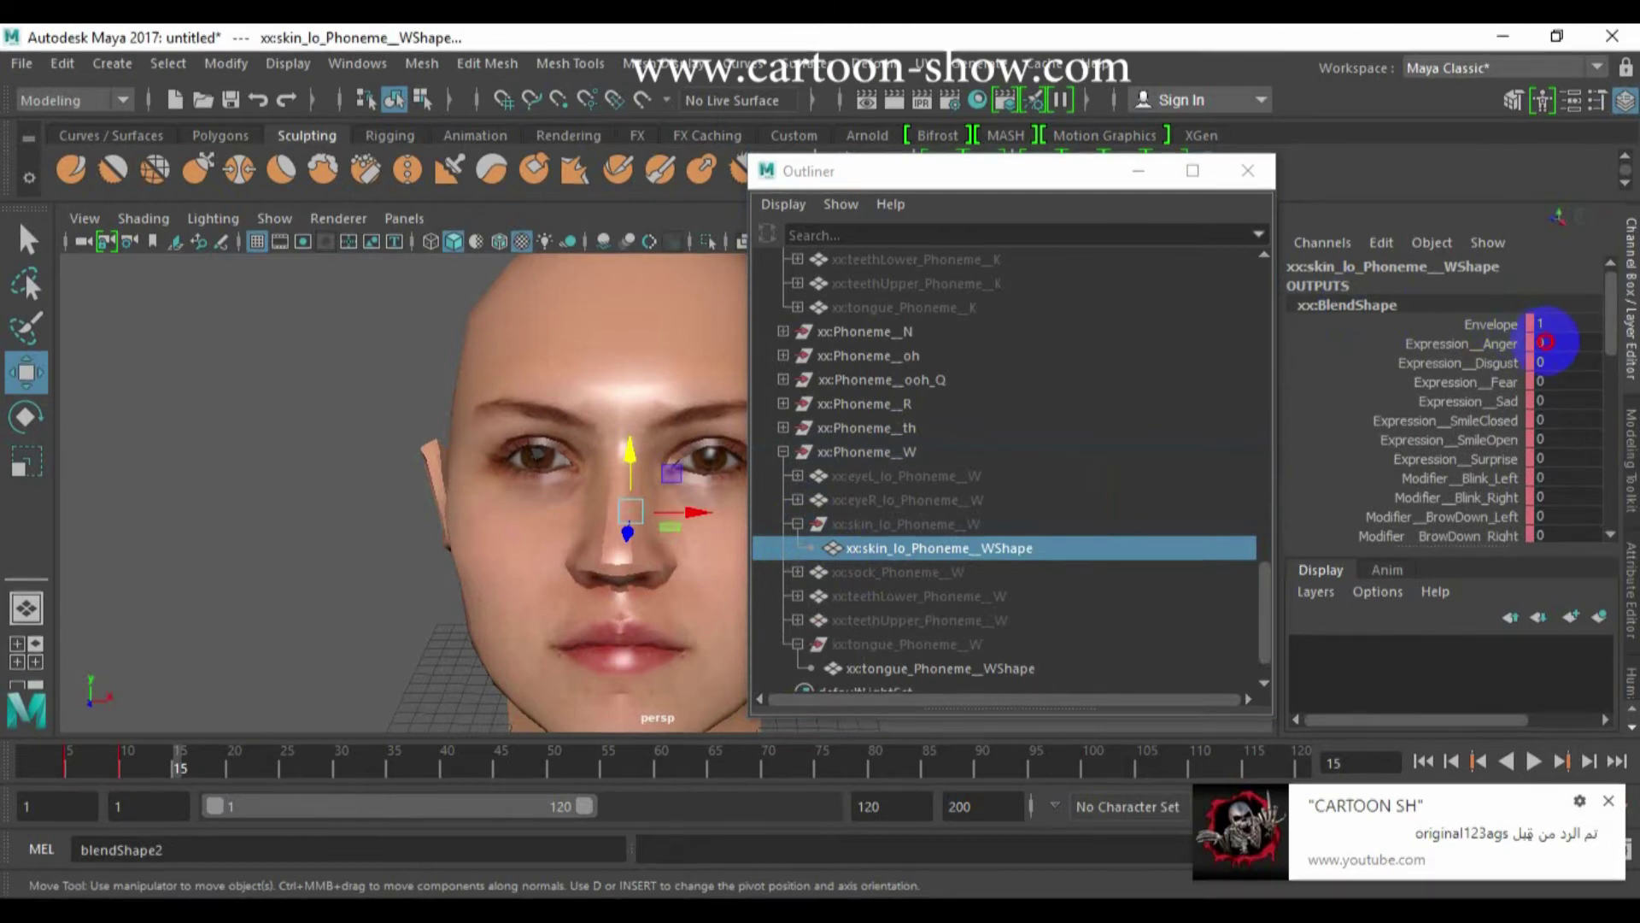
left_click_drag(1550, 341, 1536, 401, "ctrl")
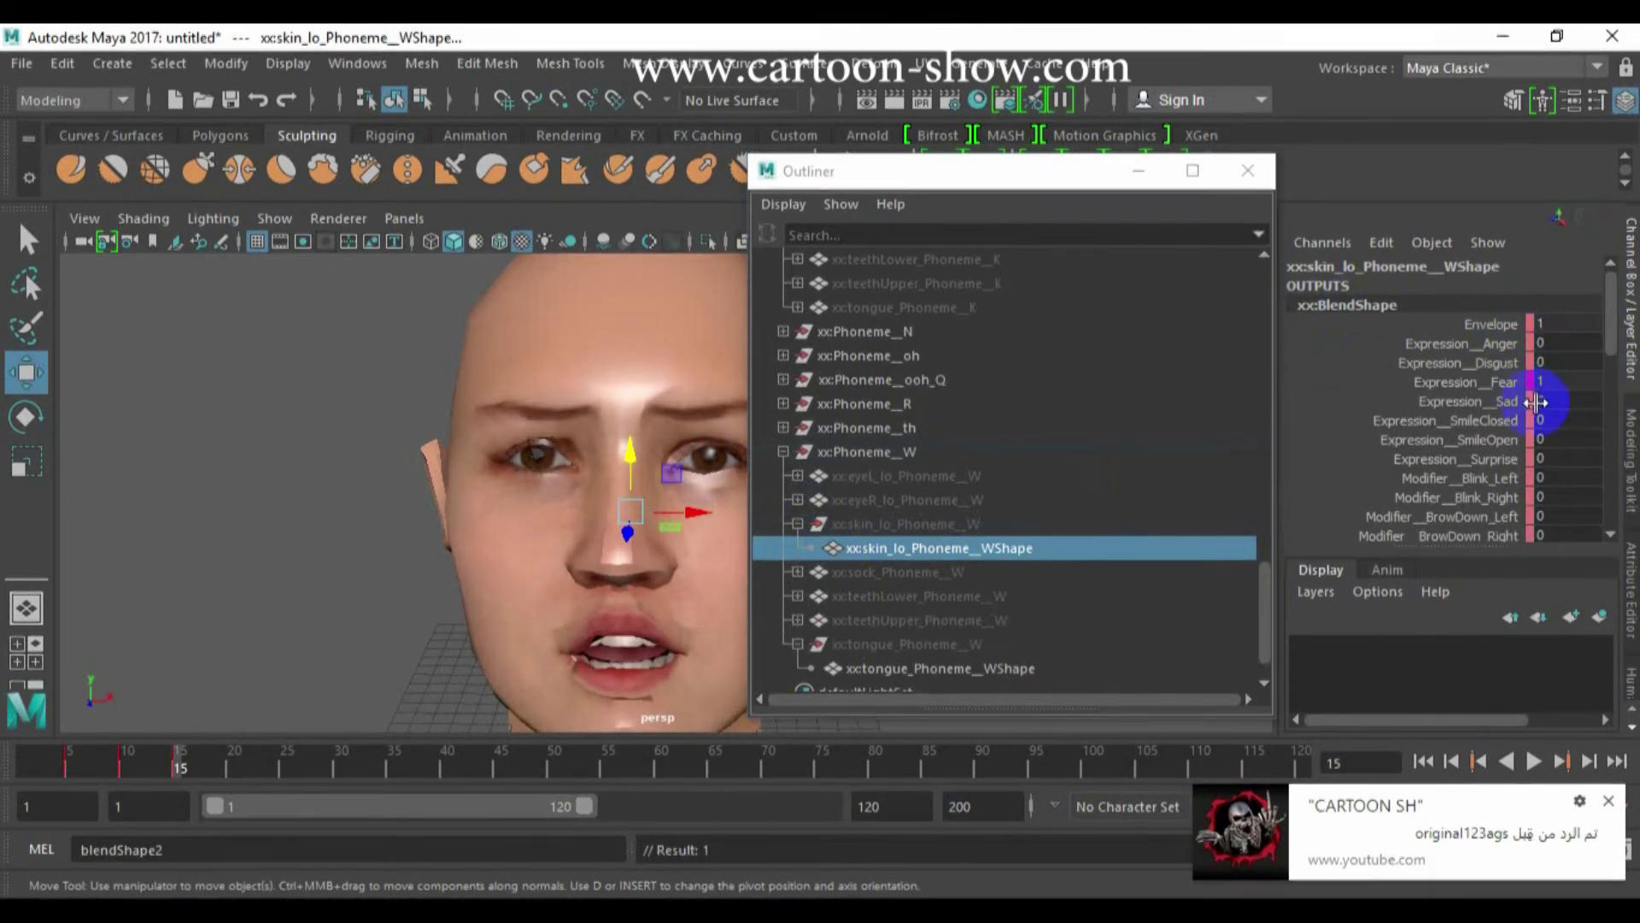
On frame 20, key Expression__Fear at 0 and Expression__Sad at 1
left_click(233, 756)
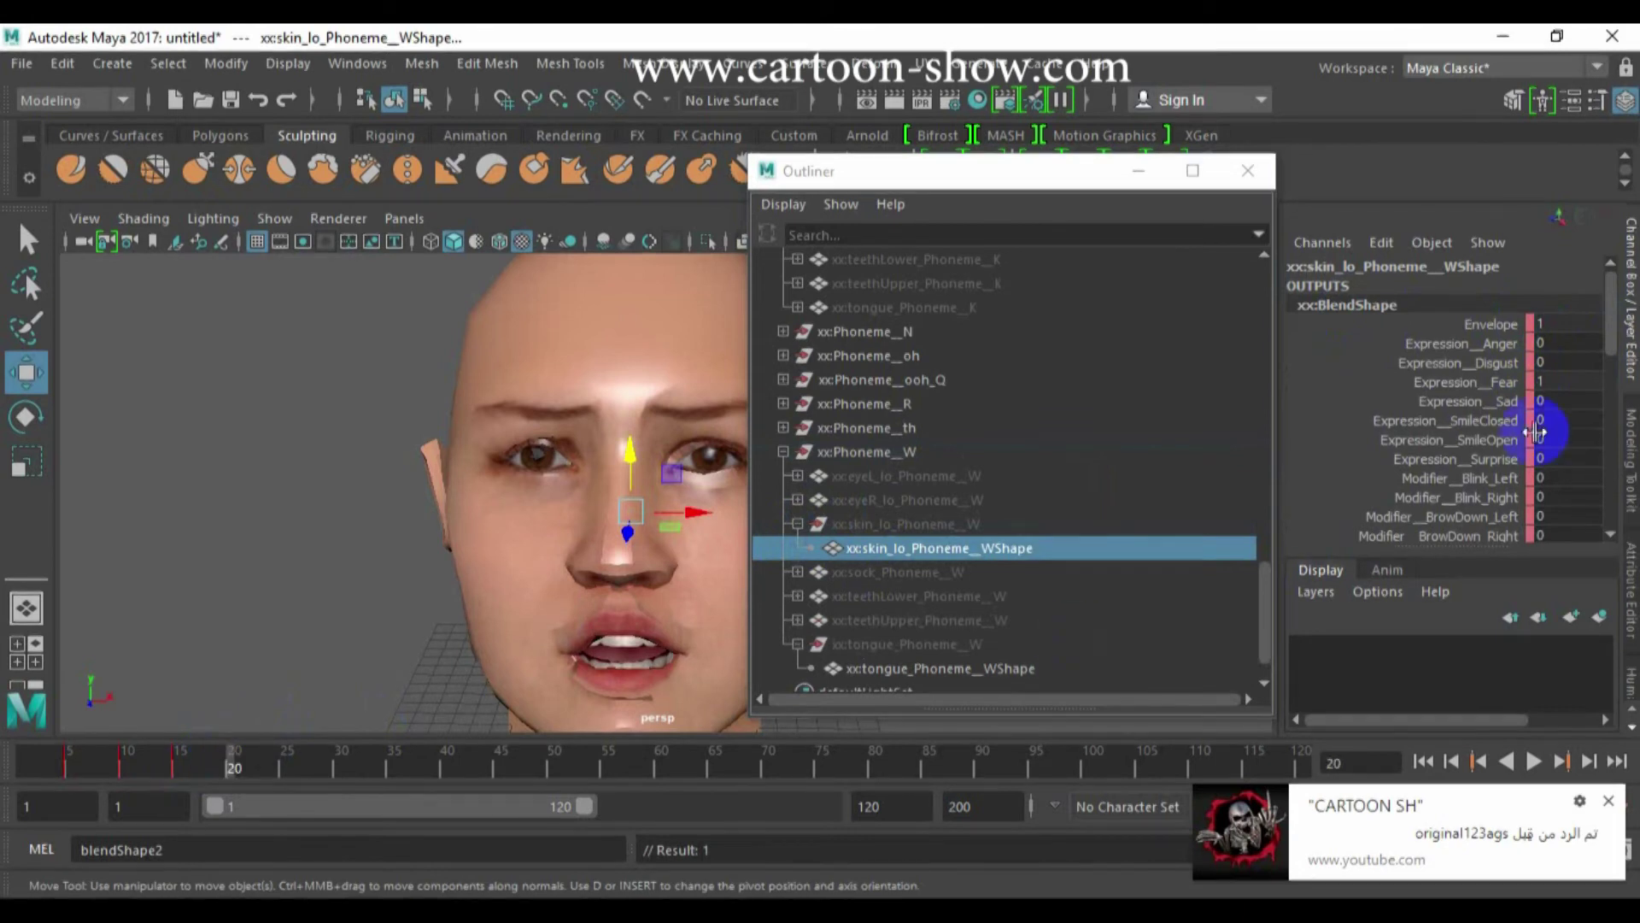
left_click_drag(1563, 400, 1596, 378)
type("0")
key("Return")
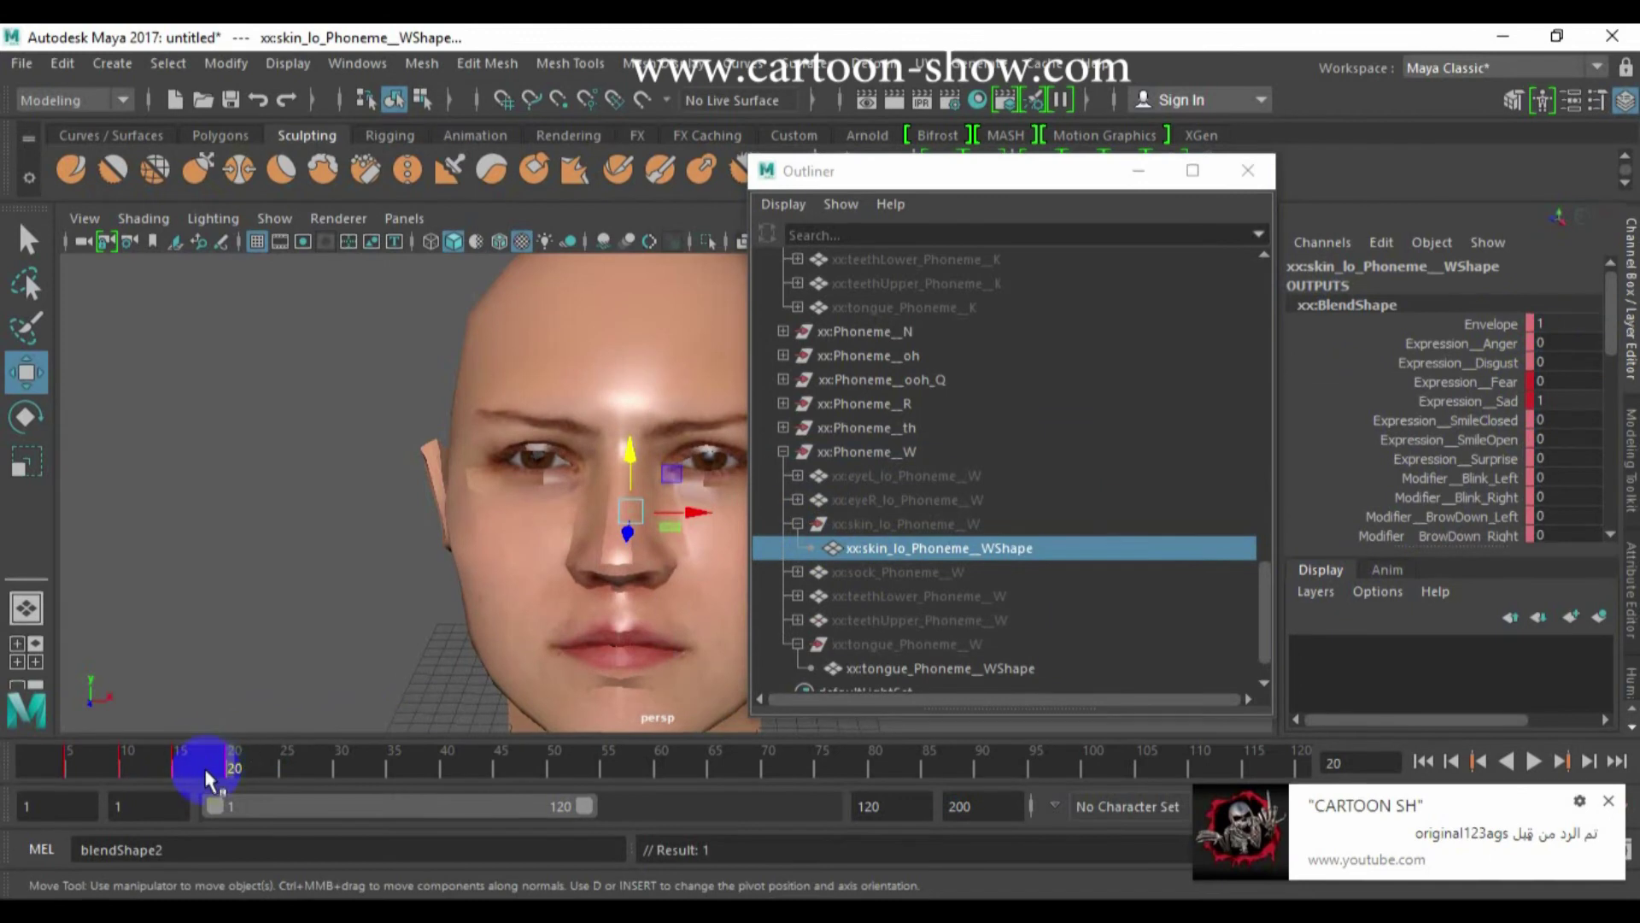
On frame 25, key Expression__Sad at 0 and Expression__SmileClosed at 1
left_click(282, 756)
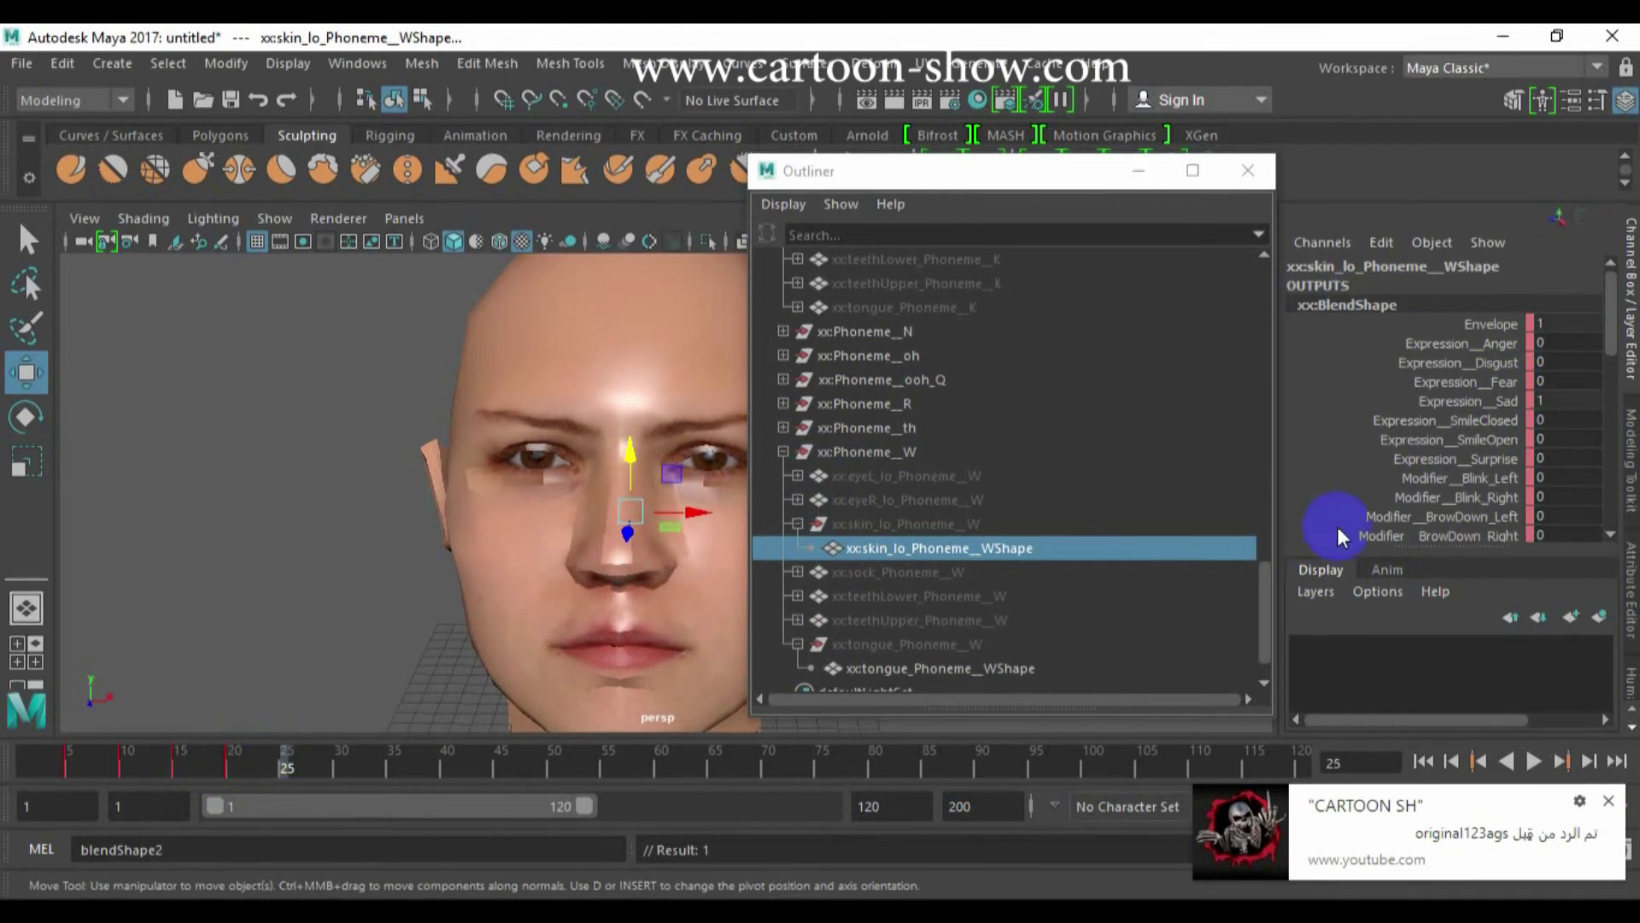
left_click_drag(1552, 401, 1551, 399)
left_click(1551, 420)
type("1")
key("Return")
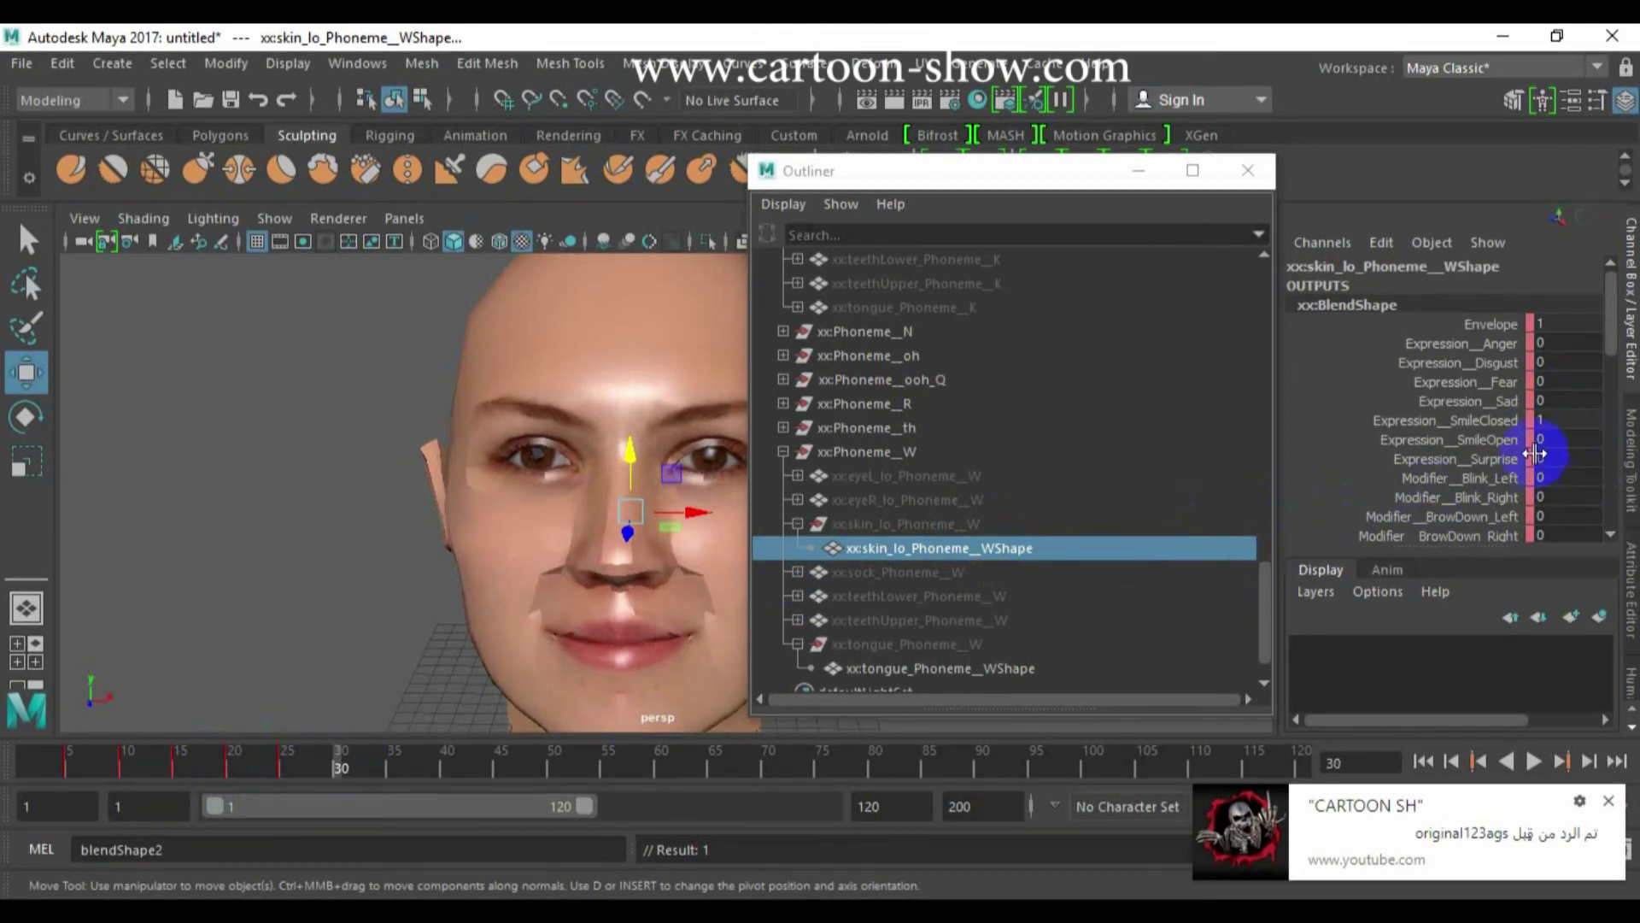
On frame 30, key Expression__SmileClosed at 0 and Expression__SmileOpen at 1
type("0")
key("Return")
type("1")
key("Return")
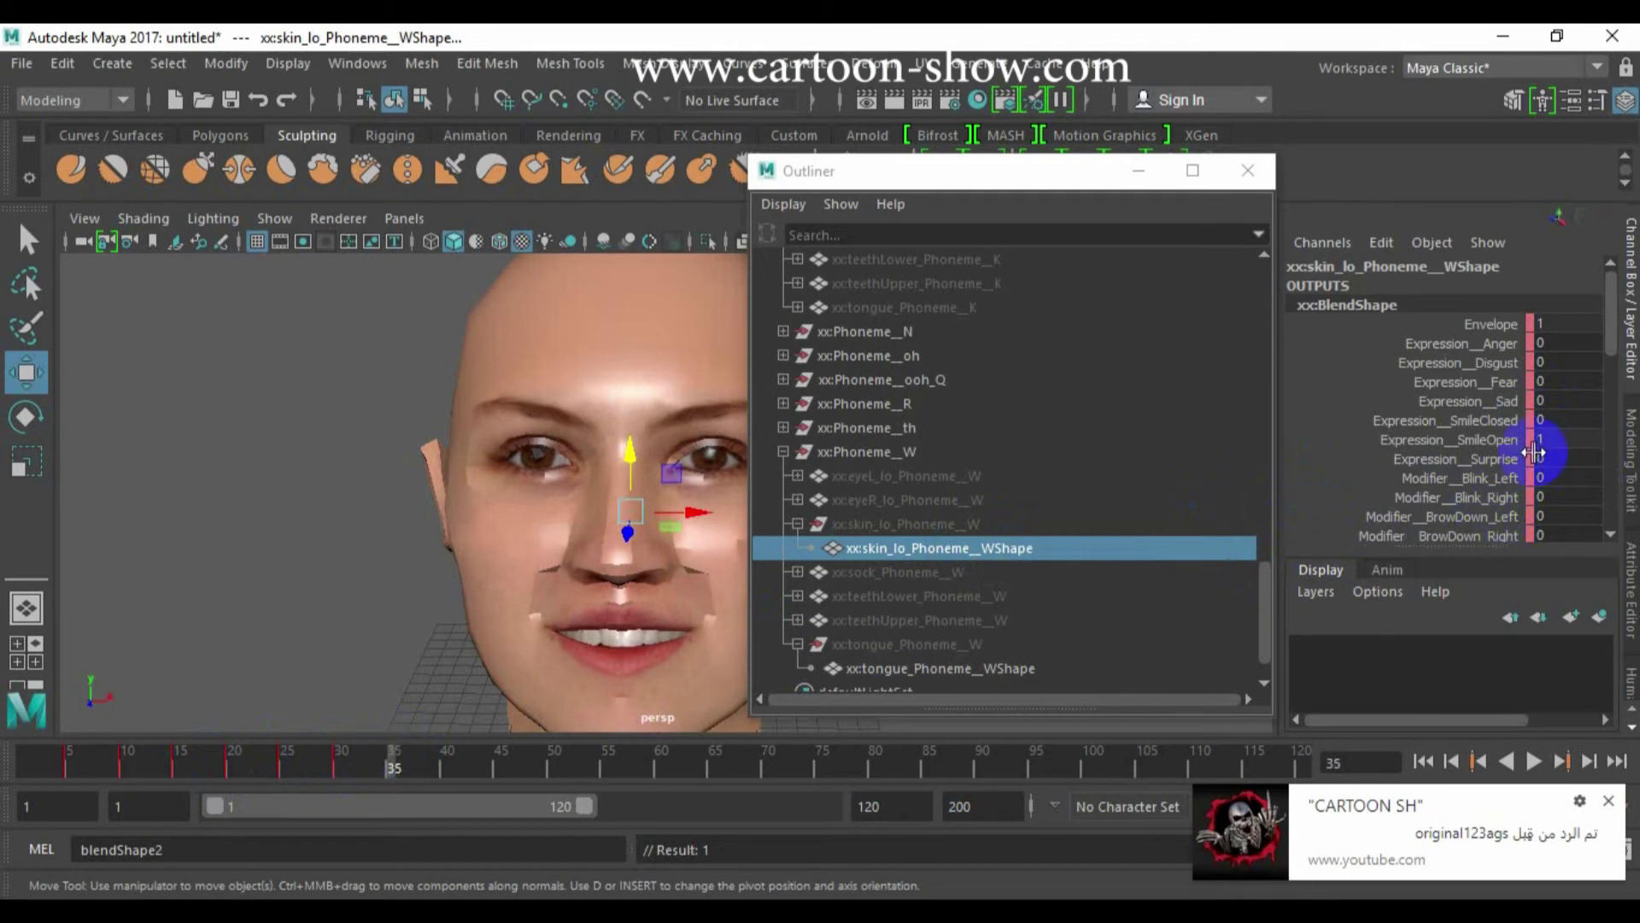
On frame 35, key Expression__SmileOpen at 0 and Expression__Surprise at 1
type("0")
key("Return")
type("1")
key("Return")
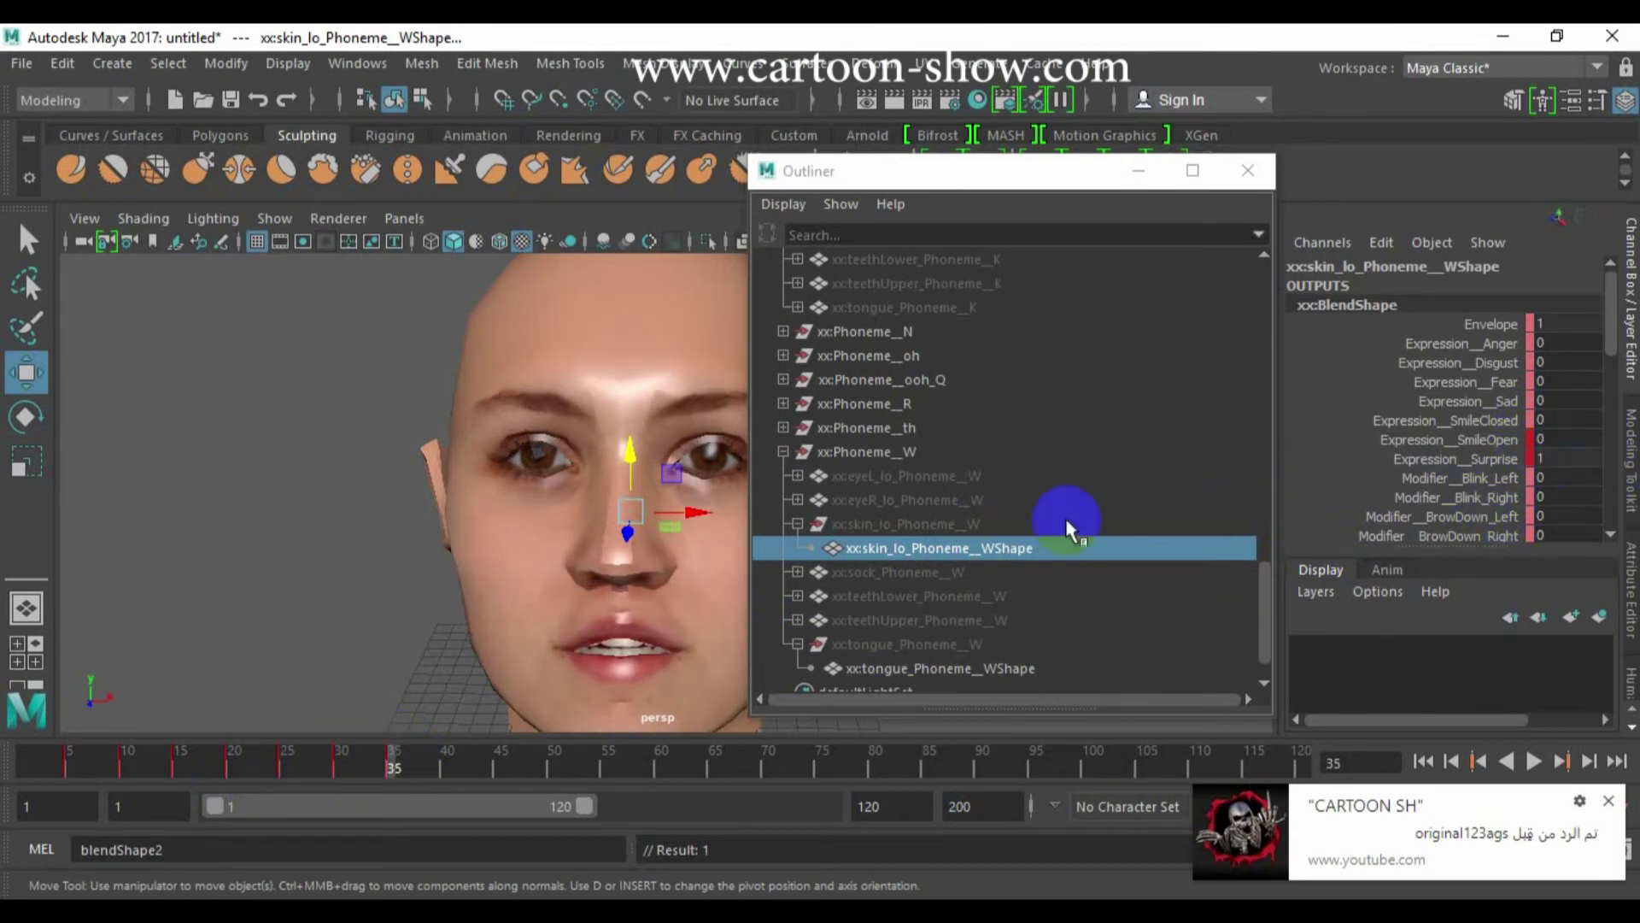
Key Expression__Surprise at 0 and Modifier__Blink_Left at 1 on frame 40, and Blink_Left at 0 and Blink_Right at 1 on frame 45
left_click_drag(1563, 459, 1603, 468)
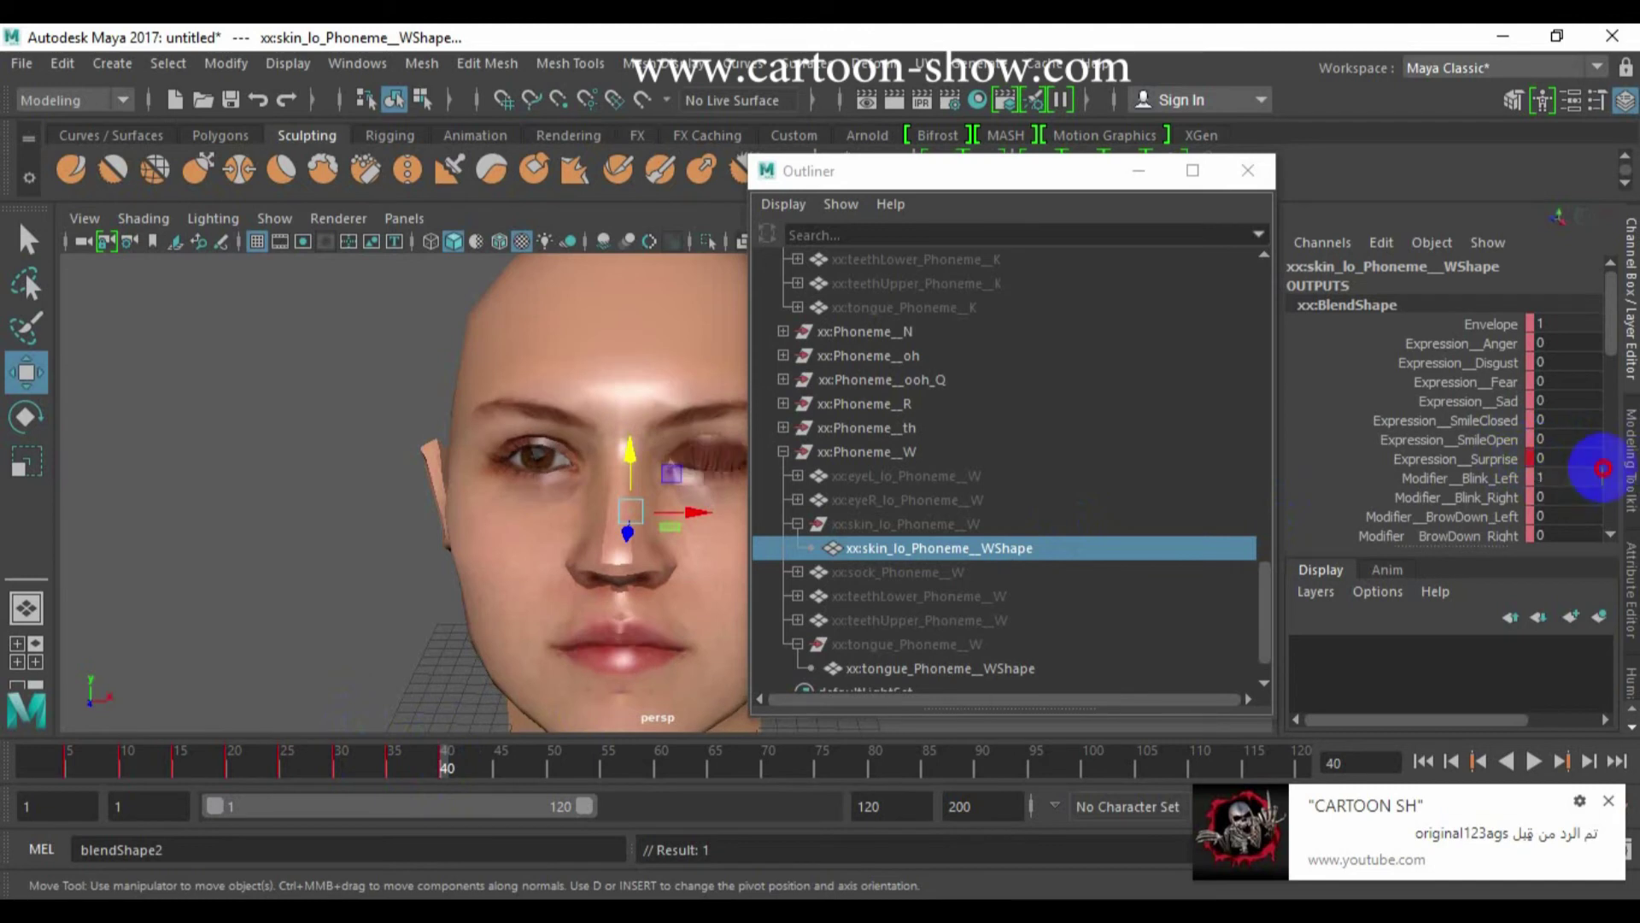
left_click(497, 752)
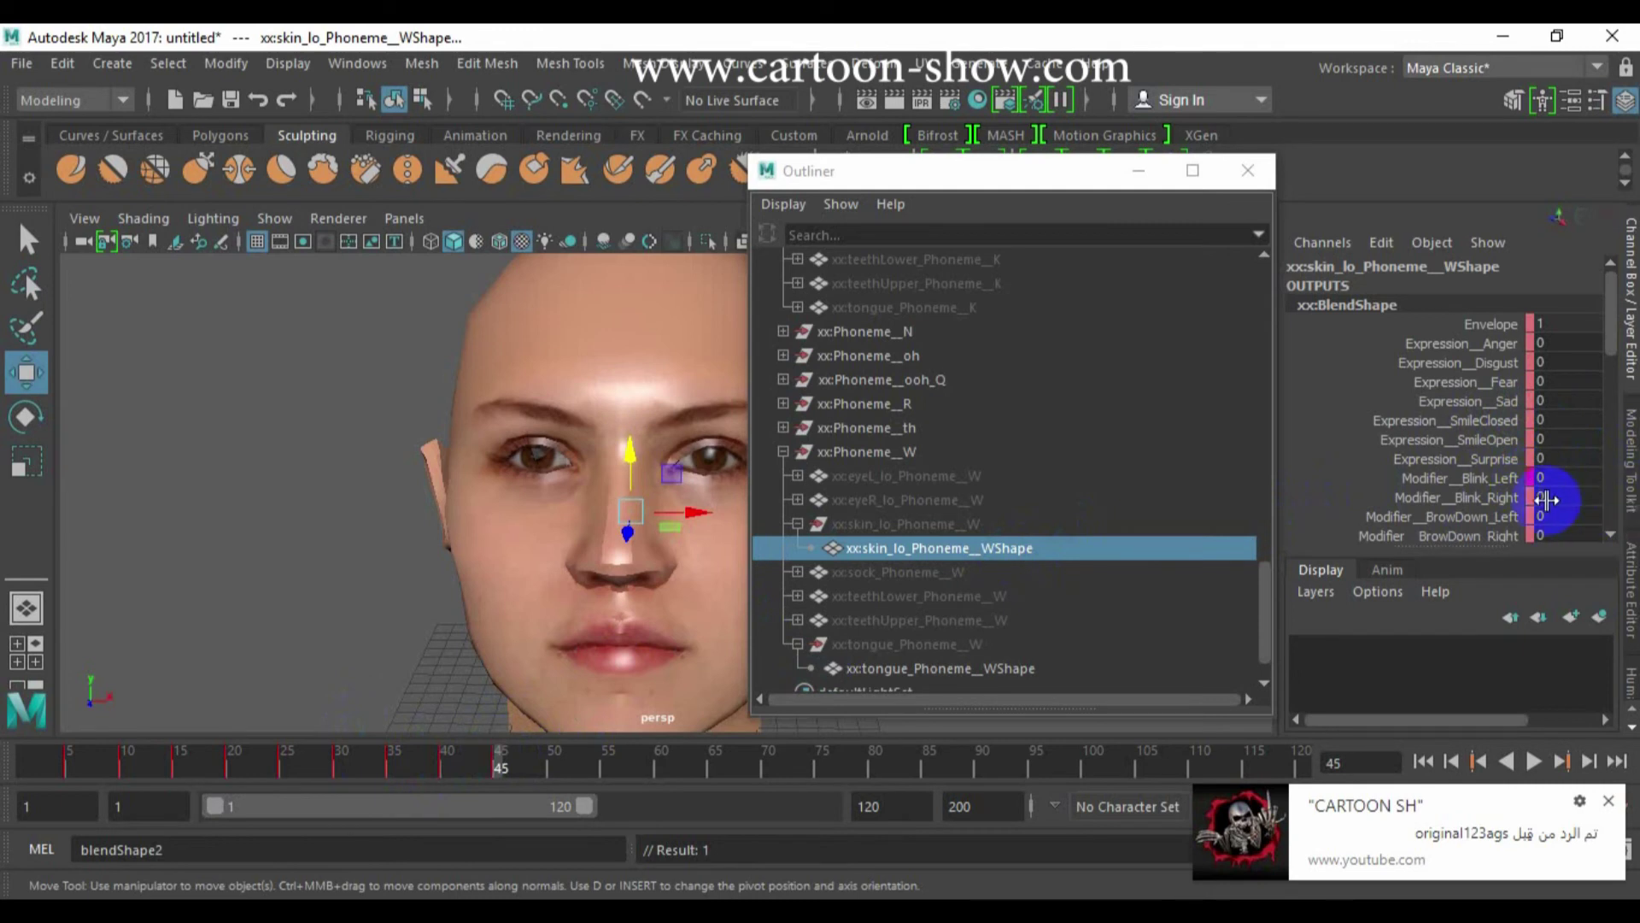
left_click_drag(1547, 500, 1603, 498)
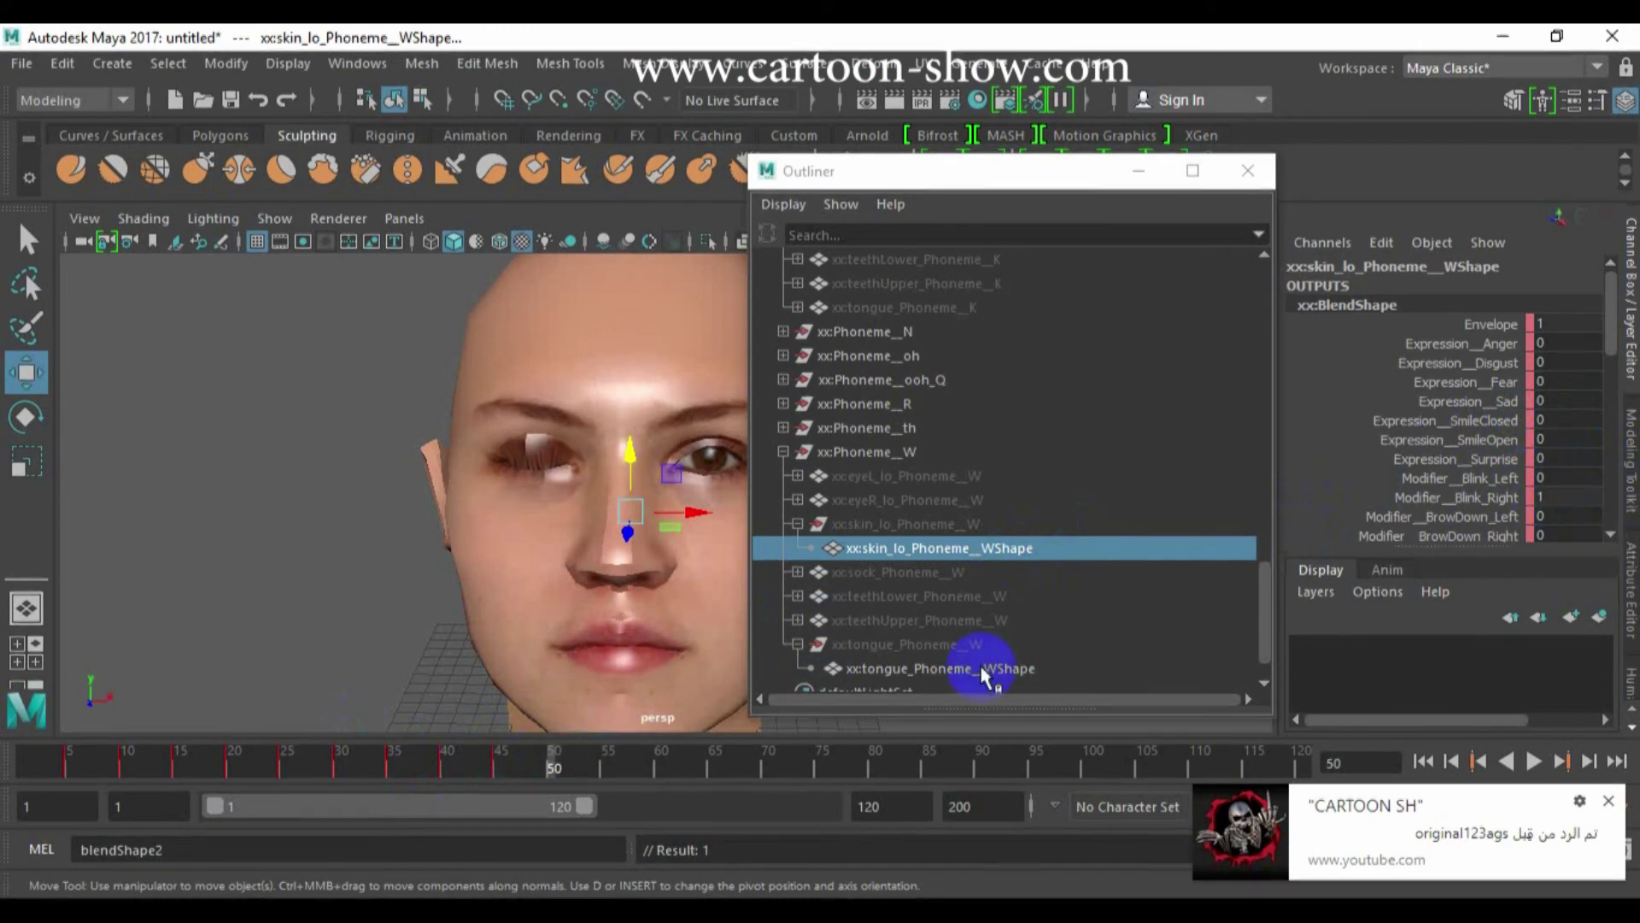
Key Blink_Right at 0 and BrowDown_Left at 1 on frame 50, and BrowDown_Left at 0 and BrowDown_Right at 1 on frame 55
left_click(1576, 495)
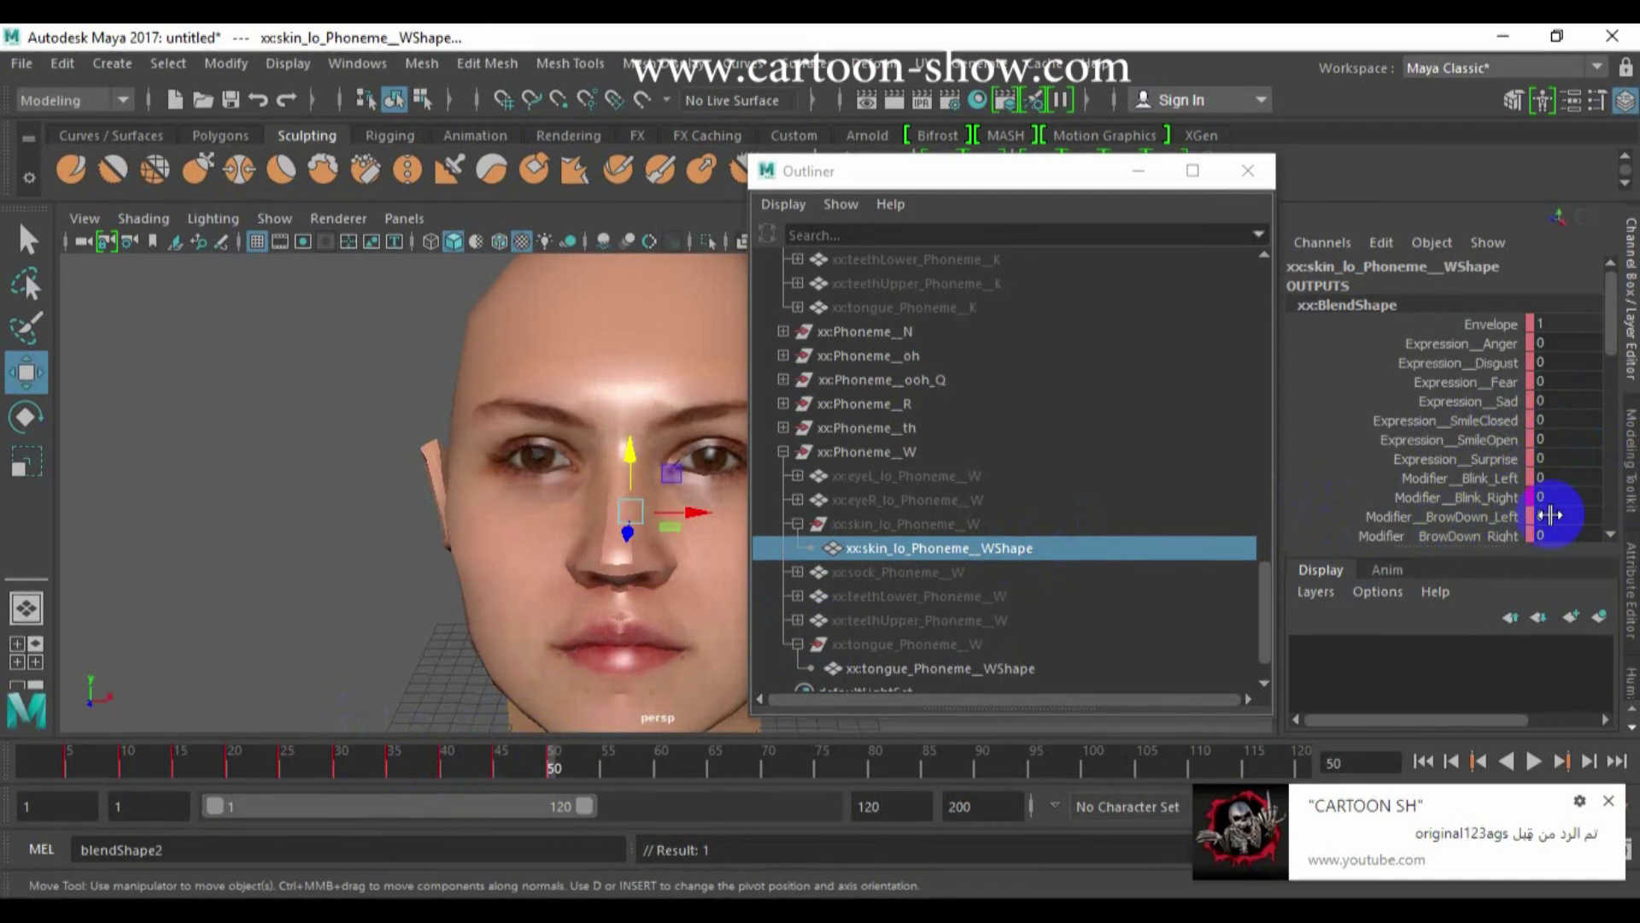
left_click_drag(1551, 515, 1603, 514)
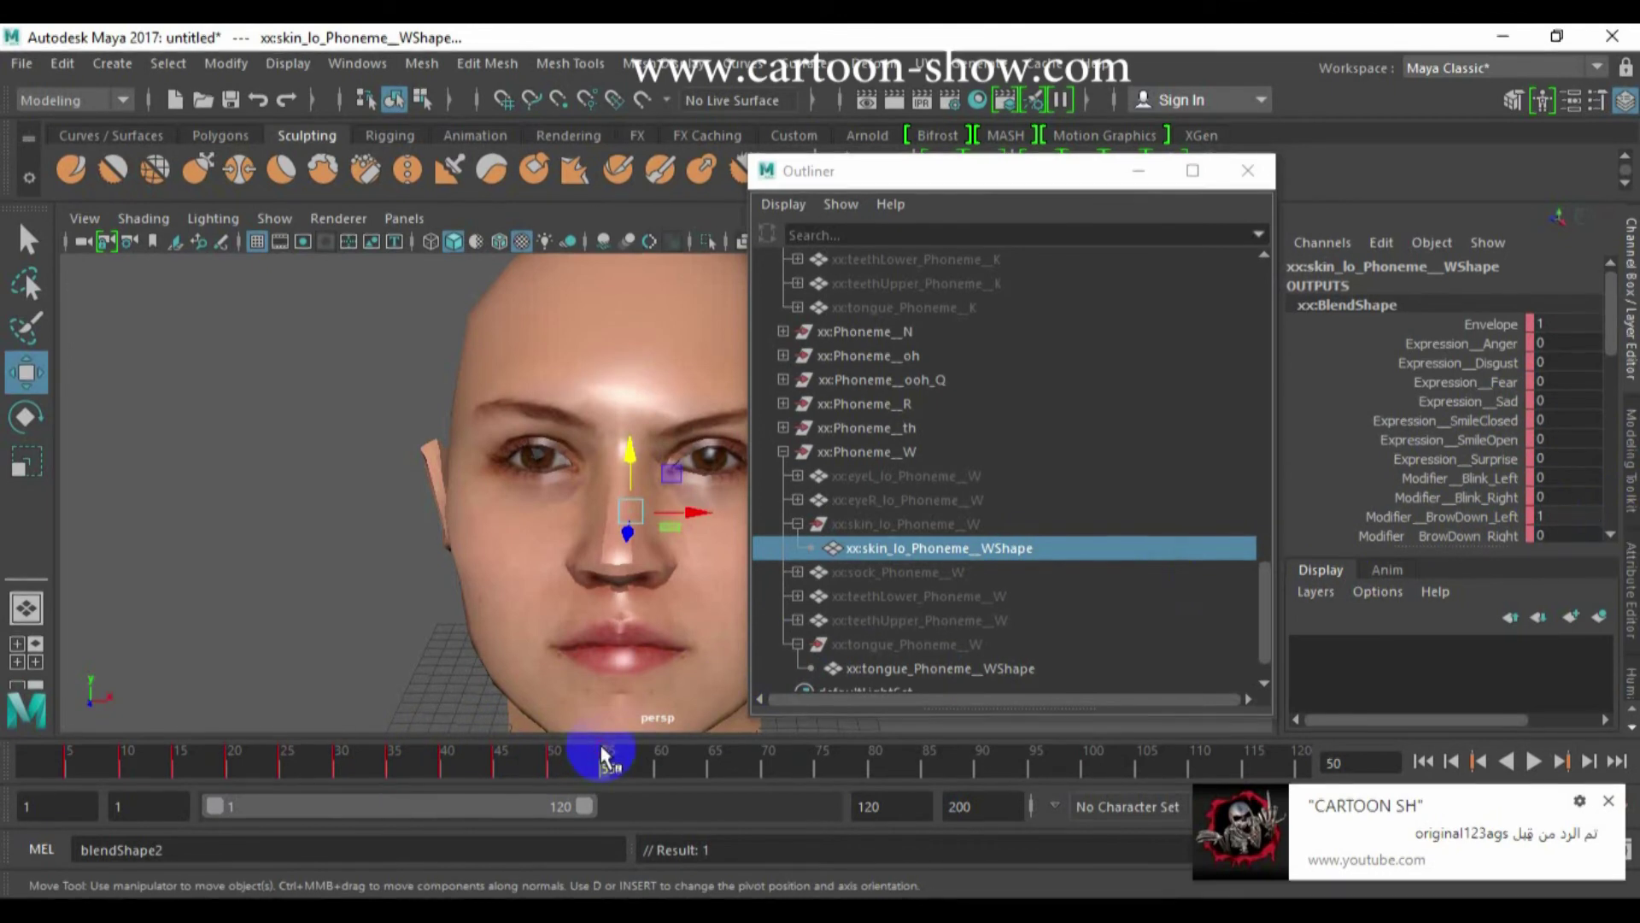
mouse_move(1603, 511)
left_mouse_down()
mouse_move(1549, 513)
mouse_move(1603, 533)
left_mouse_up()
left_click_drag(1612, 339, 1611, 391)
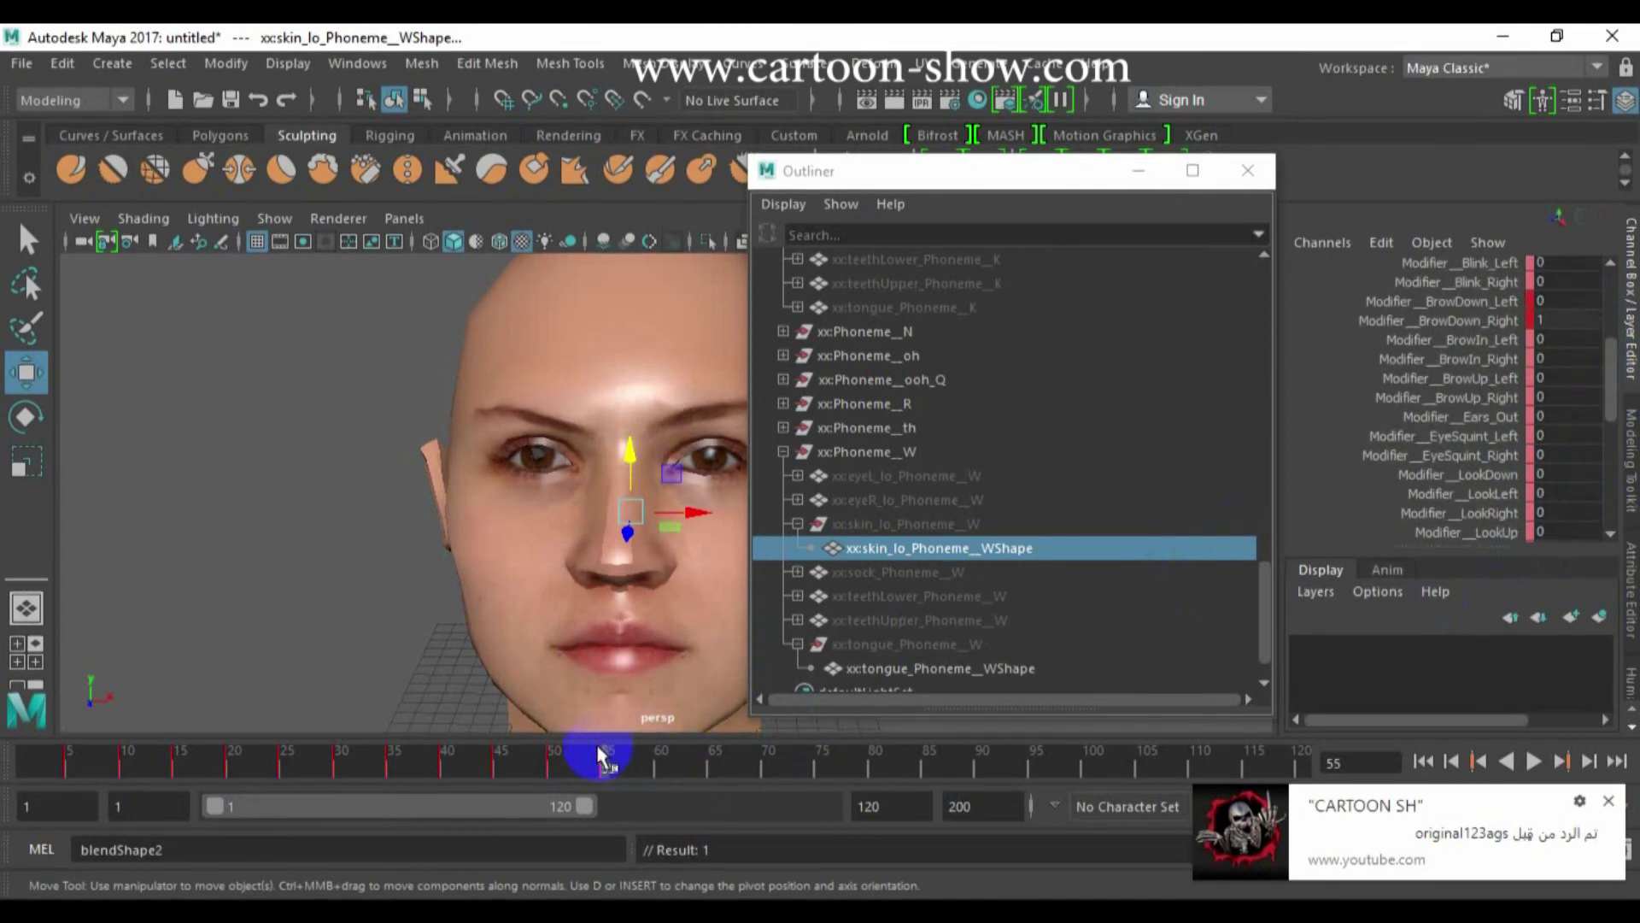
Close the Outliner, return to frame 1 and display the head's skin mesh in smooth preview
left_click(1248, 170)
left_click_drag(614, 758, 3, 782)
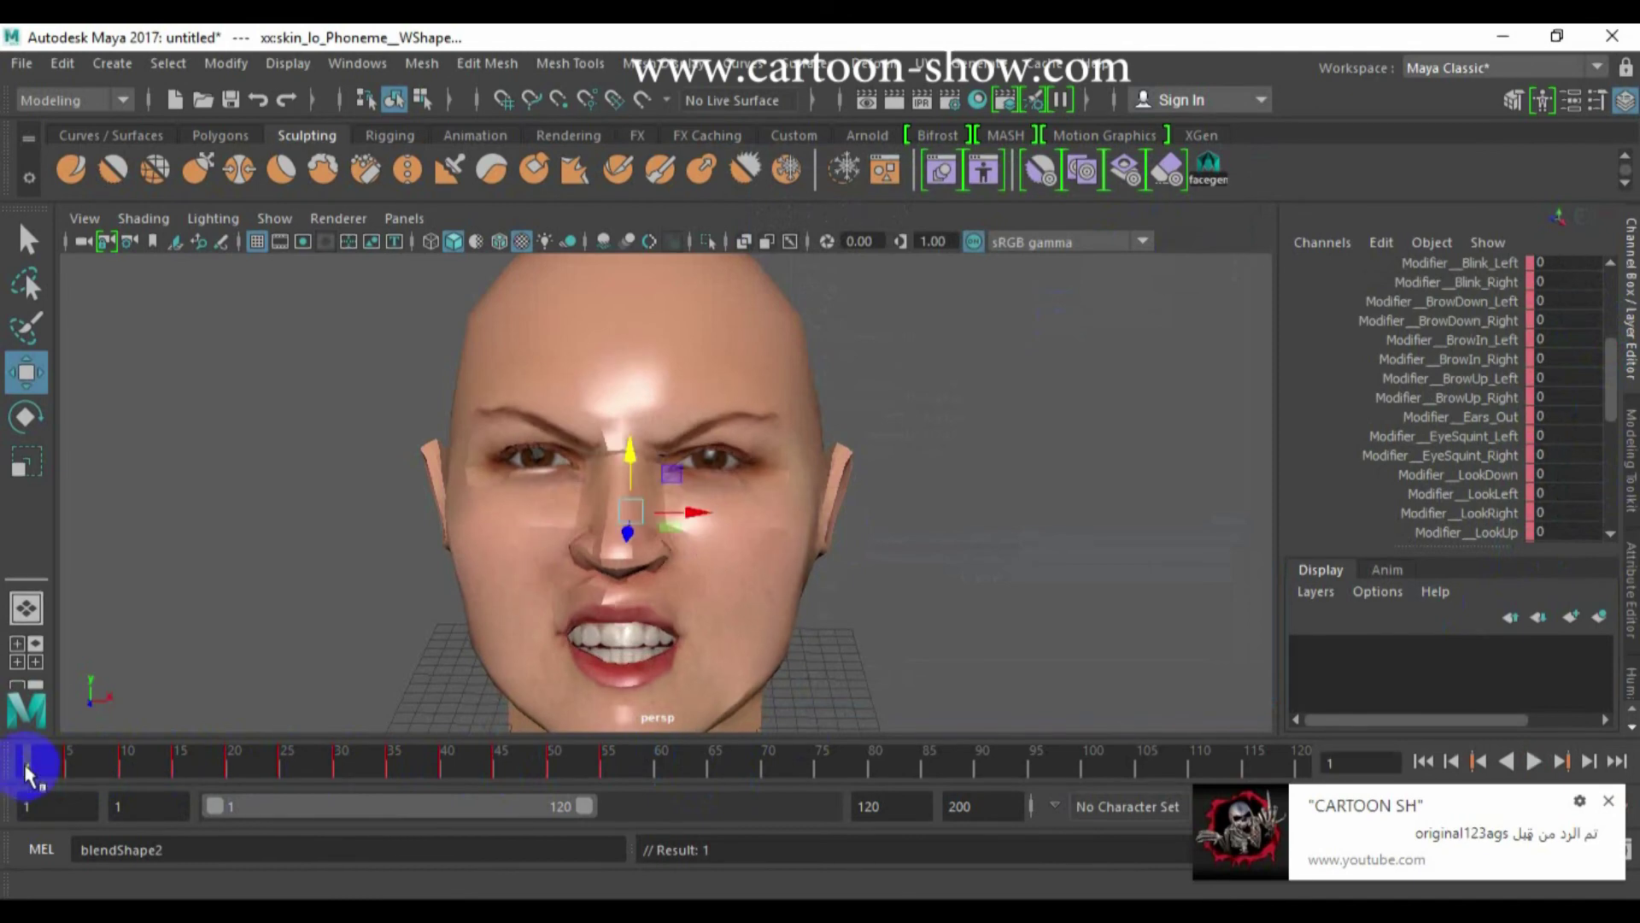
left_click(731, 432)
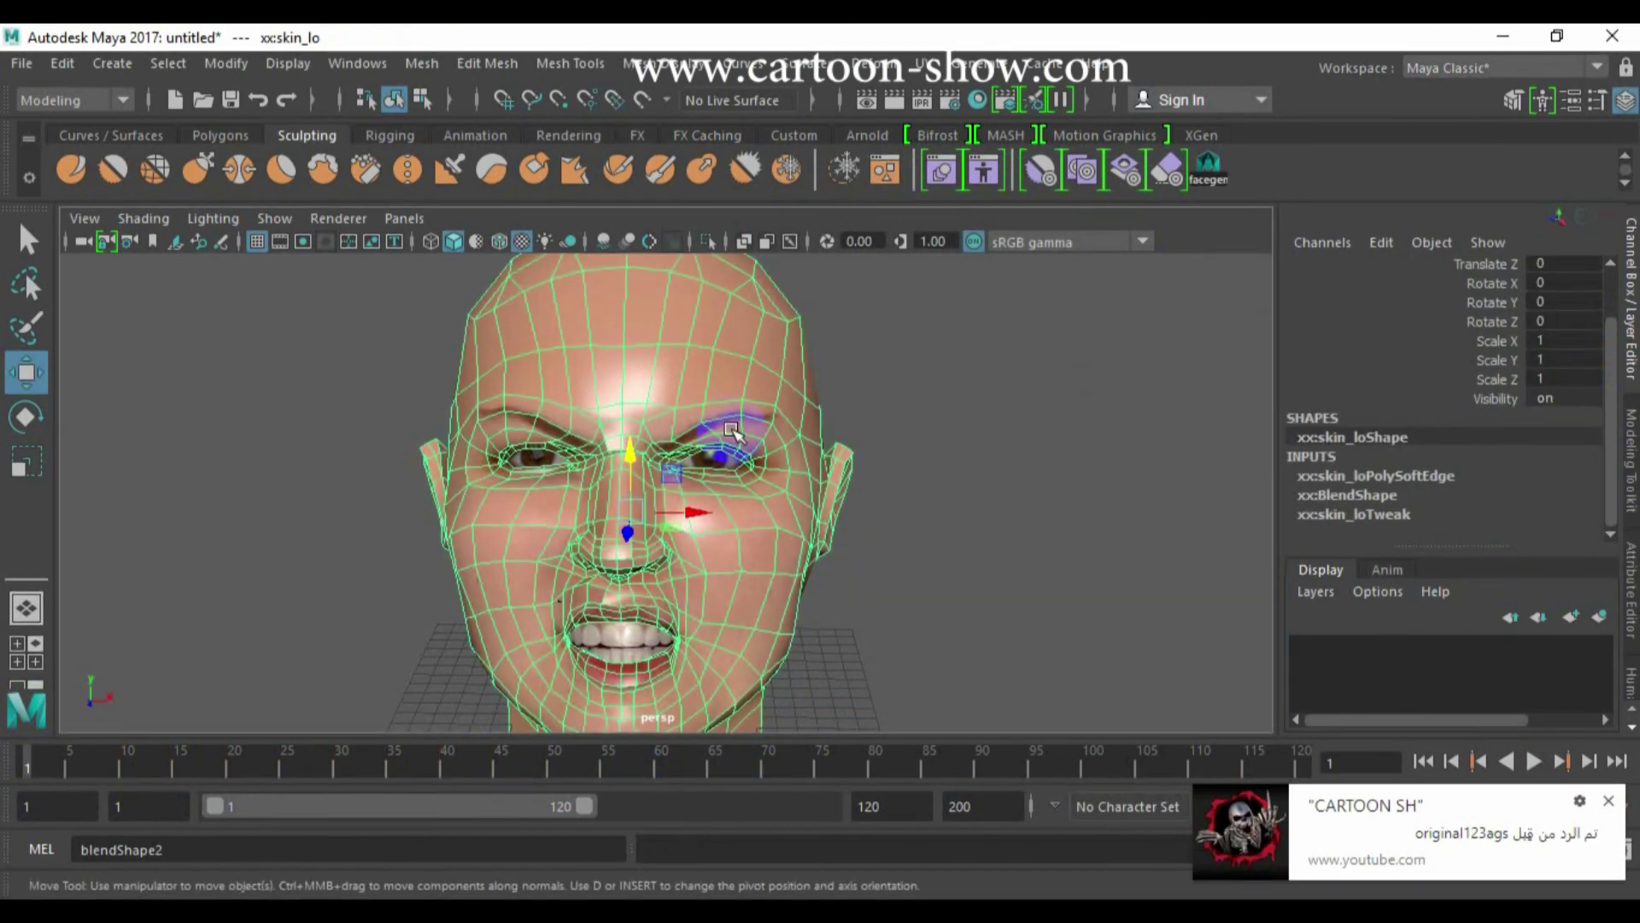
key("3")
Deselect the head and scrub the timeline to review the facial animation, ending back at frame 1
left_click_drag(77, 758, 415, 759)
left_click(342, 615)
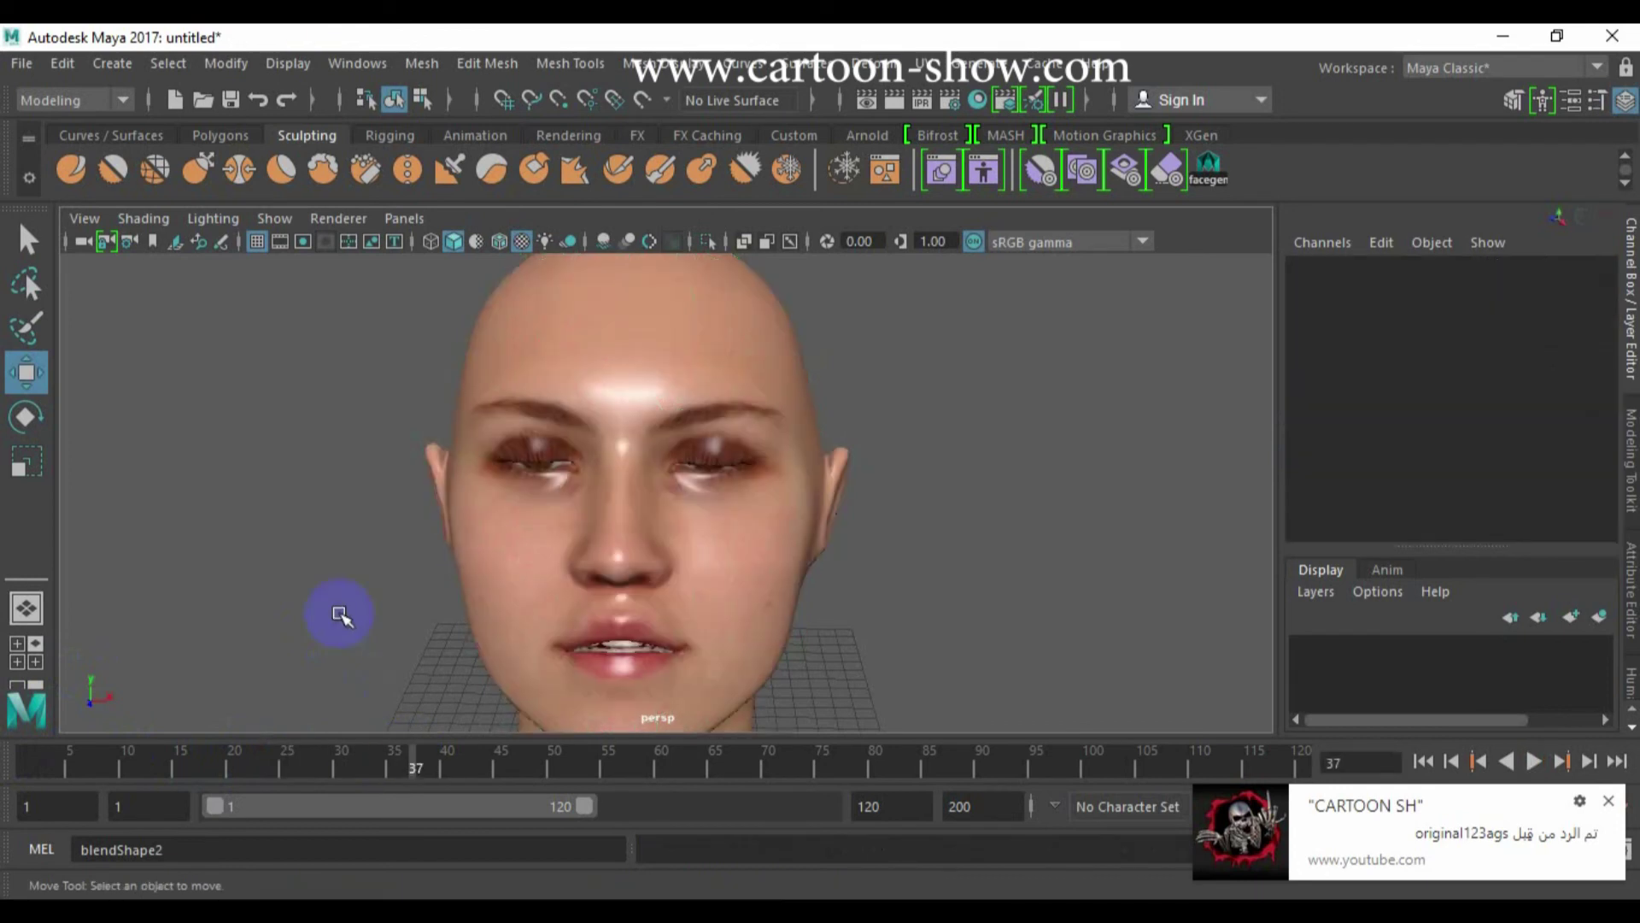
left_click_drag(413, 758, 7, 763)
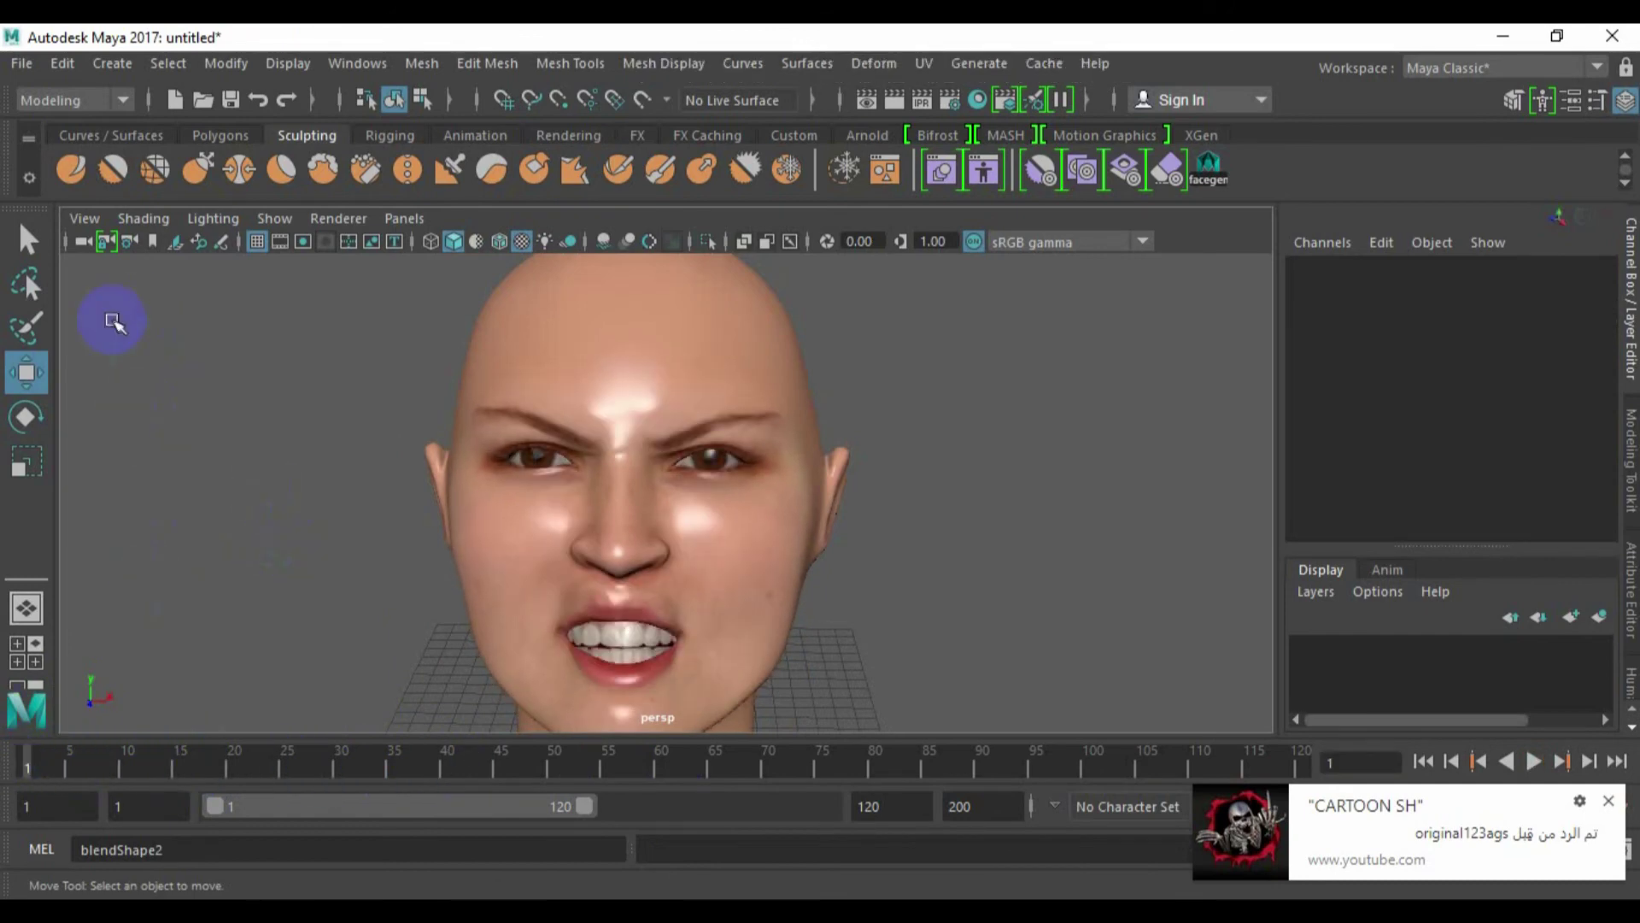
Start an Export All of the scene
left_click(22, 63)
left_click(82, 339)
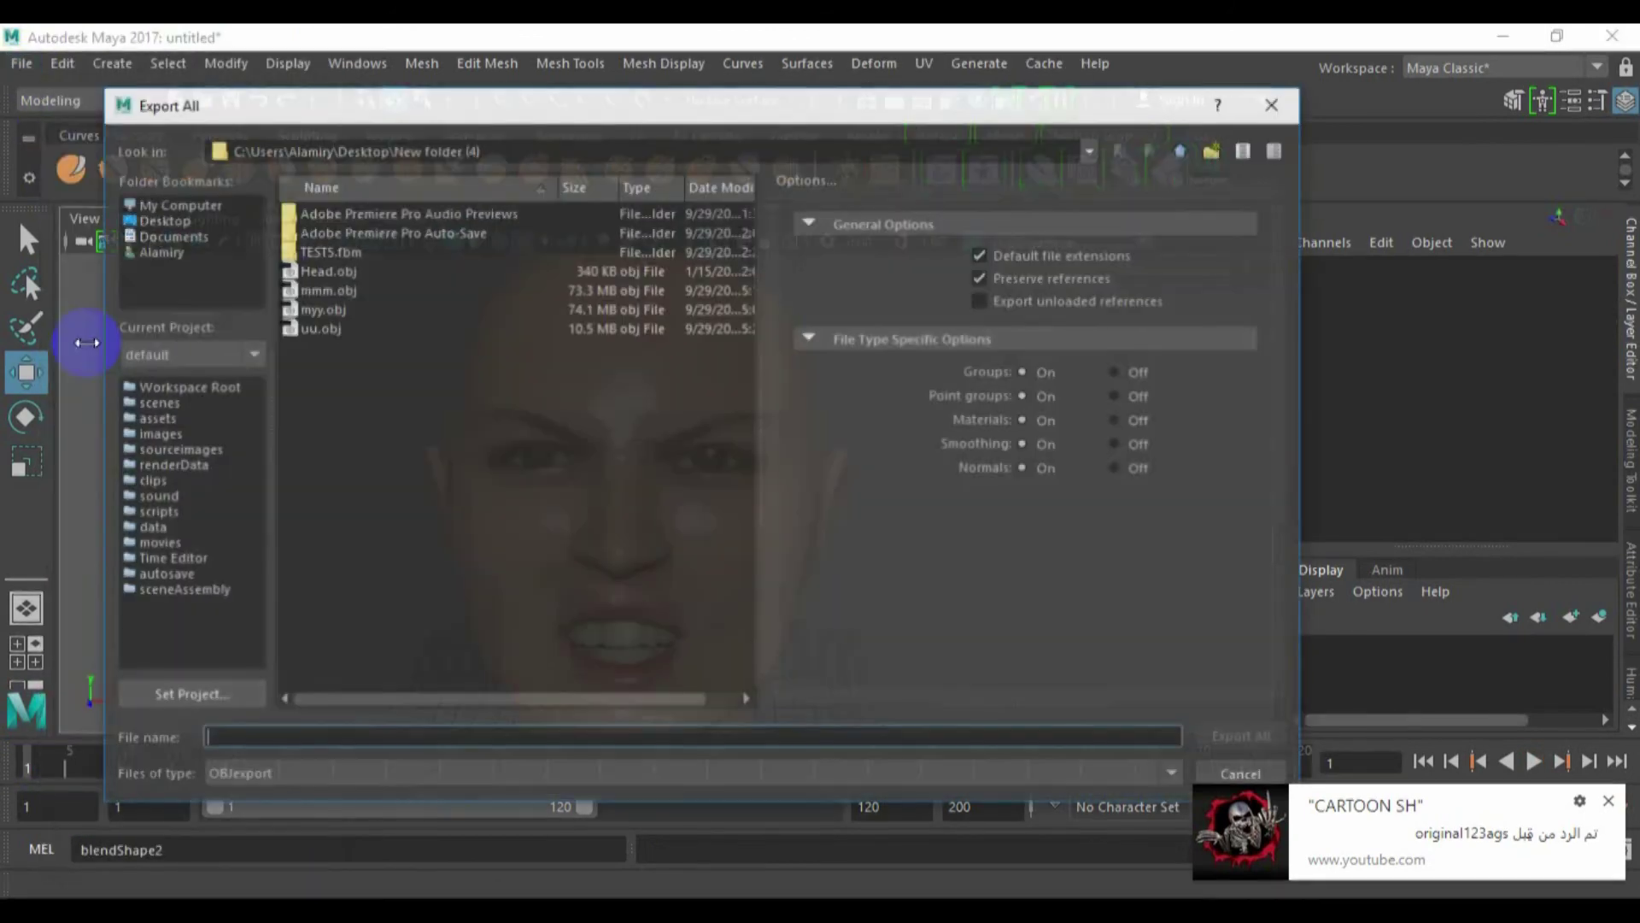